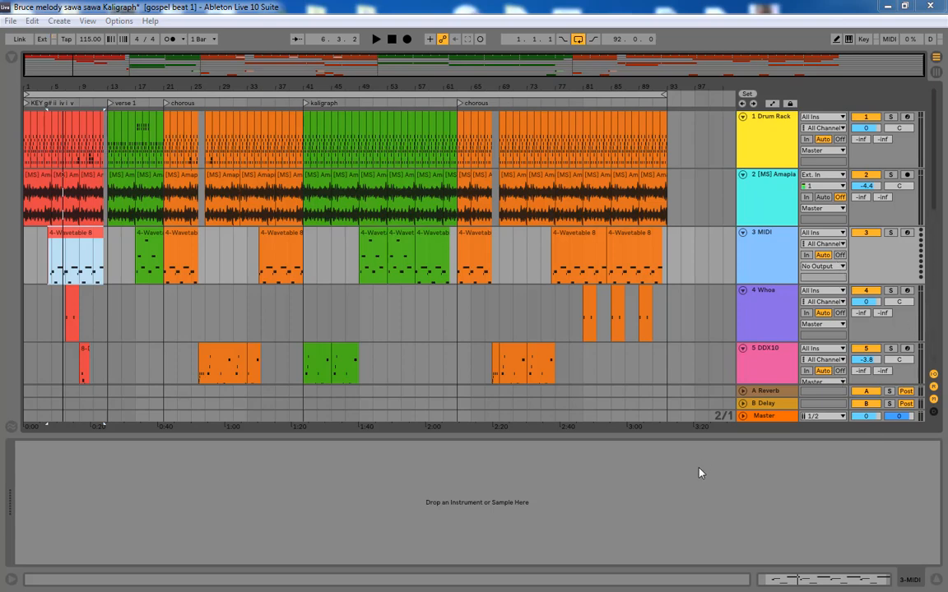
- Solo the Drum Rack track and play its first clip from the start in the note editor
{"action": "left_click", "coordinate": [32, 278]}
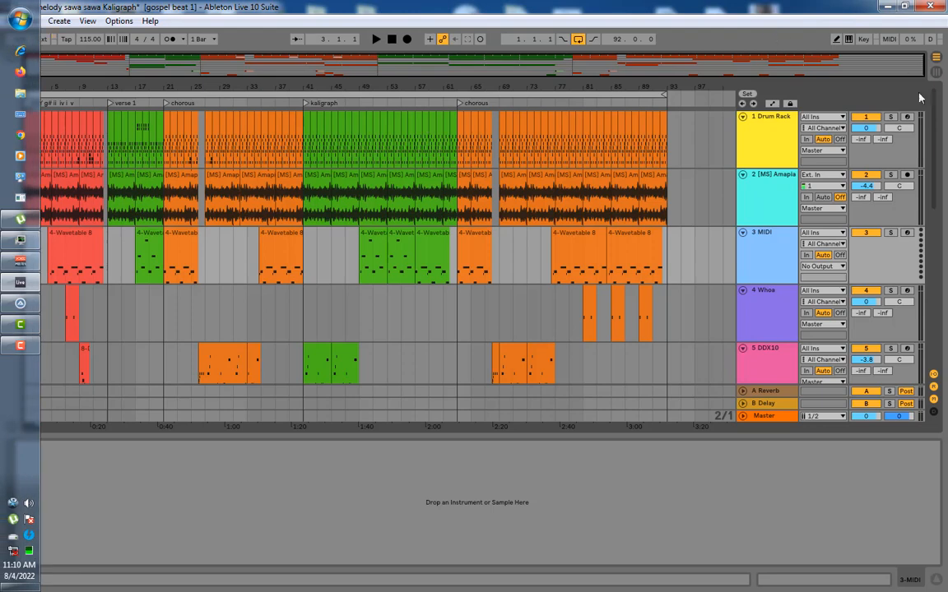
{"action": "left_click", "coordinate": [891, 117]}
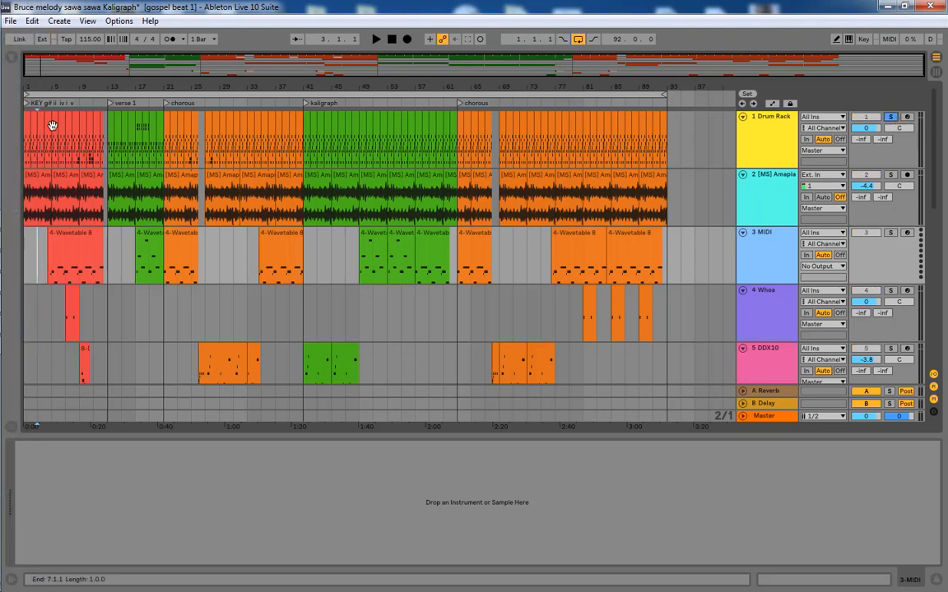
{"action": "double_click", "coordinate": [27, 126]}
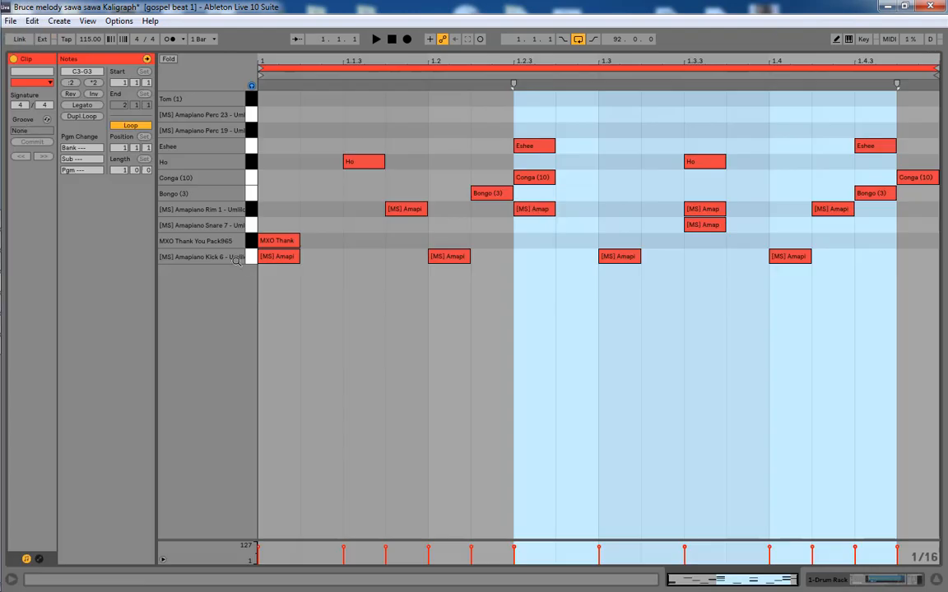
{"action": "left_click", "coordinate": [262, 339]}
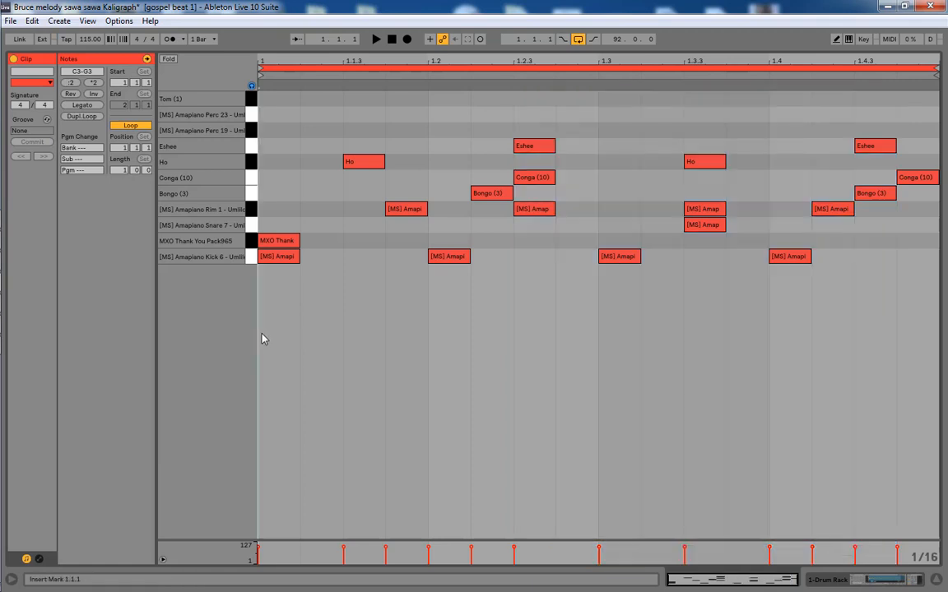
{"action": "key", "text": "space"}
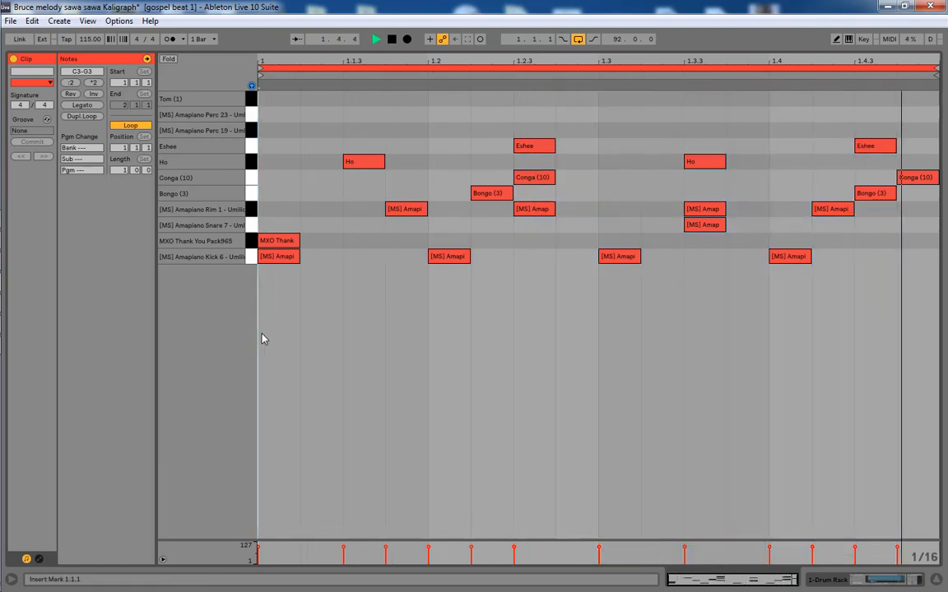
{"action": "key", "text": "space"}
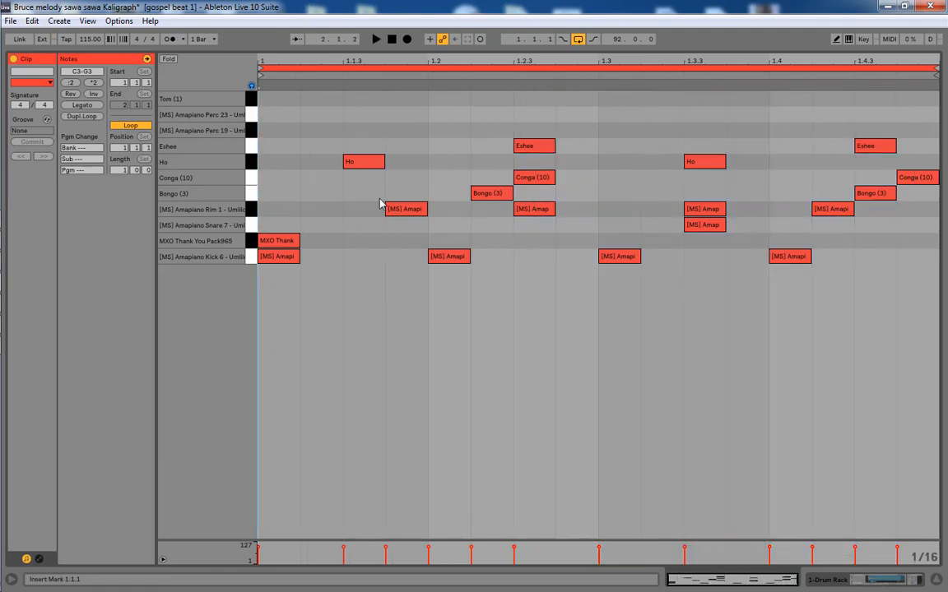
- Audition each drum sound used in the clip one by one, from the Amapiano kick up to Eshee
{"action": "left_click", "coordinate": [251, 258]}
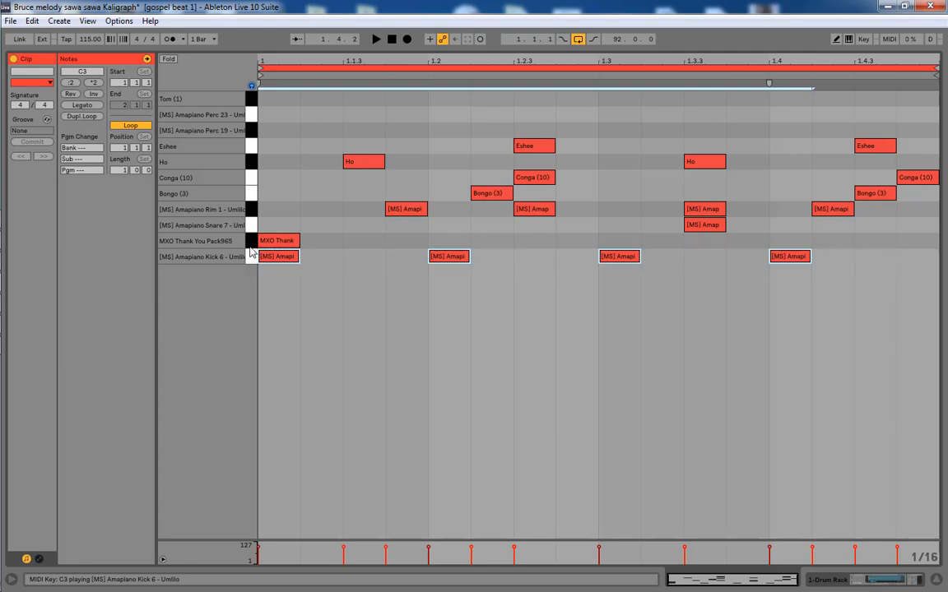
{"action": "left_click", "coordinate": [251, 241]}
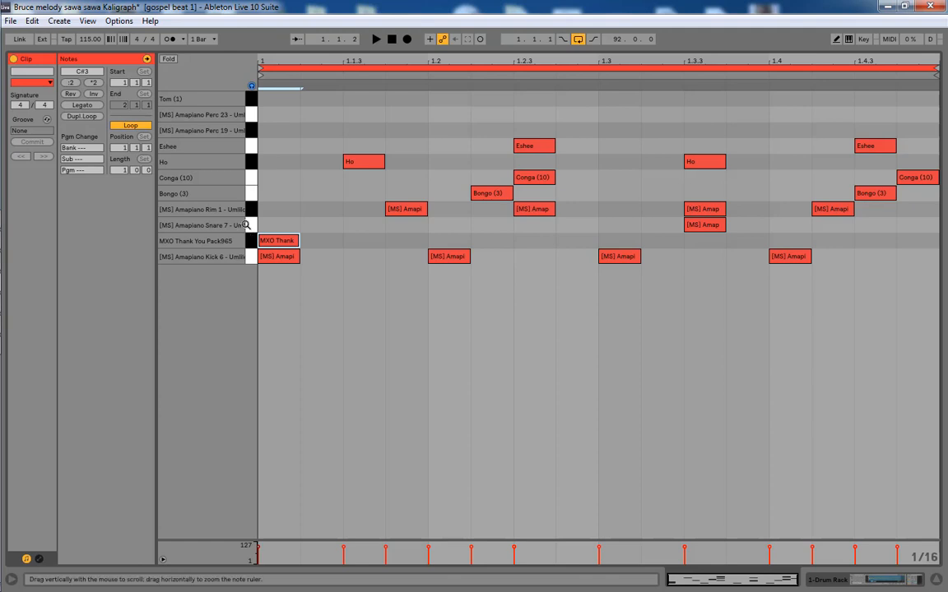
{"action": "left_click", "coordinate": [251, 226]}
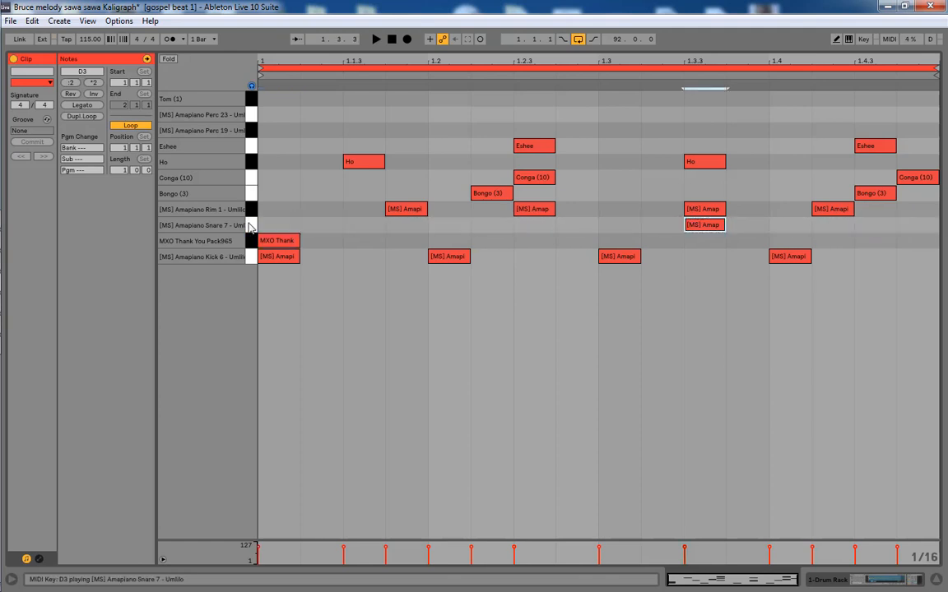
{"action": "left_click", "coordinate": [251, 226]}
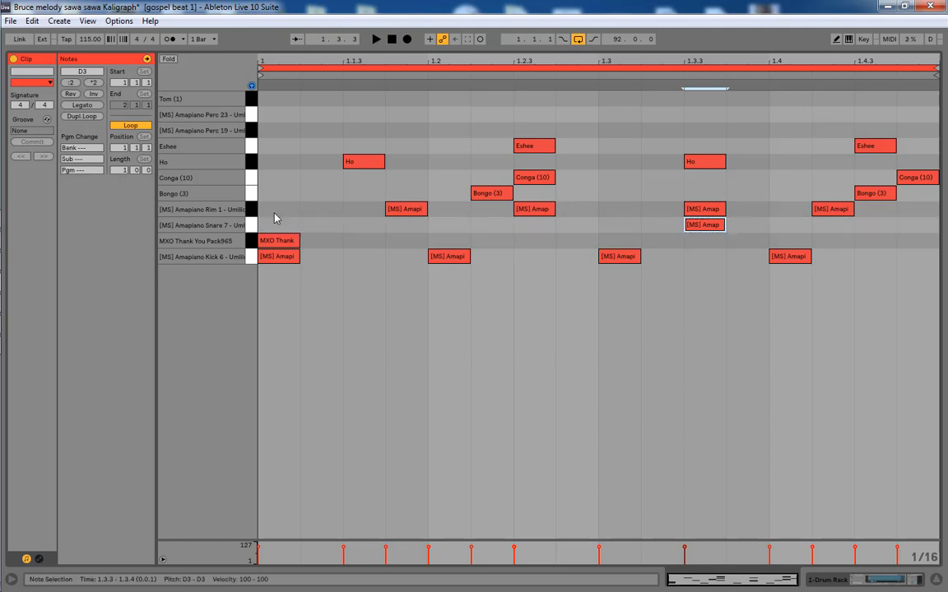
{"action": "left_click", "coordinate": [251, 212]}
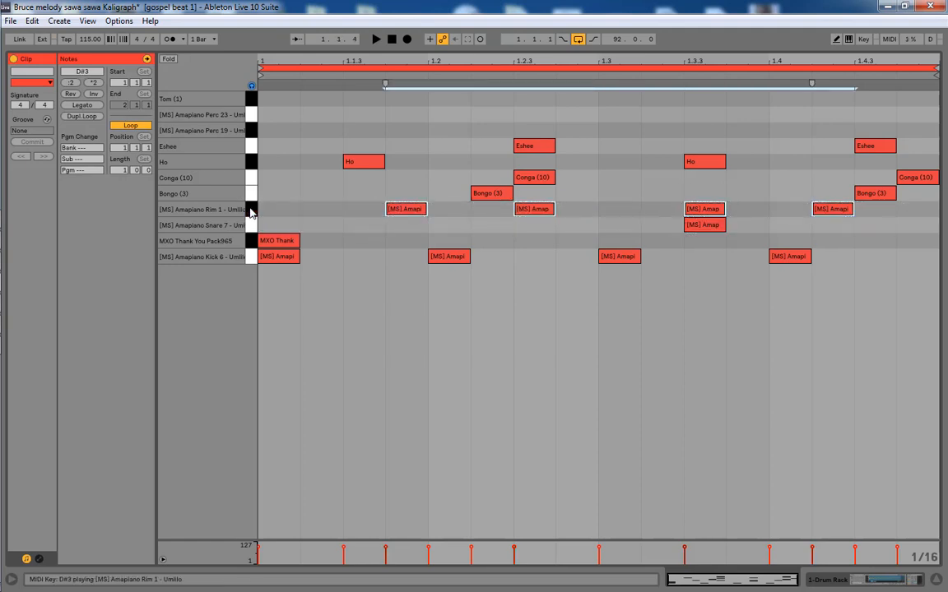
{"action": "left_click", "coordinate": [251, 211]}
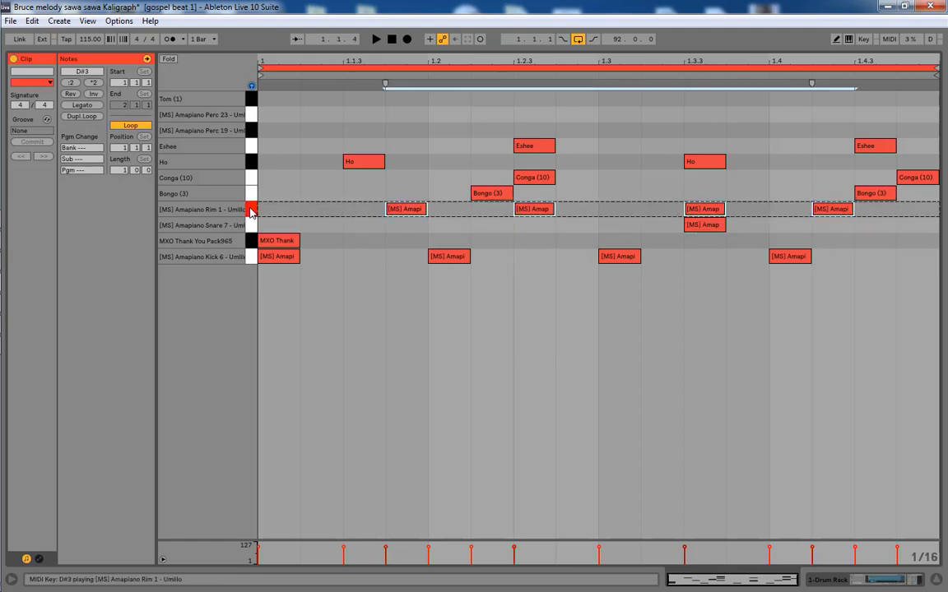
{"action": "left_click", "coordinate": [251, 196]}
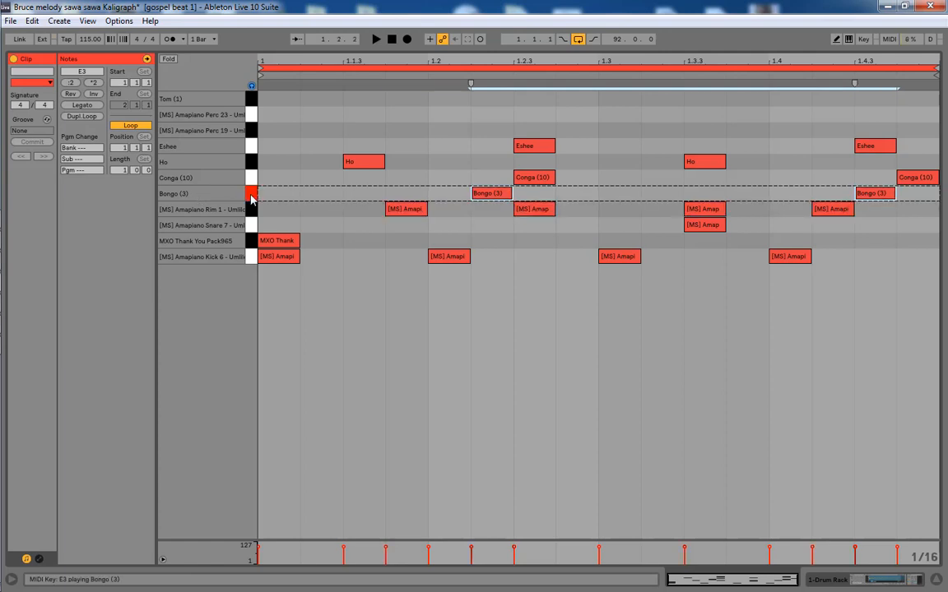
{"action": "left_click", "coordinate": [251, 180]}
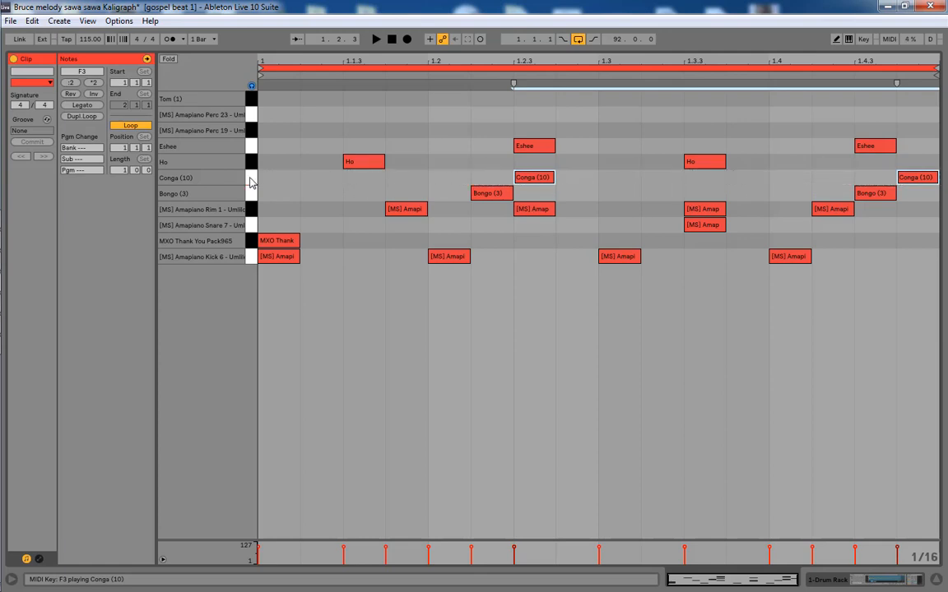
{"action": "left_click", "coordinate": [251, 163]}
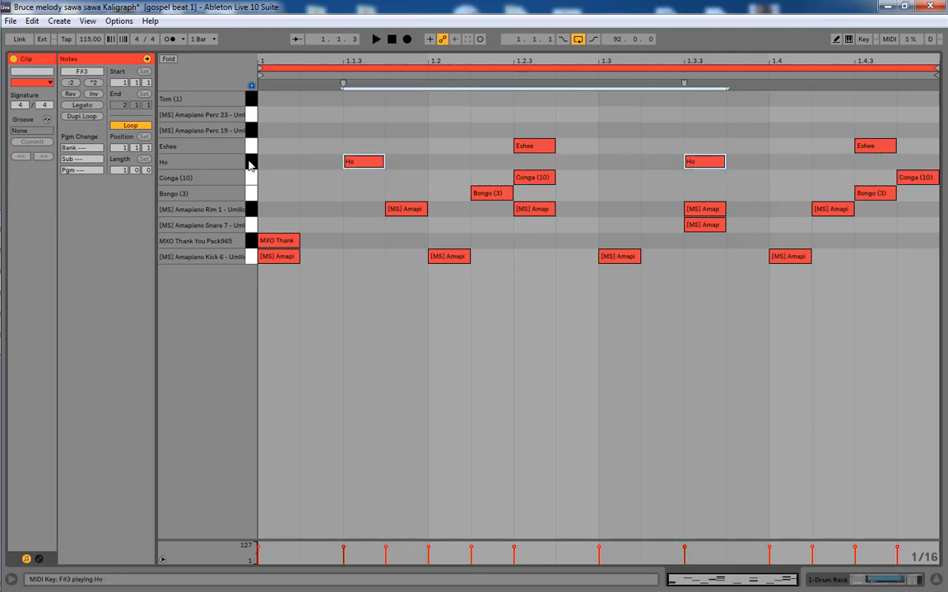
{"action": "left_click", "coordinate": [251, 163]}
{"action": "left_click", "coordinate": [253, 148]}
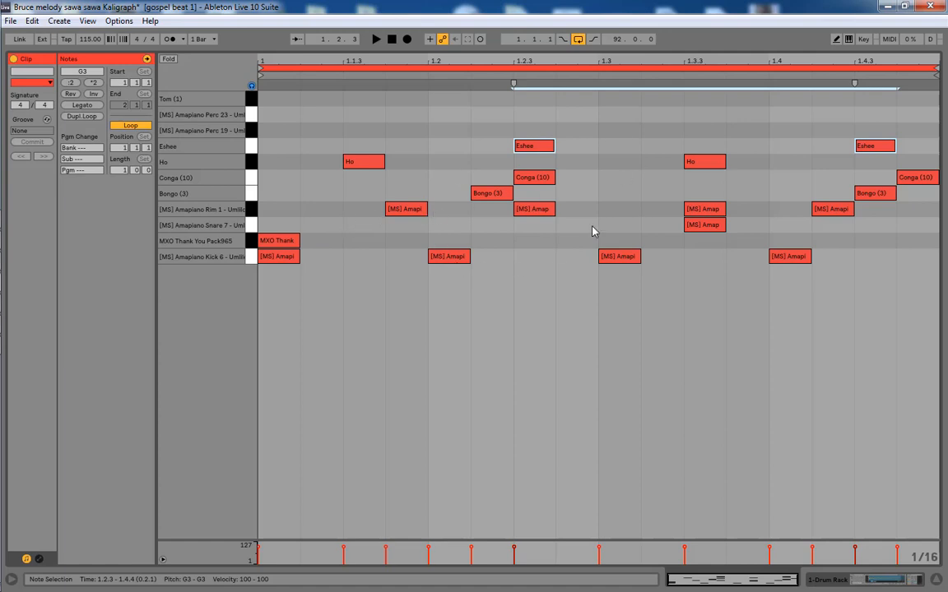
- Play the complete drum pattern once more from the start of the clip
{"action": "left_click", "coordinate": [258, 335]}
{"action": "key", "text": "space"}
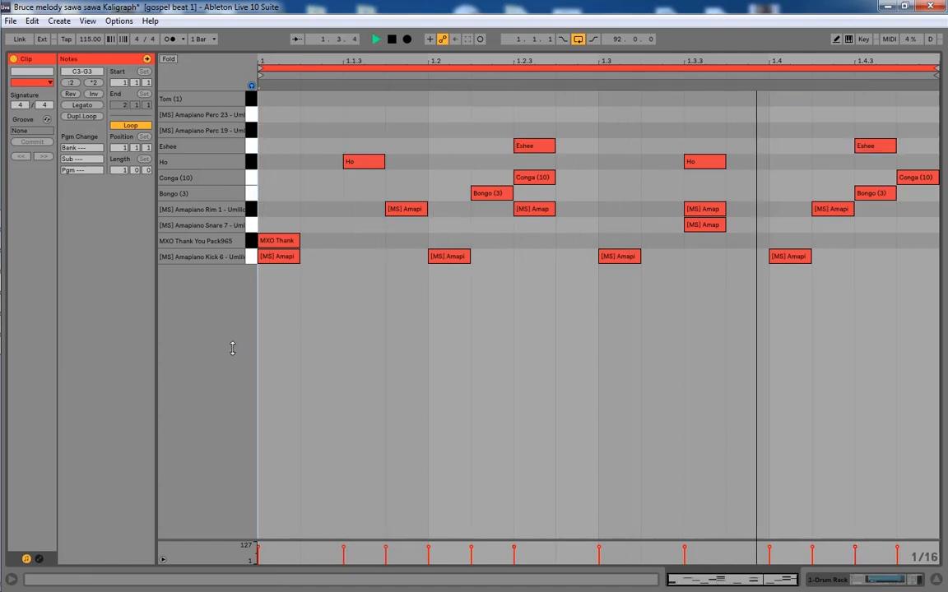
{"action": "key", "text": "space"}
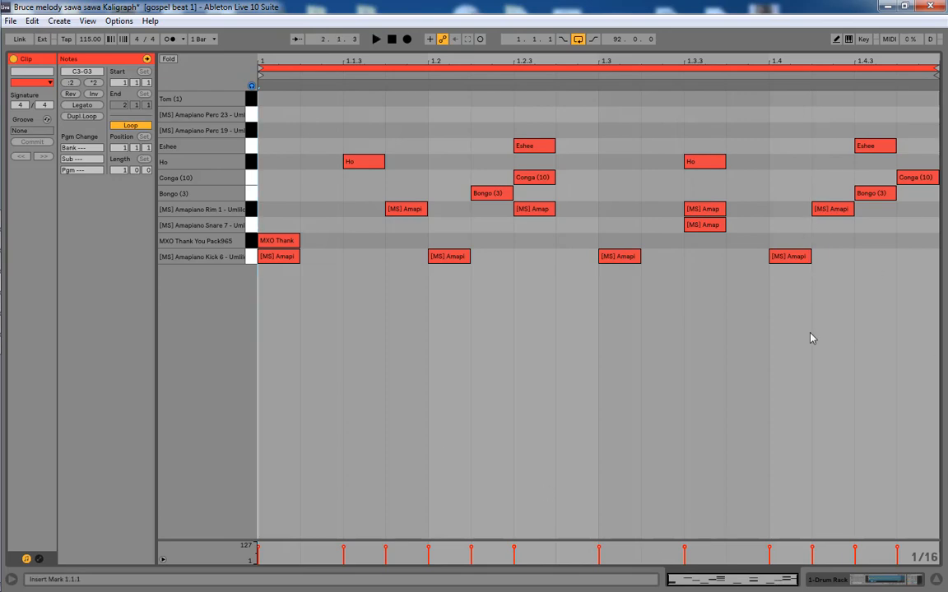
- Return to the arrangement, solo the [MS] Amapiano loop track and play its first clip from bar 1
{"action": "key", "text": "Tab"}
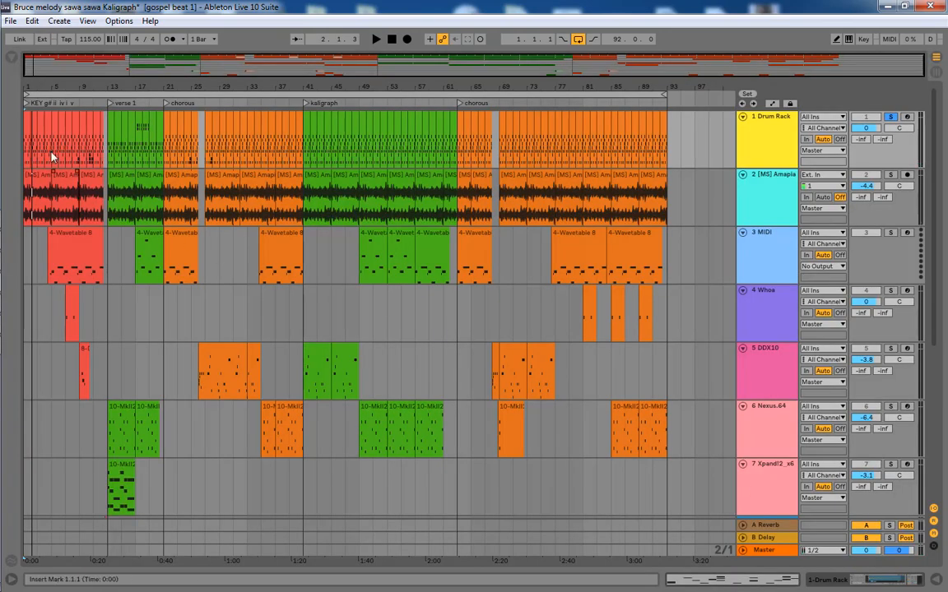
{"action": "left_click_drag", "start_coordinate": [49, 82], "coordinate": [51, 123]}
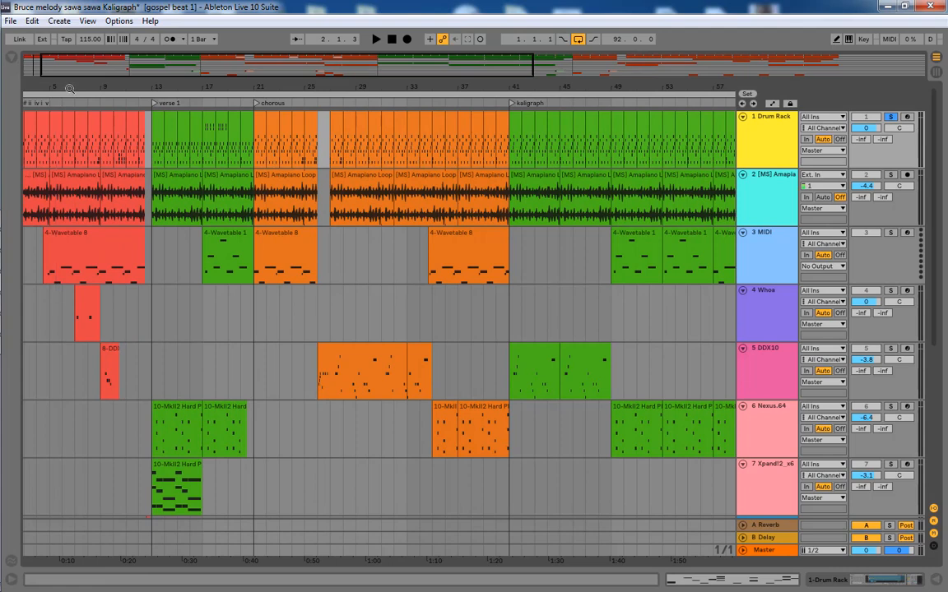
{"action": "left_click_drag", "start_coordinate": [62, 80], "coordinate": [85, 80]}
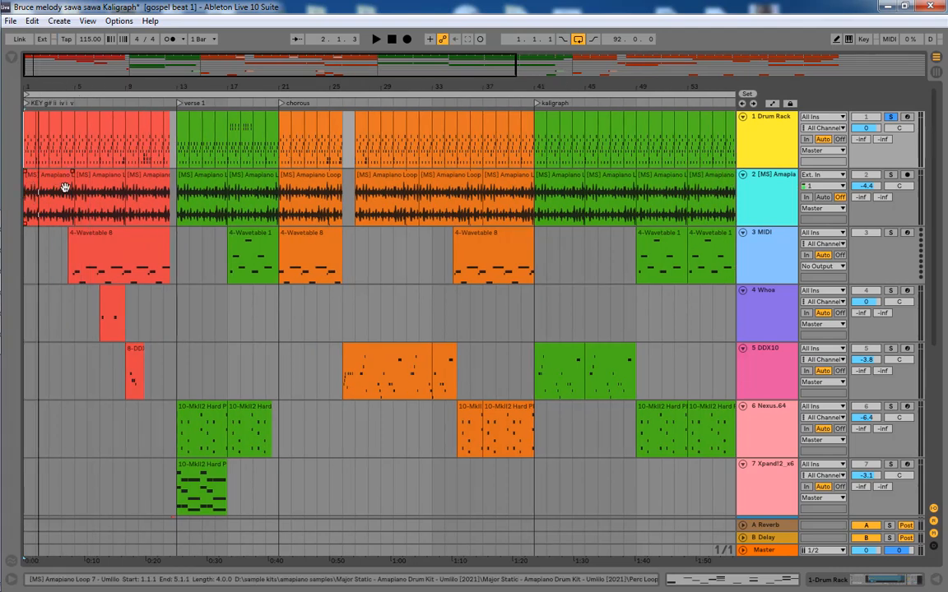
{"action": "left_click_drag", "start_coordinate": [73, 186], "coordinate": [25, 186]}
{"action": "left_click", "coordinate": [865, 180]}
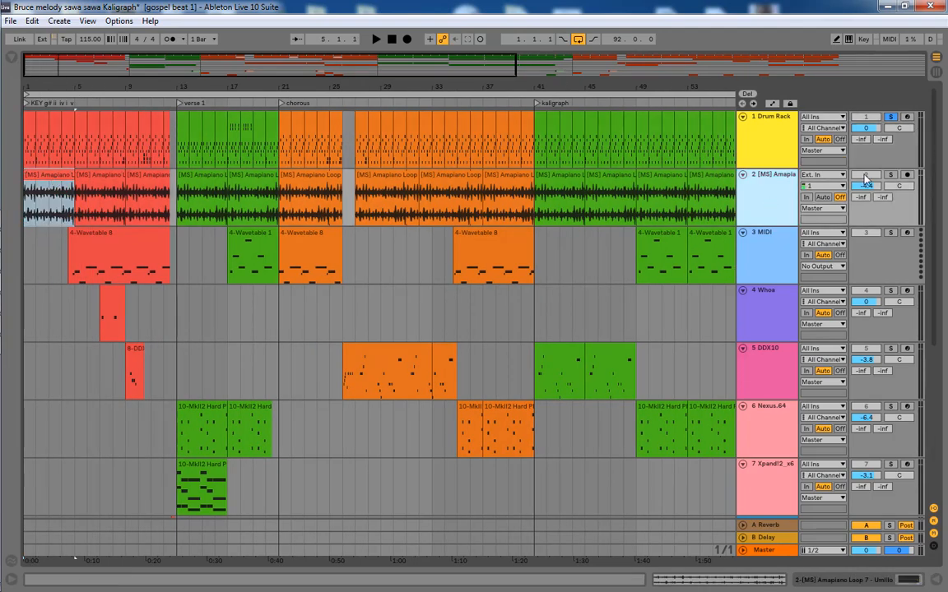
{"action": "left_click", "coordinate": [890, 174]}
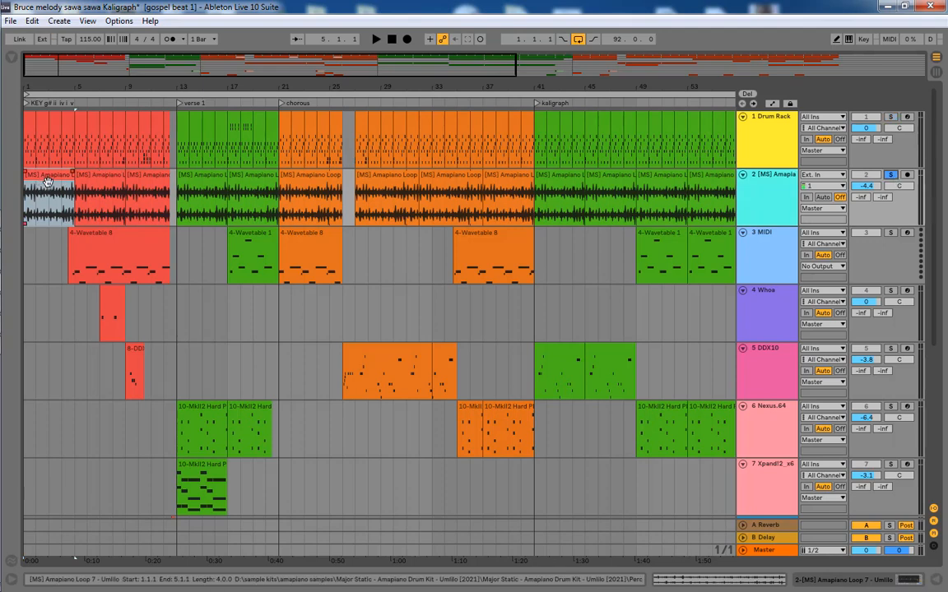
{"action": "key", "text": "space"}
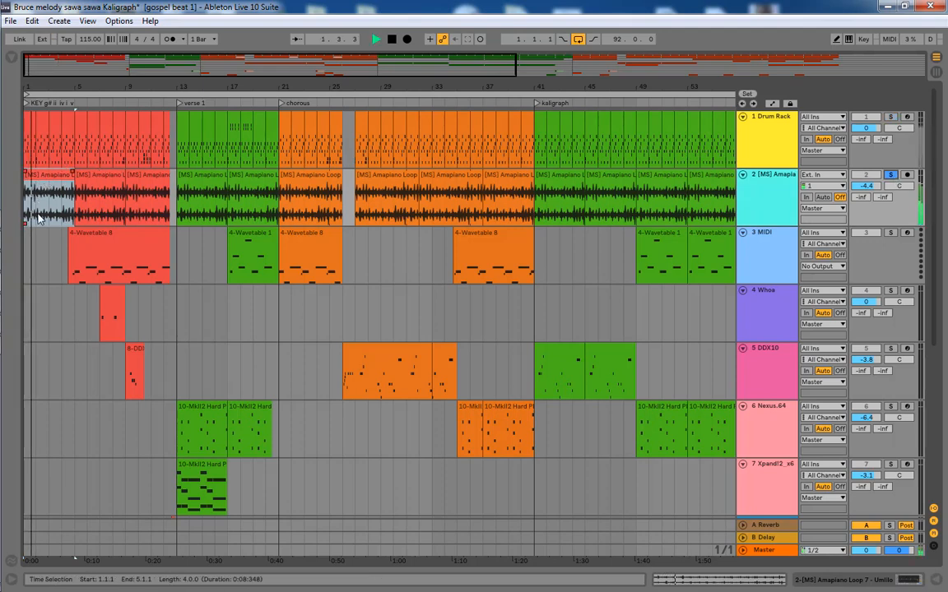
{"action": "key", "text": "space"}
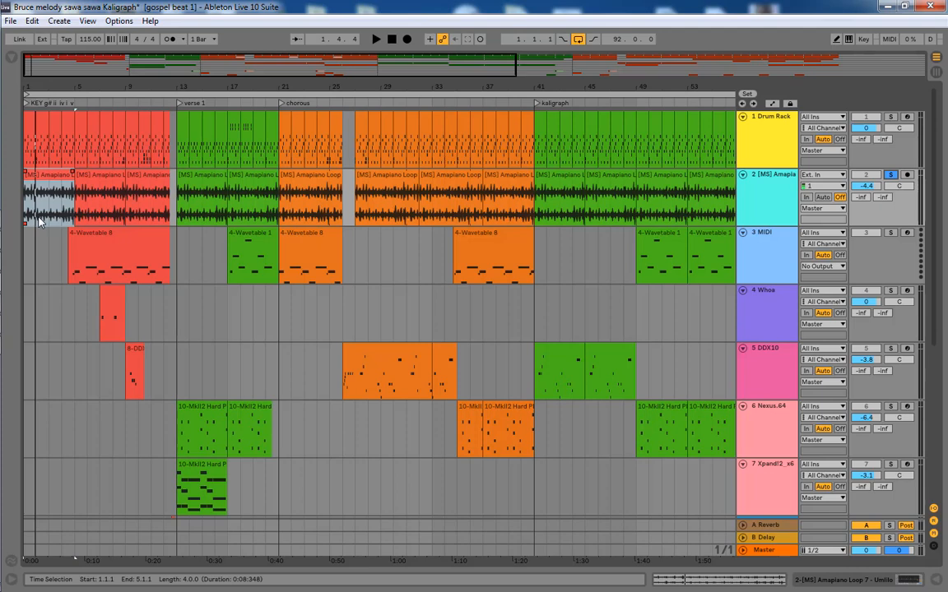
{"action": "key", "text": "space"}
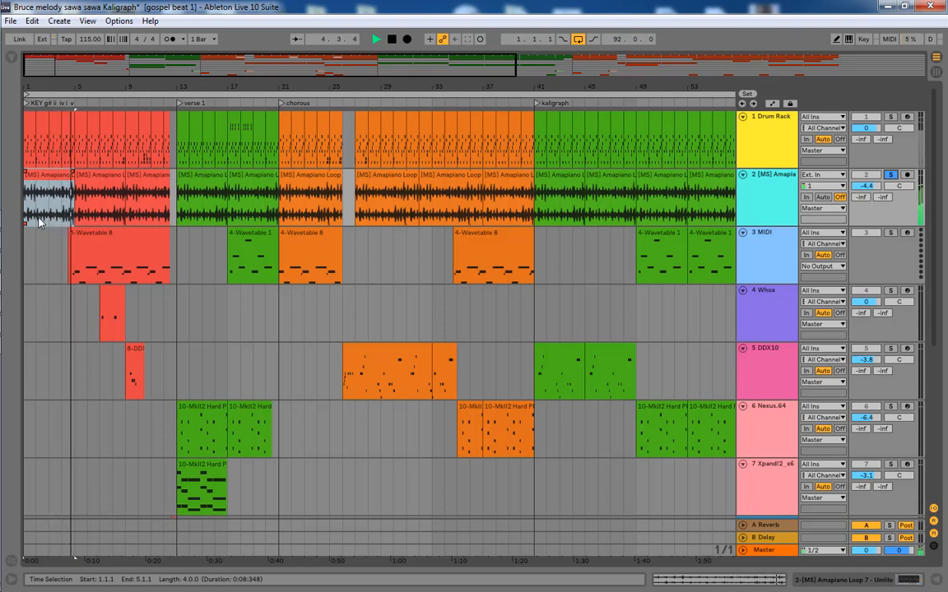
{"action": "key", "text": "space"}
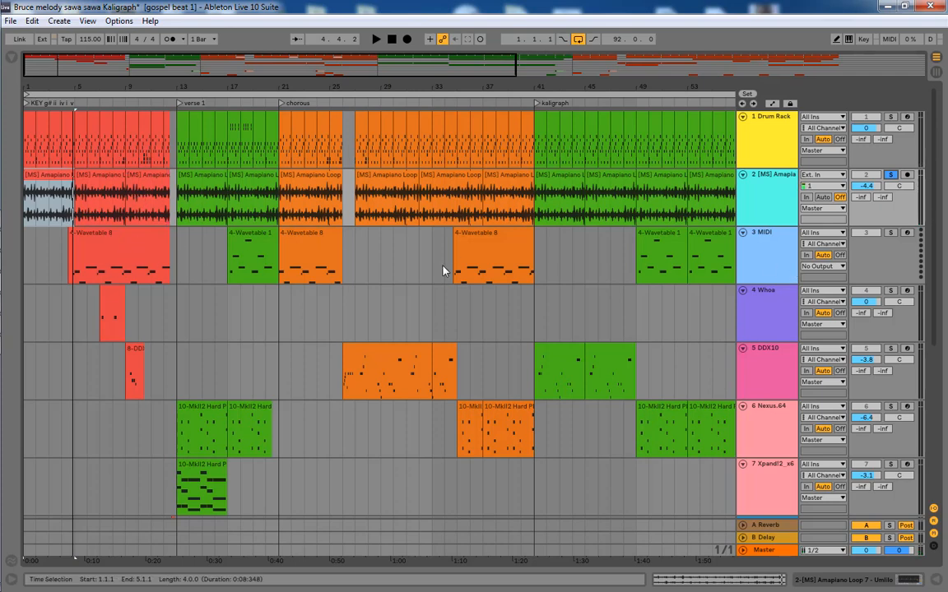
- Solo the MIDI track and play its first 4-Wavetable 8 clip in the note editor
{"action": "left_click", "coordinate": [768, 250]}
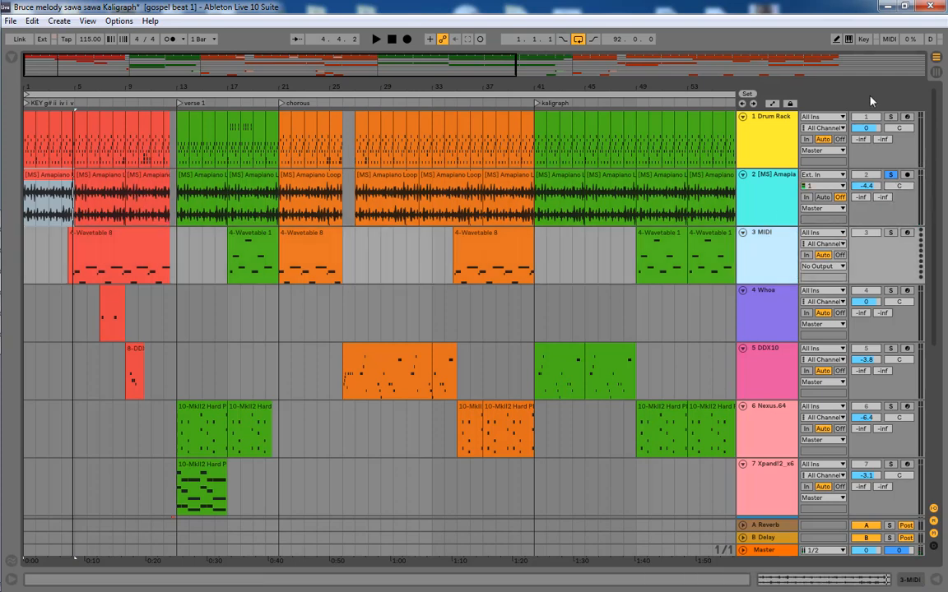
{"action": "left_click", "coordinate": [890, 234]}
{"action": "left_click", "coordinate": [91, 237]}
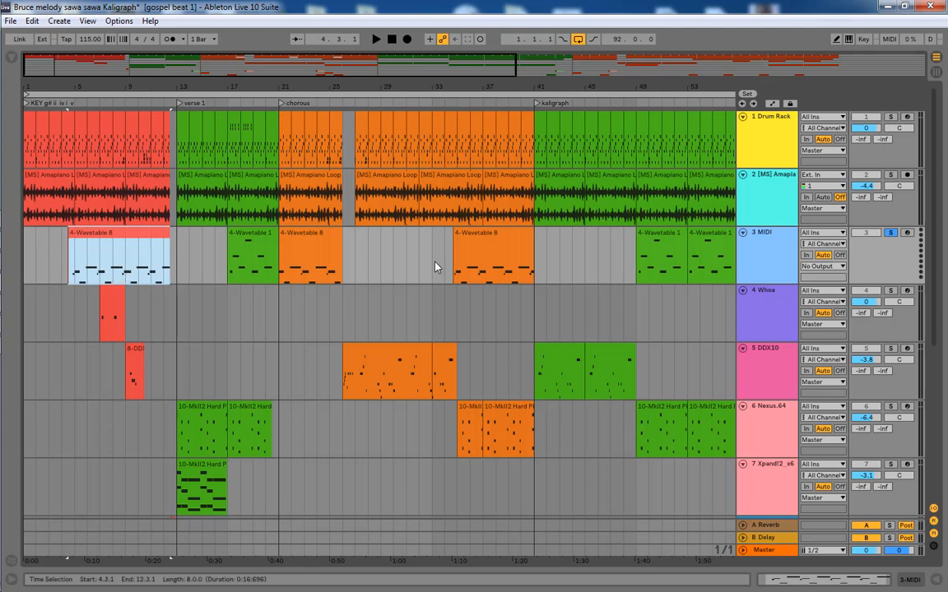
{"action": "double_click", "coordinate": [109, 246]}
{"action": "key", "text": "space"}
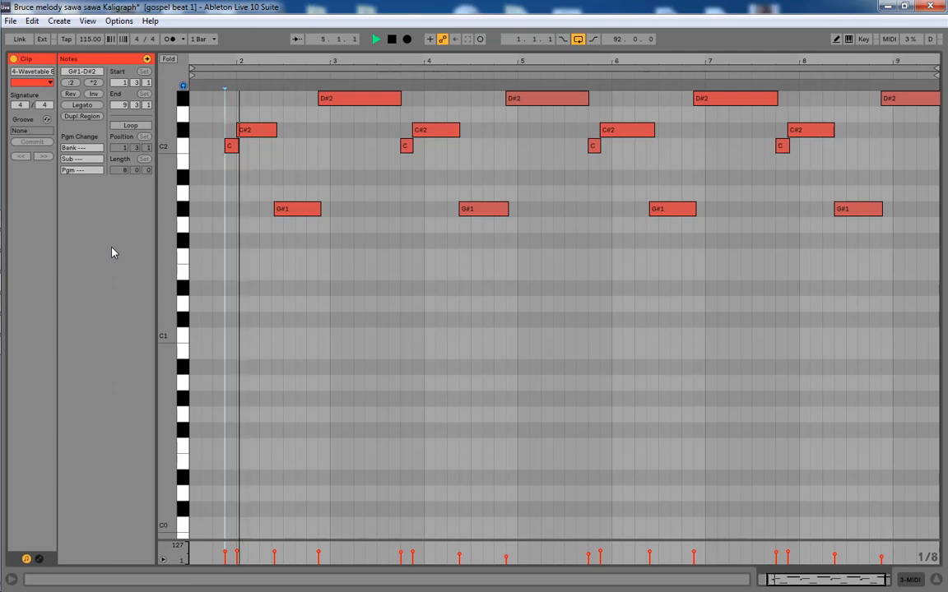
{"action": "key", "text": "space"}
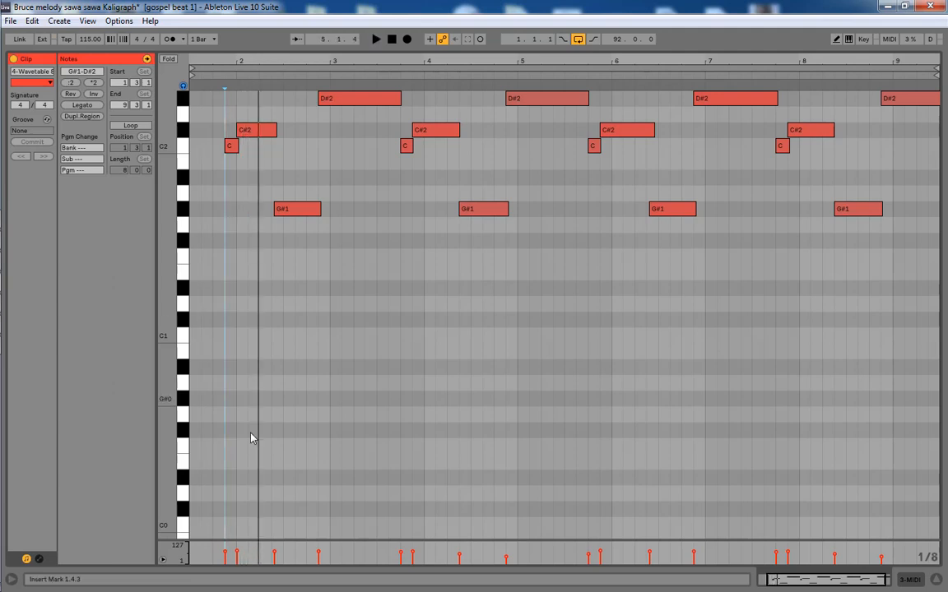
- Find Wavetable among the instruments in the browser, load it onto the empty MIDI track and hide the browser
{"action": "left_click", "coordinate": [933, 582]}
{"action": "double_click", "coordinate": [769, 138]}
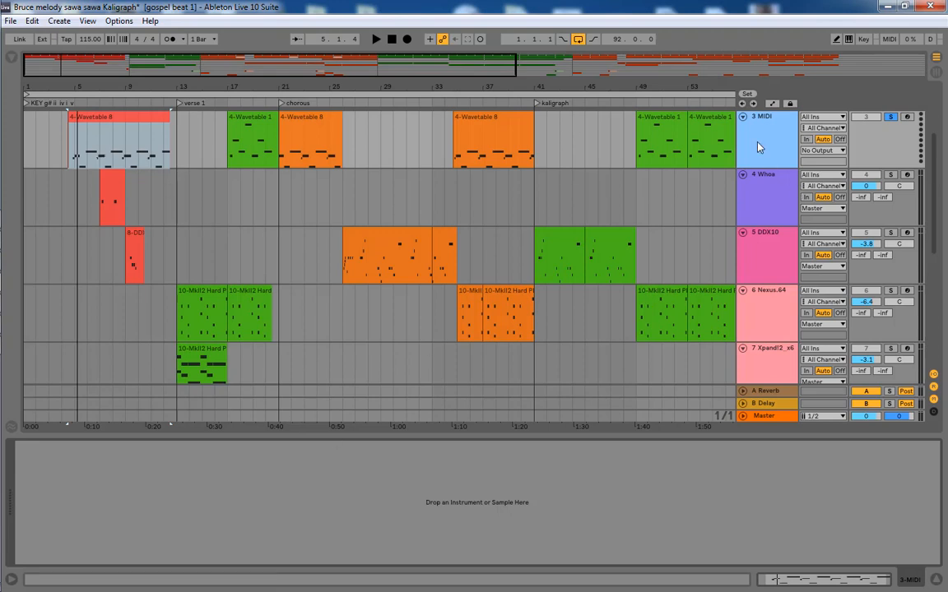
{"action": "left_click", "coordinate": [12, 56]}
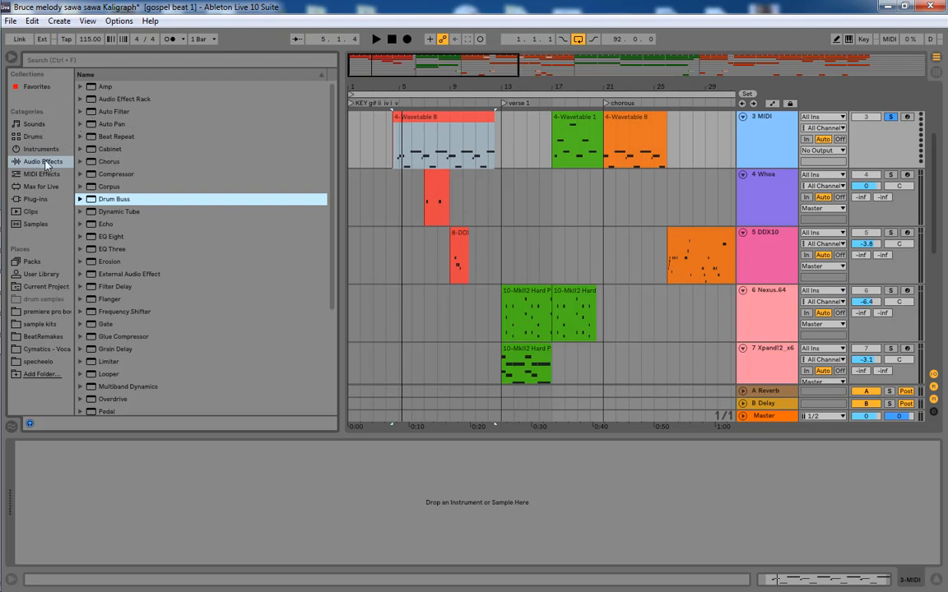
{"action": "left_click", "coordinate": [34, 200]}
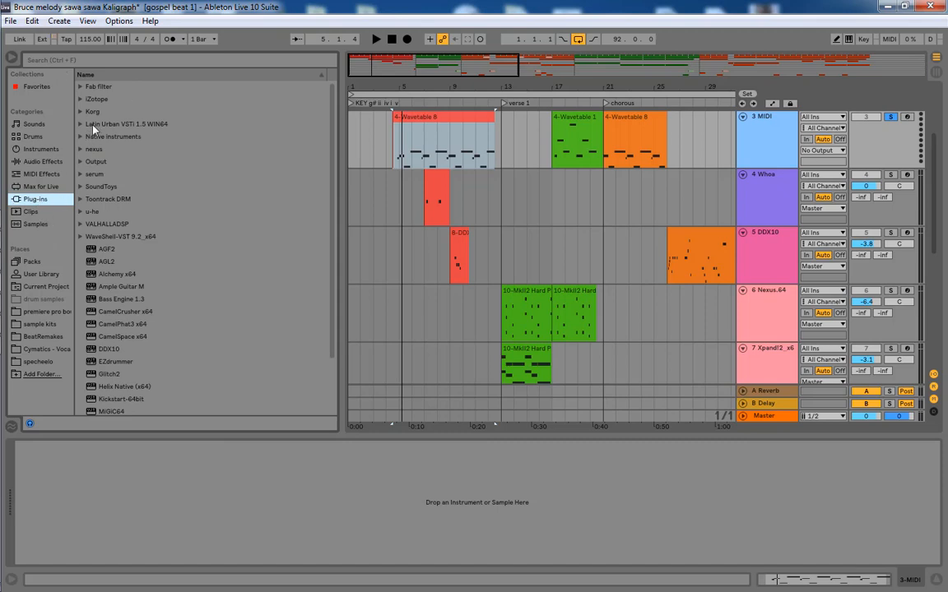
{"action": "left_click", "coordinate": [41, 149]}
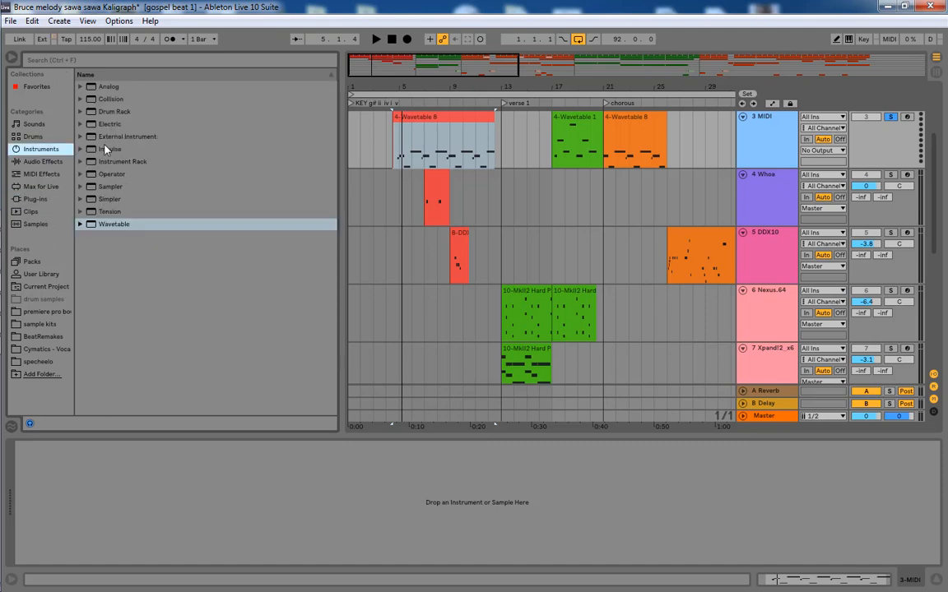
{"action": "left_click", "coordinate": [105, 226]}
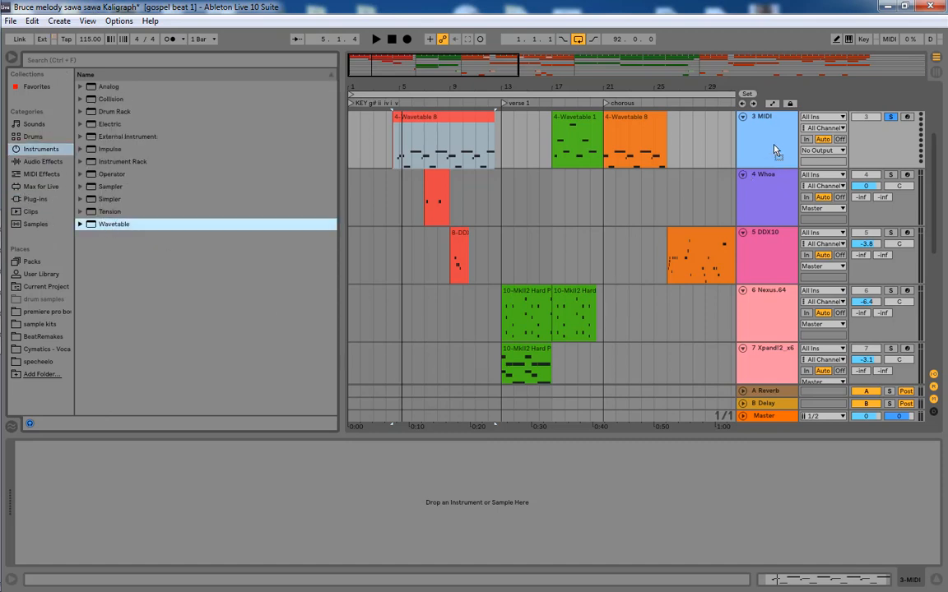
{"action": "left_click_drag", "start_coordinate": [767, 140], "coordinate": [766, 134]}
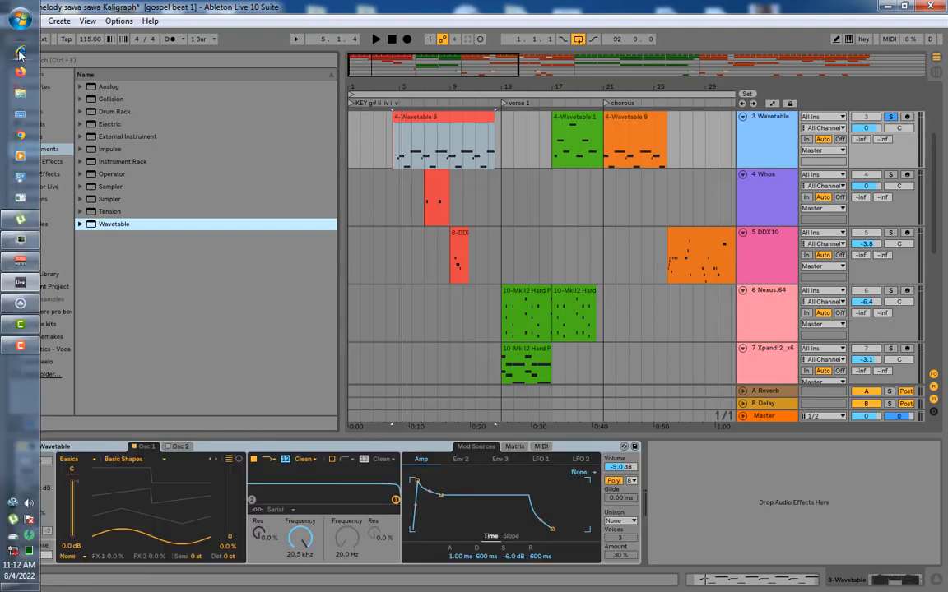
{"action": "left_click", "coordinate": [10, 59]}
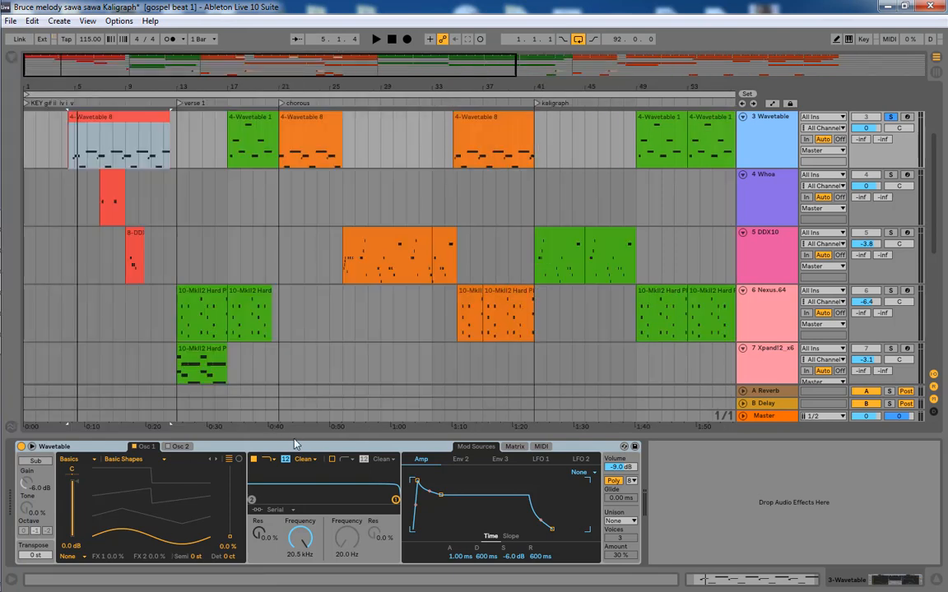
- Set the Basic Shapes position to 66% on Osc 1, enable Osc 2 at 33%, and audition the bass clip
{"action": "left_click", "coordinate": [75, 448]}
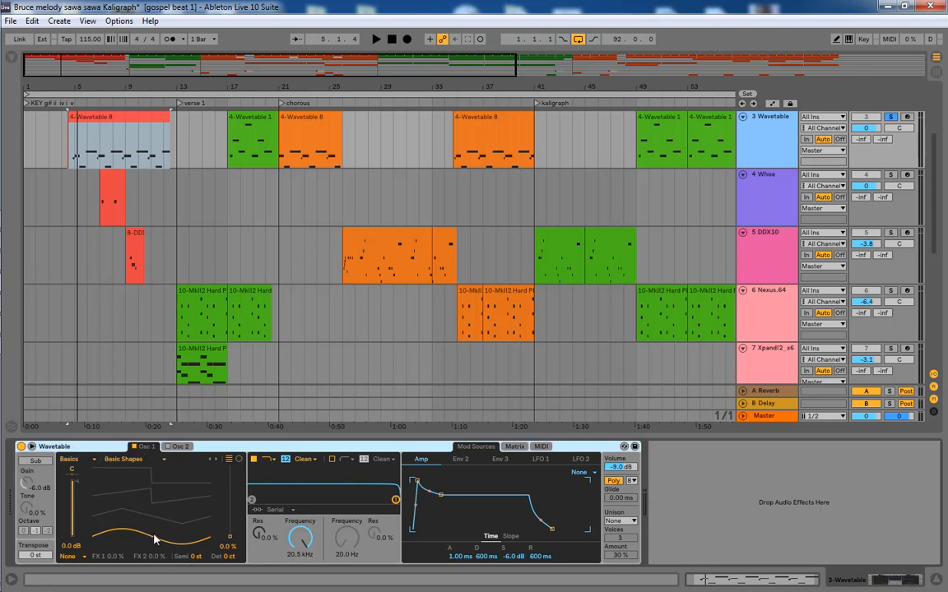
{"action": "left_click_drag", "start_coordinate": [160, 543], "coordinate": [148, 510]}
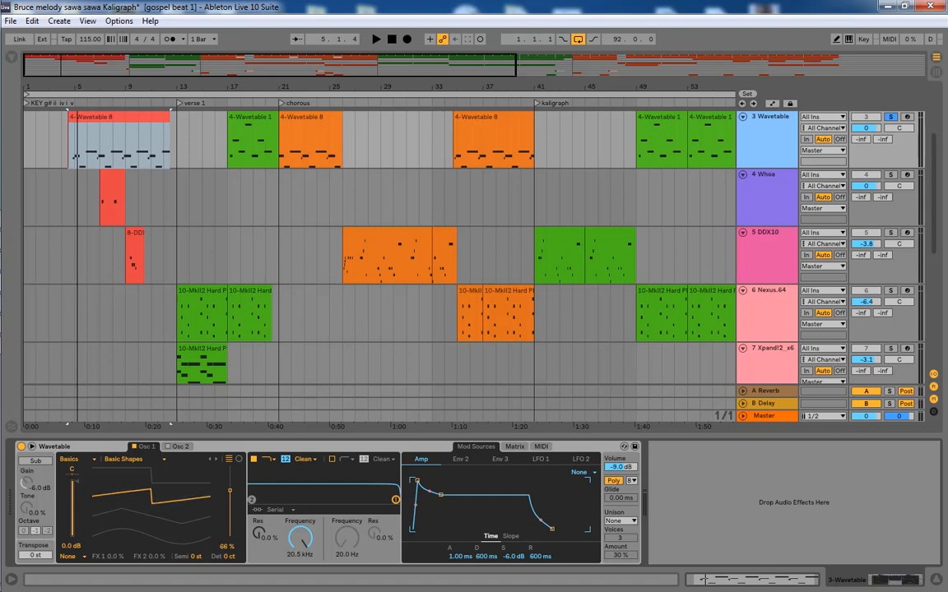
{"action": "left_click", "coordinate": [175, 449]}
{"action": "left_click", "coordinate": [168, 447]}
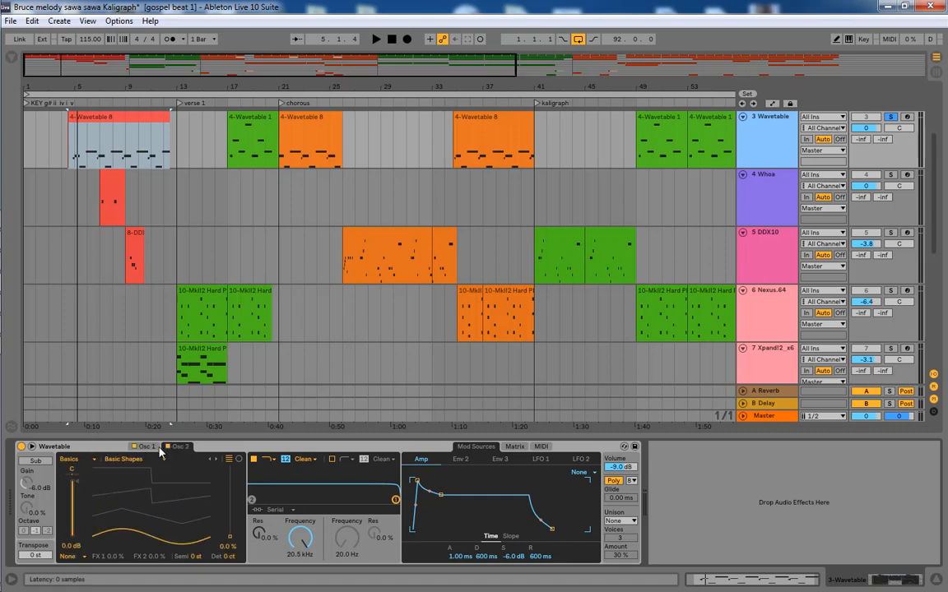
{"action": "left_click_drag", "start_coordinate": [133, 482], "coordinate": [133, 463]}
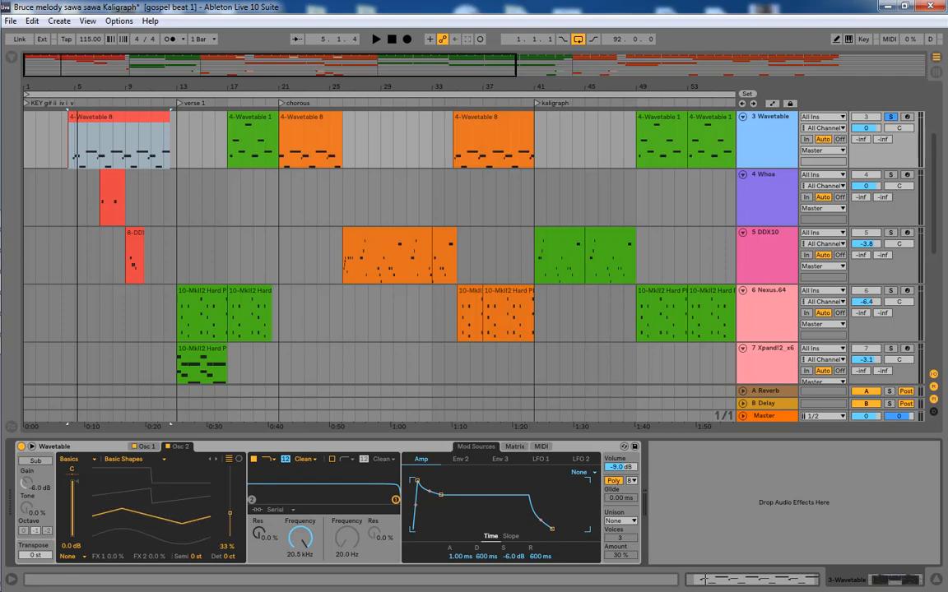
{"action": "key", "text": "space"}
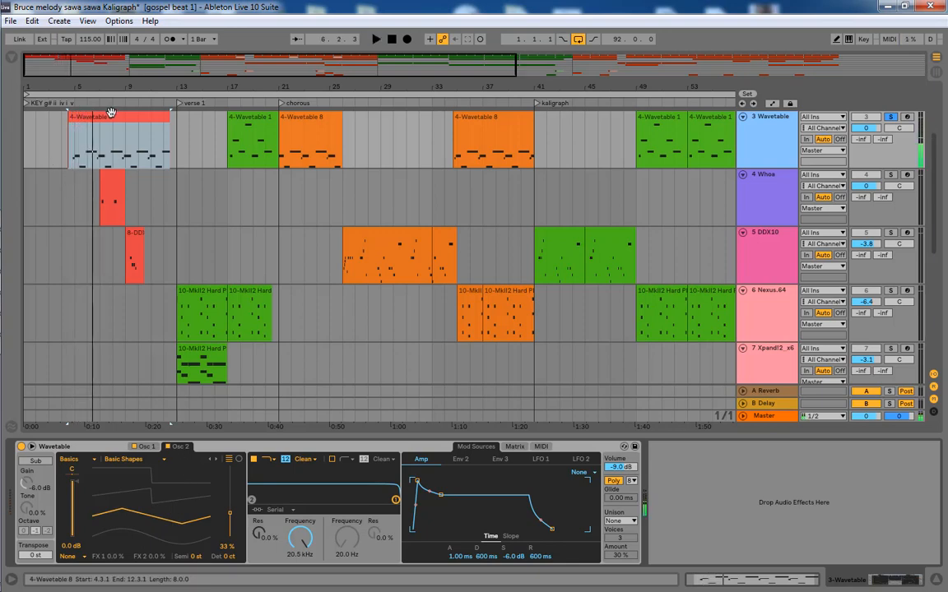
{"action": "key", "text": "space"}
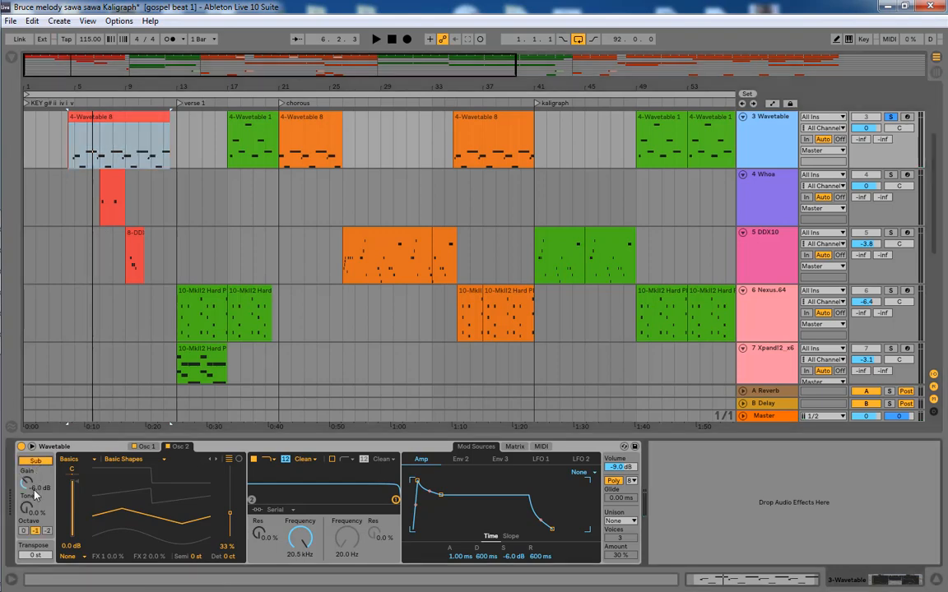
- Enable Wavetable's Sub oscillator and lower the first filter's frequency to 171 Hz, auditioning the clip
{"action": "left_click", "coordinate": [35, 461]}
{"action": "left_click_drag", "start_coordinate": [303, 545], "coordinate": [303, 583]}
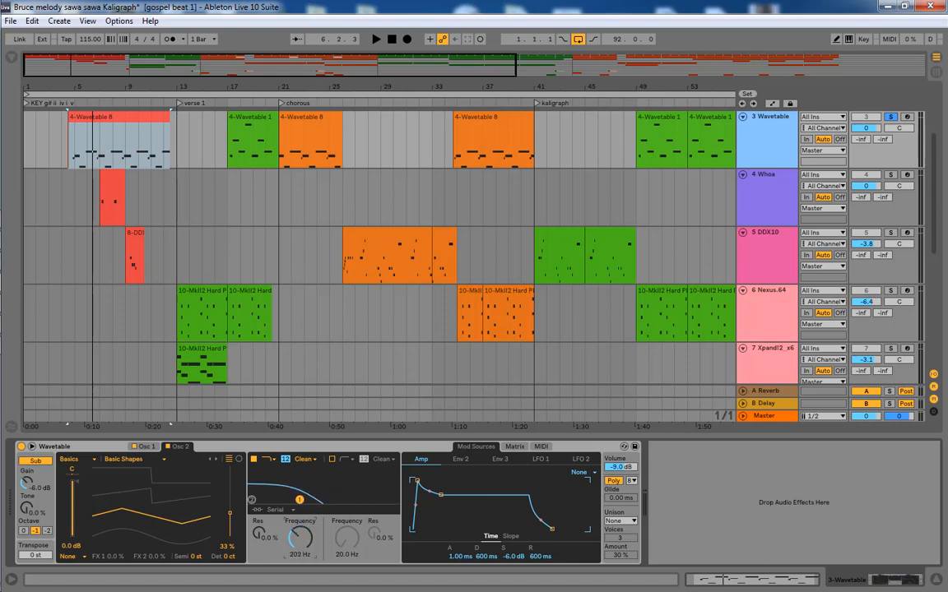
{"action": "key", "text": "space"}
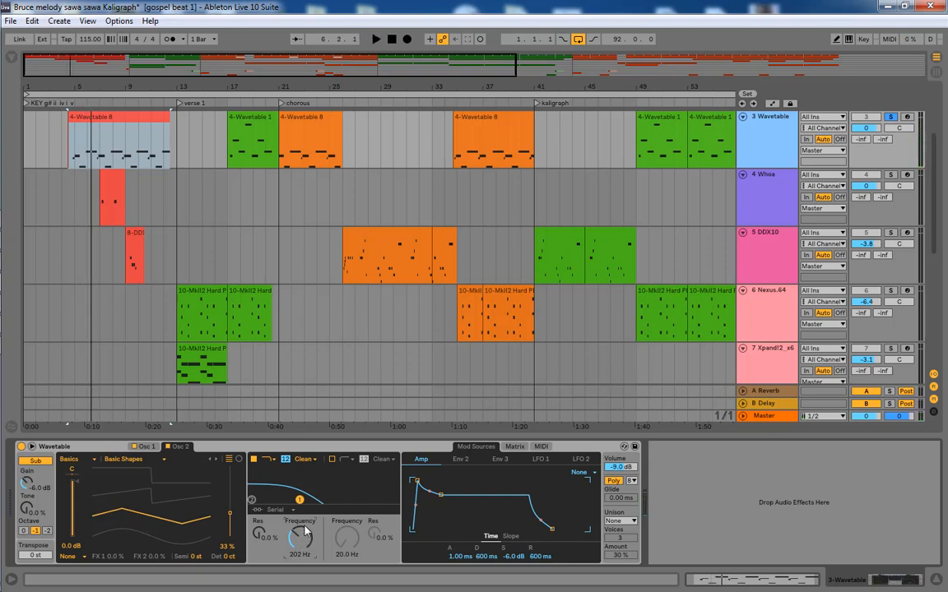
{"action": "left_click_drag", "start_coordinate": [304, 539], "coordinate": [304, 548]}
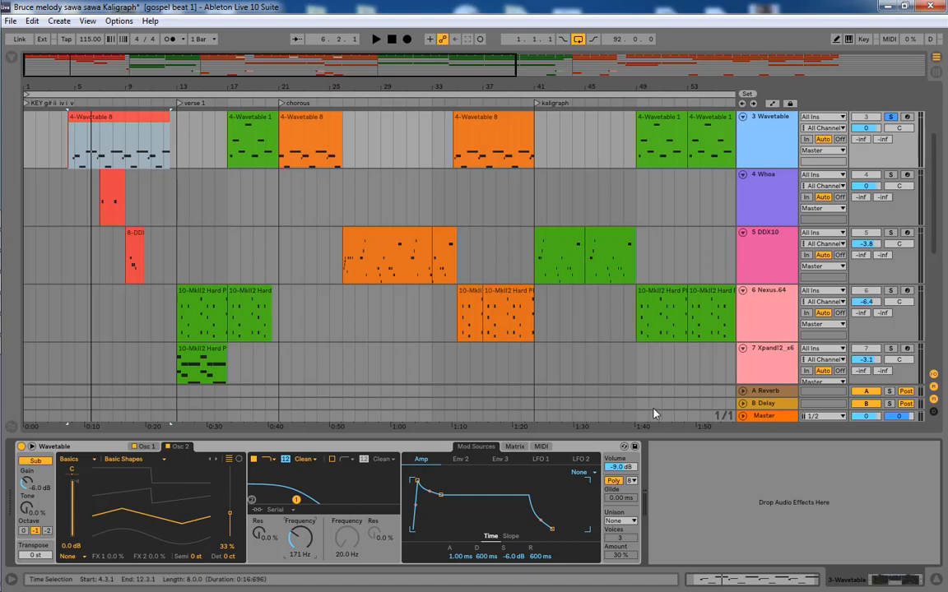
- Switch Wavetable to Mono with Classic unison and play the bass clip to check the sound
{"action": "left_click", "coordinate": [613, 481]}
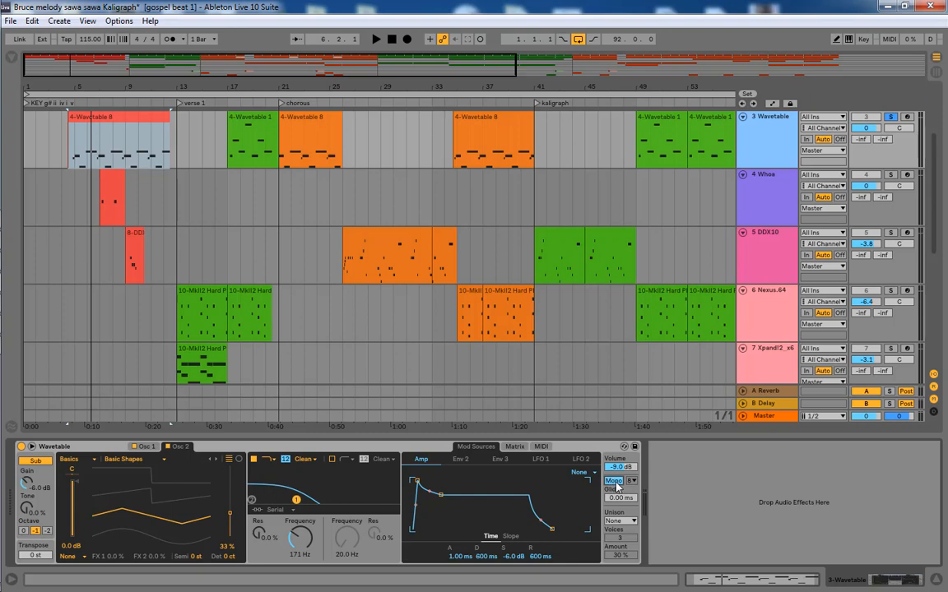
{"action": "left_click", "coordinate": [616, 523]}
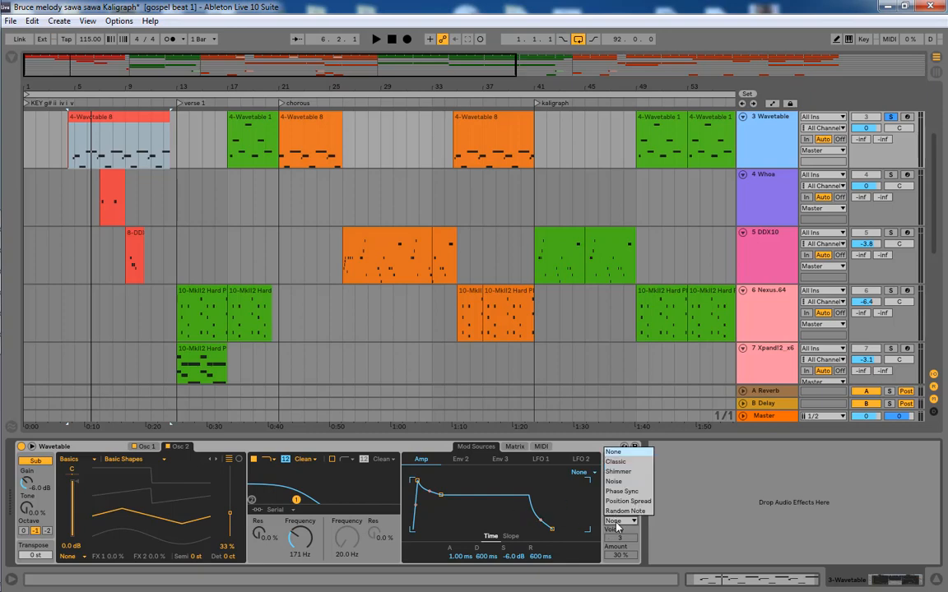
{"action": "left_click", "coordinate": [622, 464]}
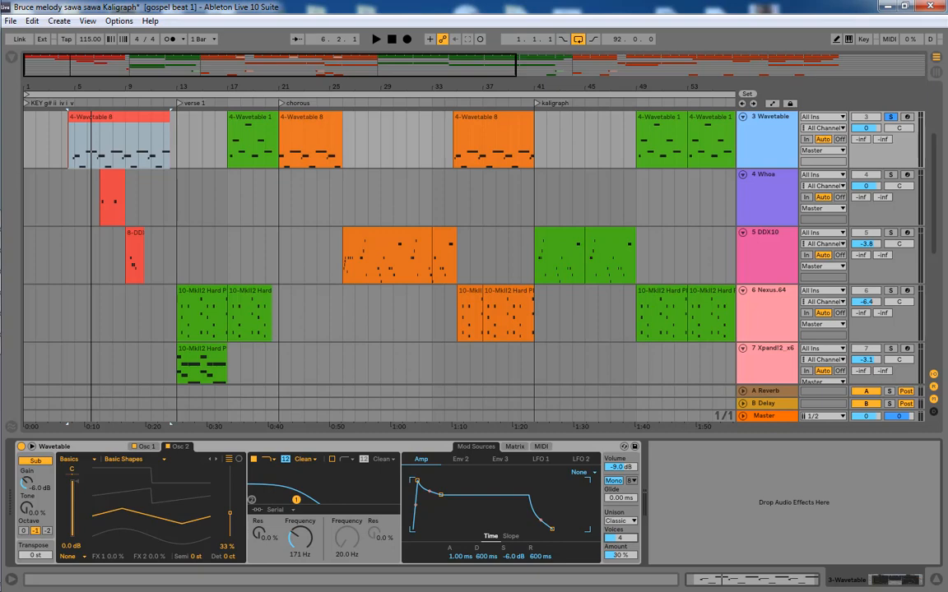
{"action": "key", "text": "space"}
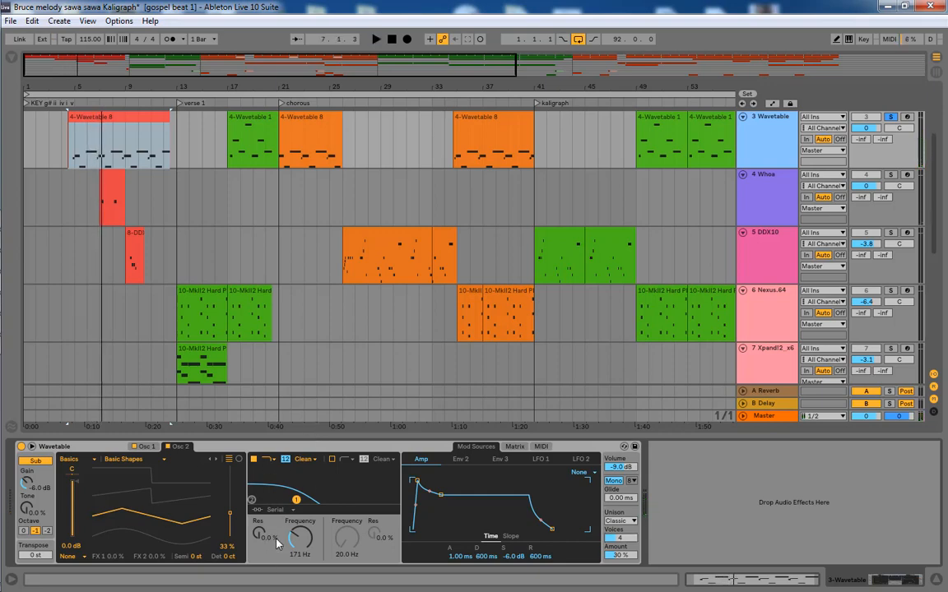
- Change the first filter's circuit to OSR and raise its drive to 6.19 dB while auditioning the bass
{"action": "left_click", "coordinate": [308, 460]}
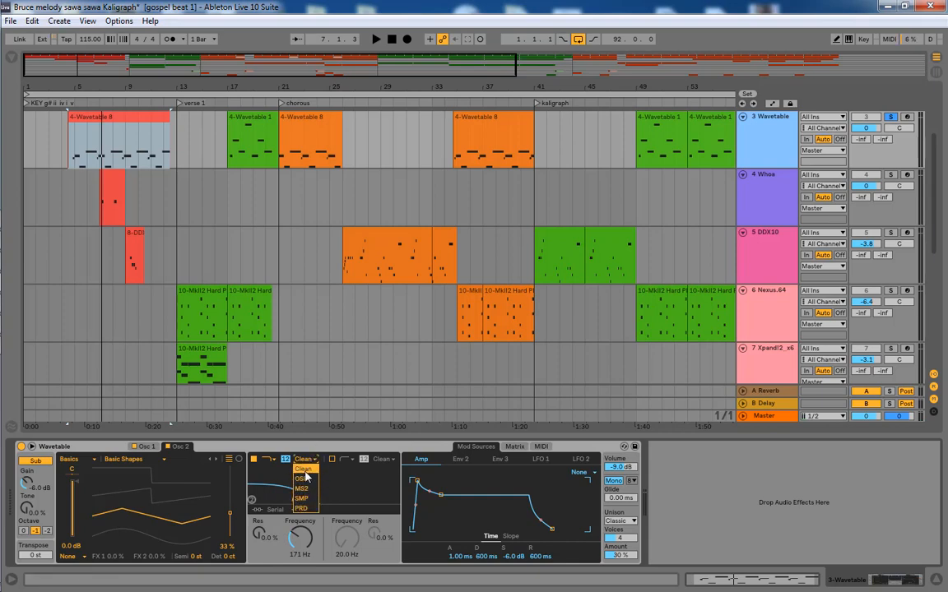
{"action": "left_click", "coordinate": [304, 478]}
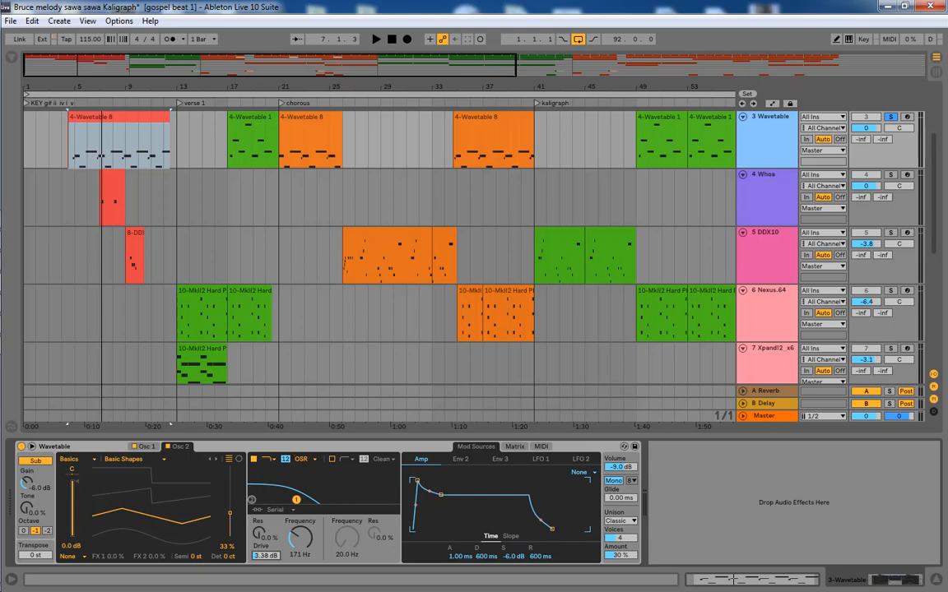
{"action": "key", "text": "space"}
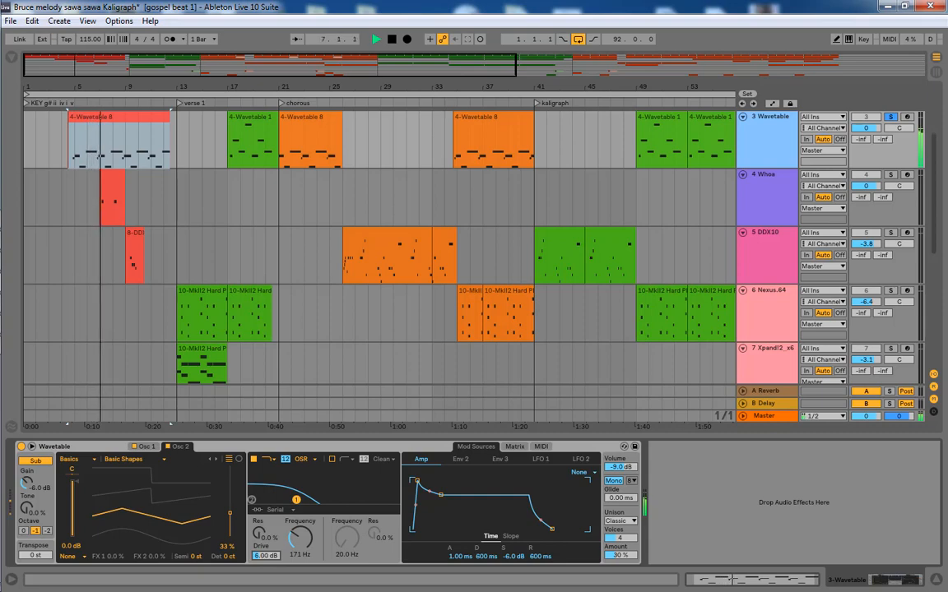
{"action": "key", "text": "space"}
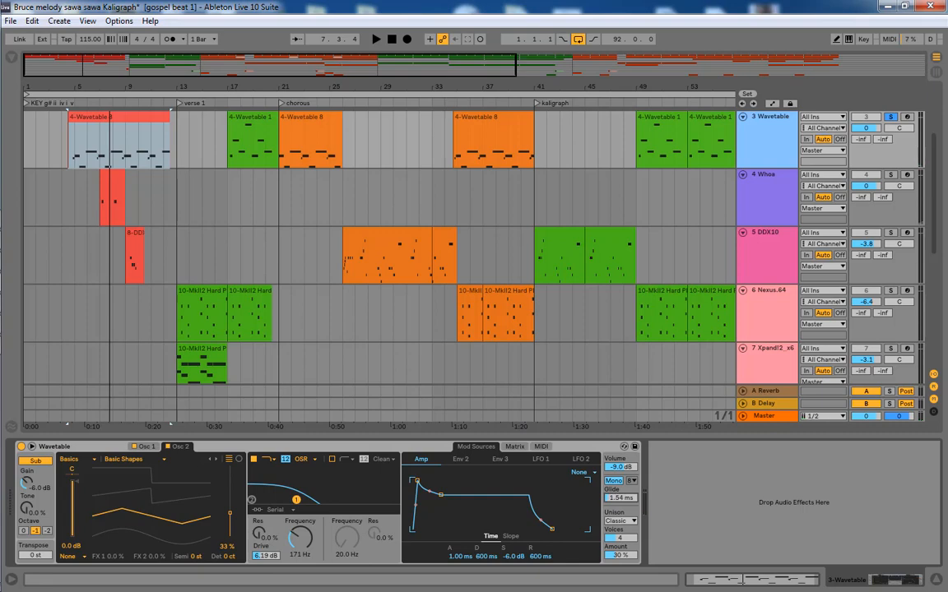
- Set the glide to 125 ms and lower the first filter's frequency to 137 Hz, playing the clip to compare
{"action": "key", "text": "space"}
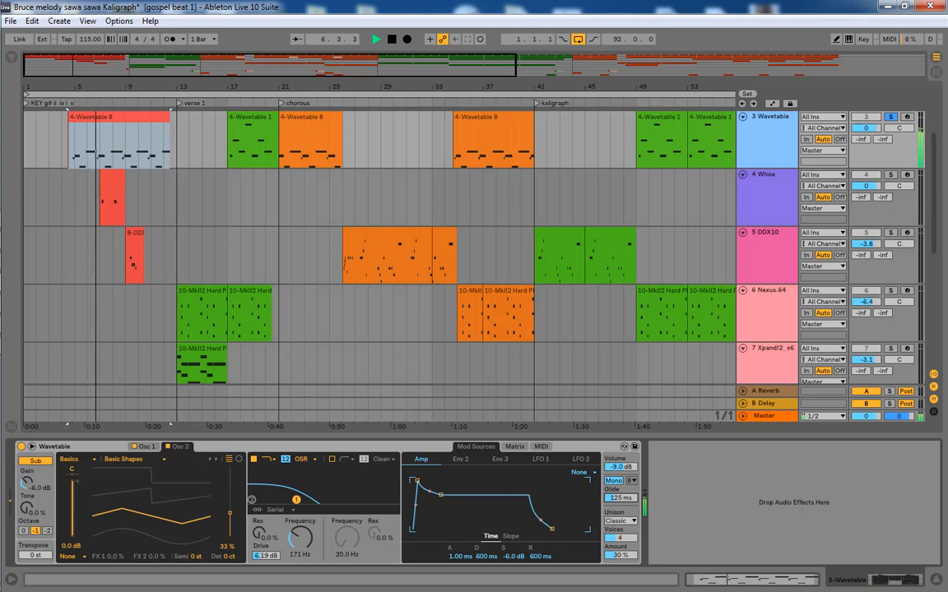
{"action": "key", "text": "space"}
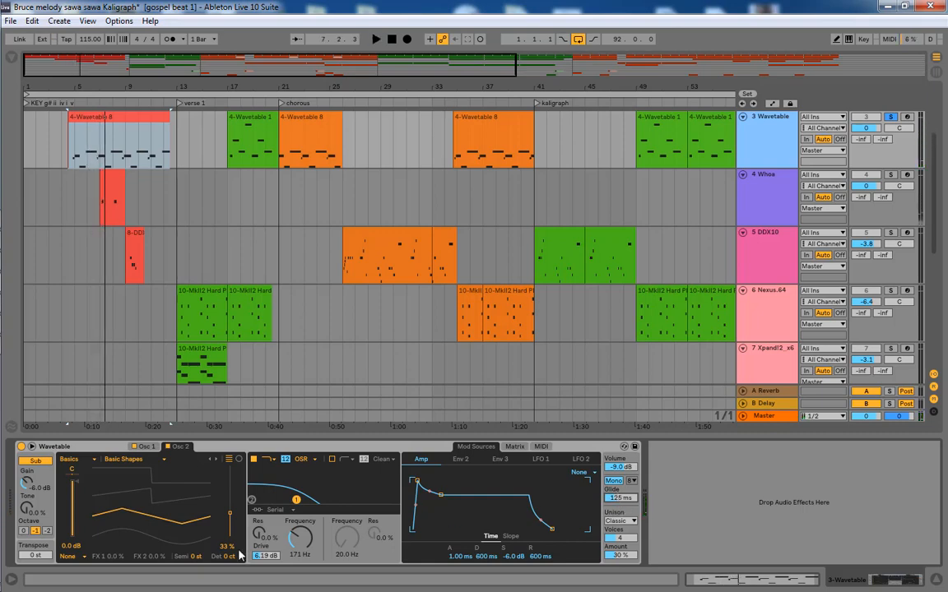
{"action": "key", "text": "space"}
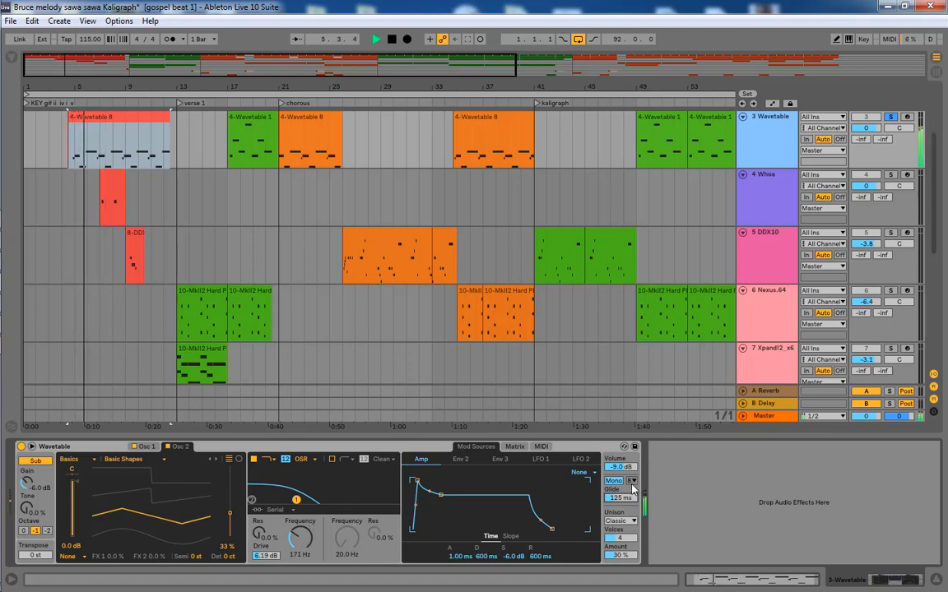
{"action": "key", "text": "space"}
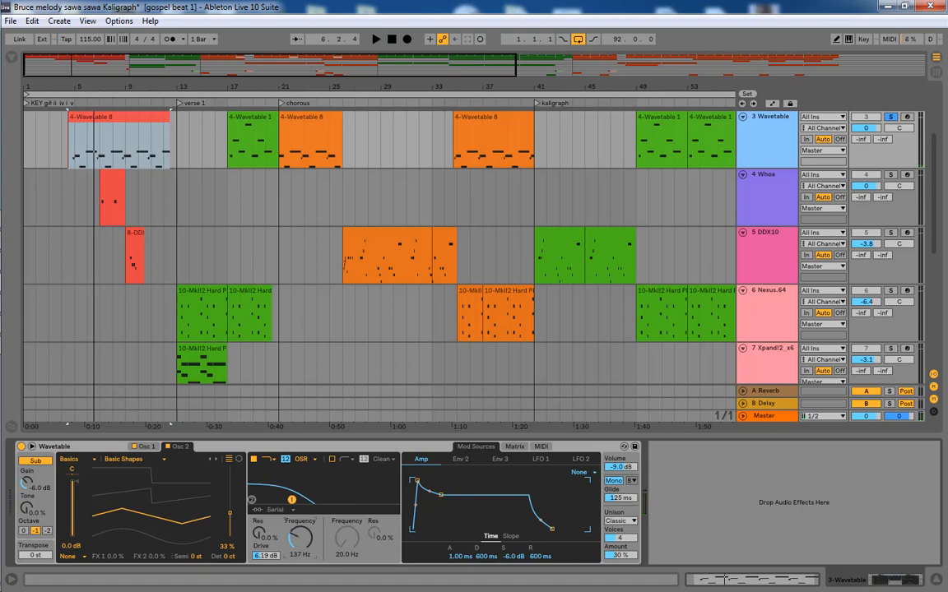
- Lower the first filter to 123 Hz and let Env 2 modulate Filter 1 Freq by 20 in the matrix, auditioning the result
{"action": "left_click", "coordinate": [460, 461]}
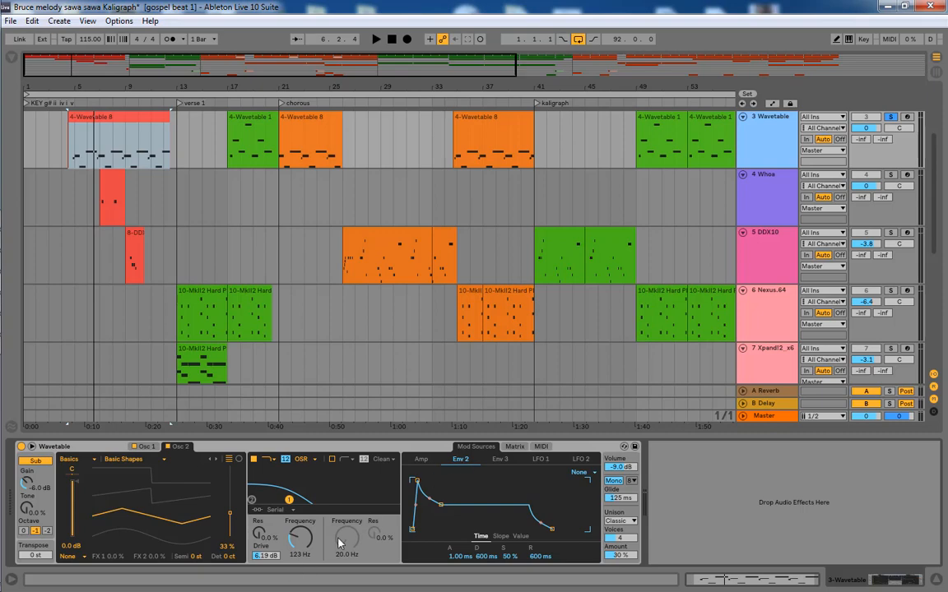
{"action": "left_click", "coordinate": [515, 448]}
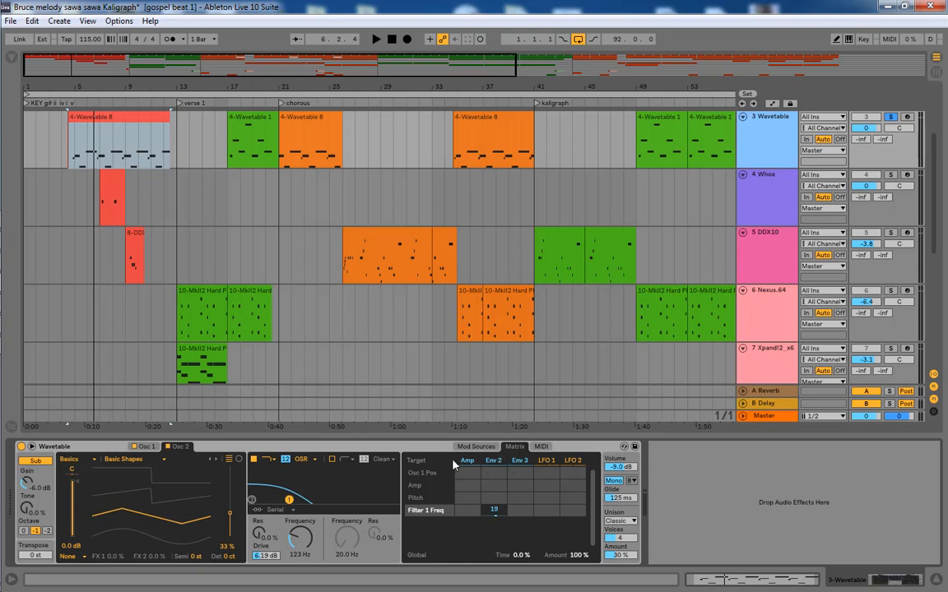
{"action": "key", "text": "space"}
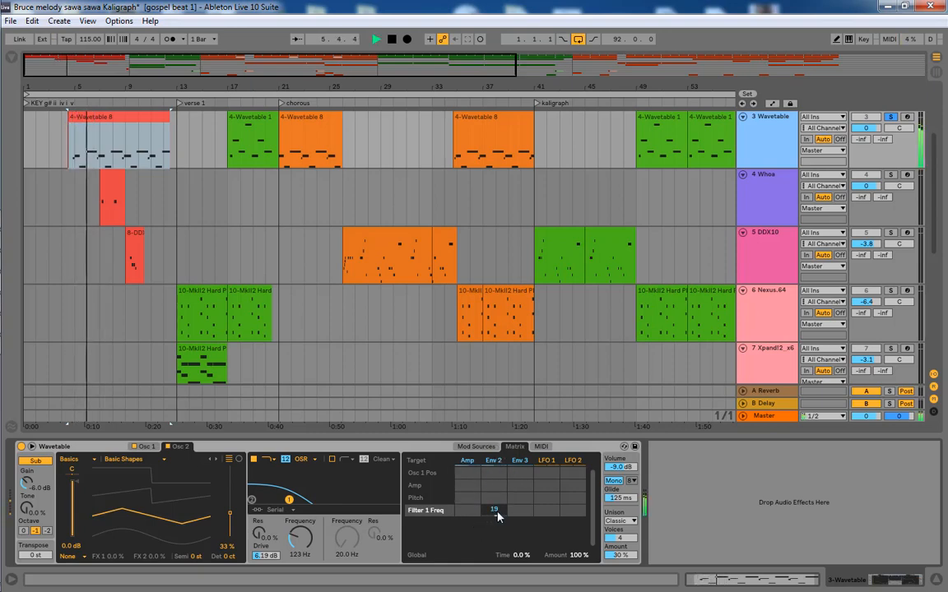
{"action": "key", "text": "space"}
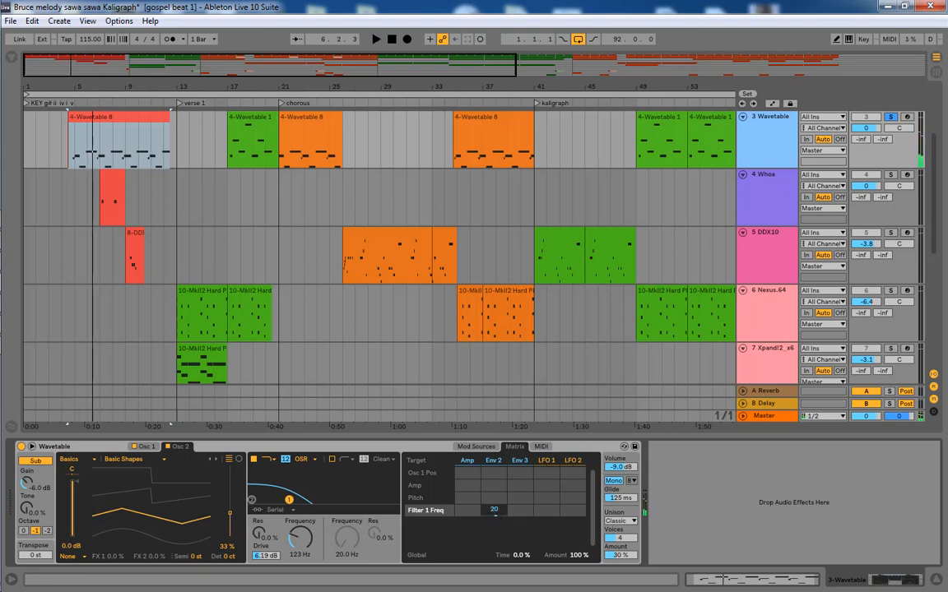
{"action": "key", "text": "space"}
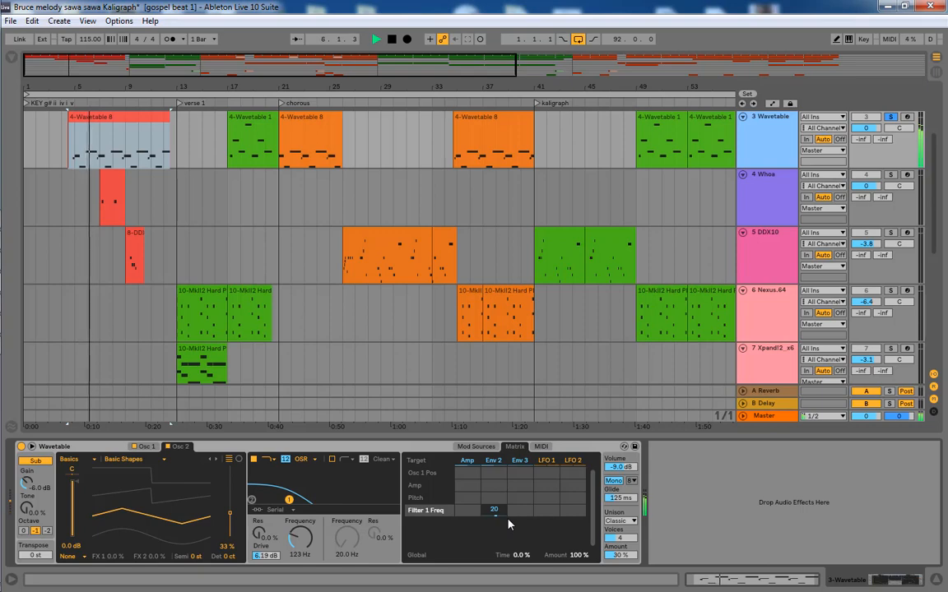
{"action": "key", "text": "space"}
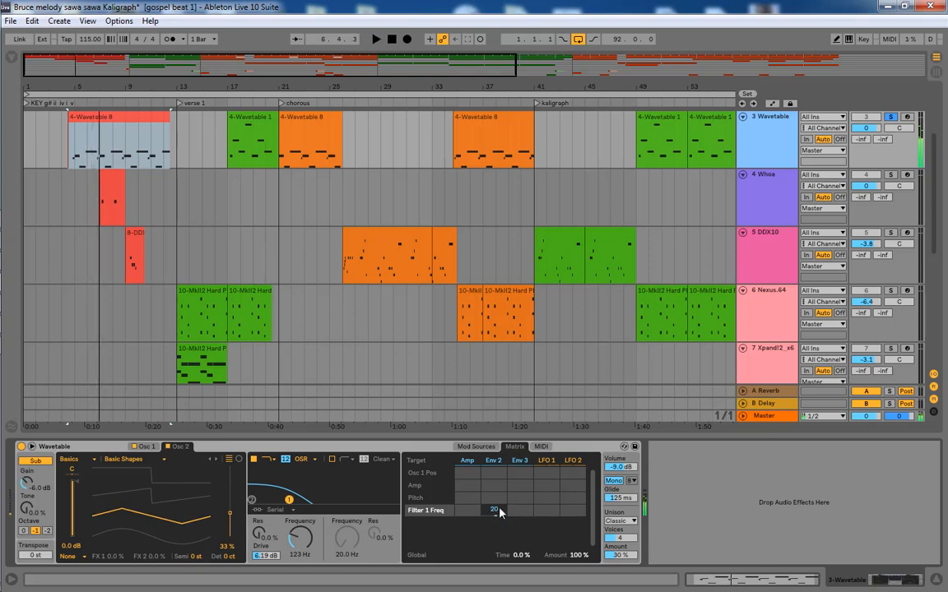
- Raise the first filter's resonance to 9.8% and its drive to 6.56 dB while playing the bass clip
{"action": "left_click", "coordinate": [264, 543]}
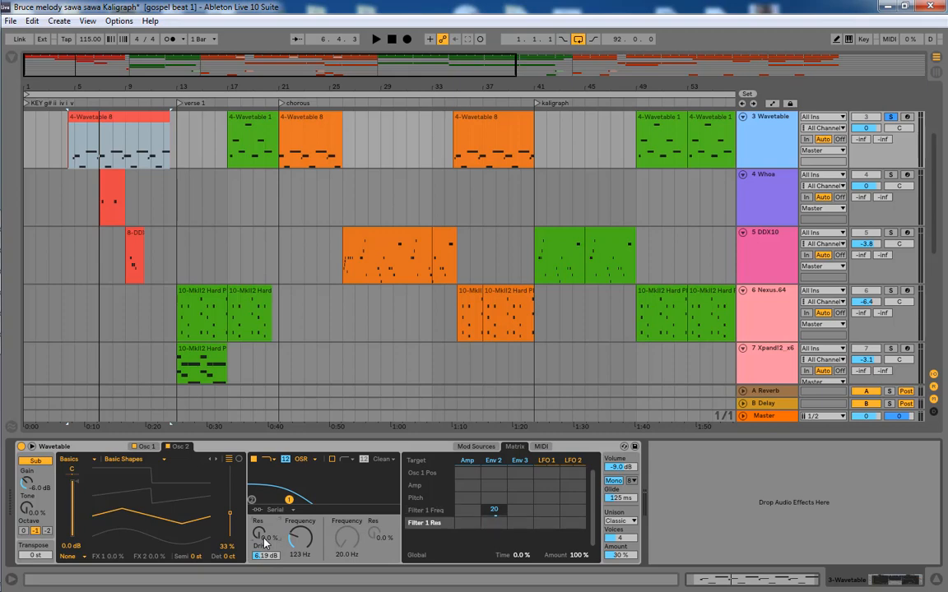
{"action": "left_click_drag", "start_coordinate": [264, 542], "coordinate": [264, 533]}
{"action": "key", "text": "space"}
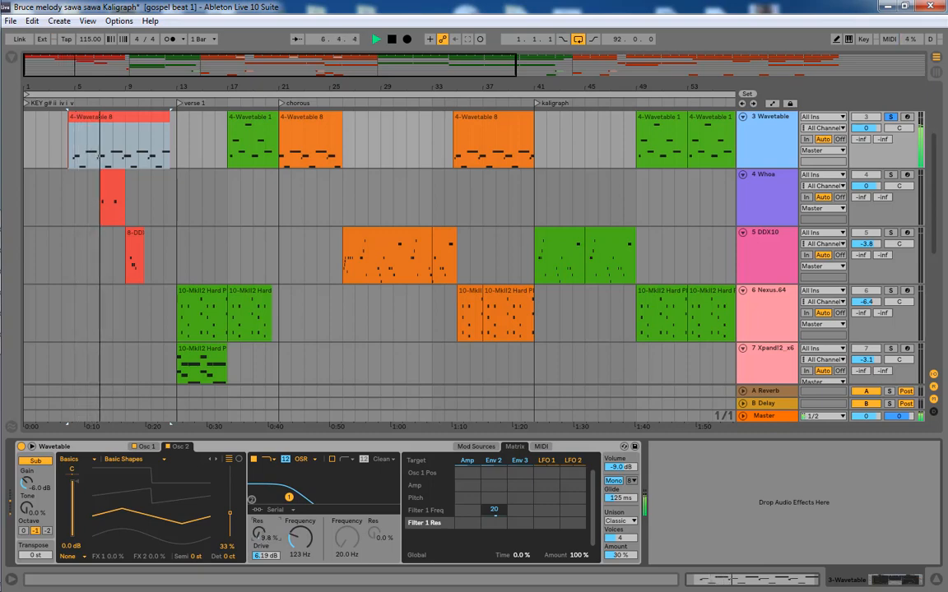
{"action": "left_click_drag", "start_coordinate": [266, 556], "coordinate": [266, 546]}
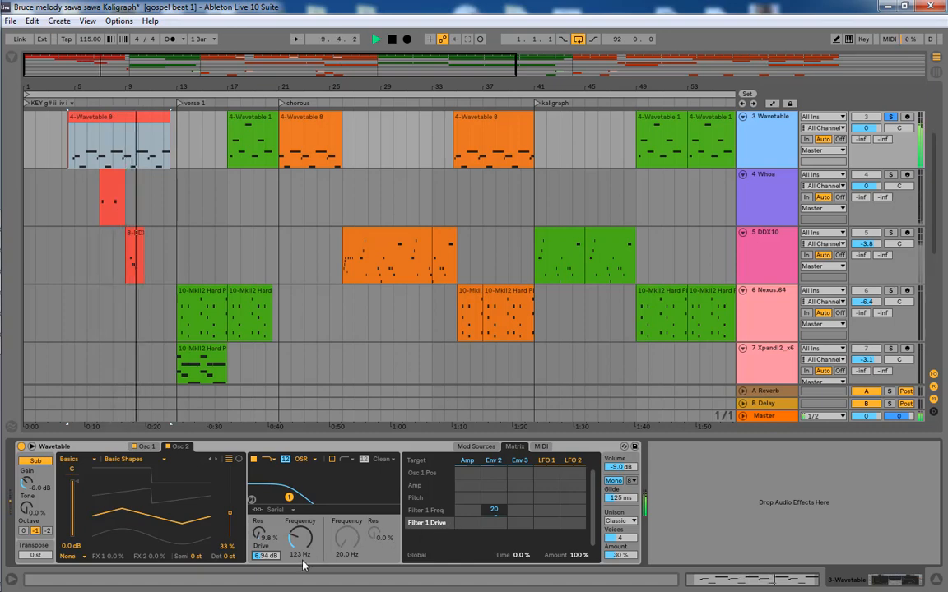
{"action": "left_click_drag", "start_coordinate": [264, 558], "coordinate": [264, 563]}
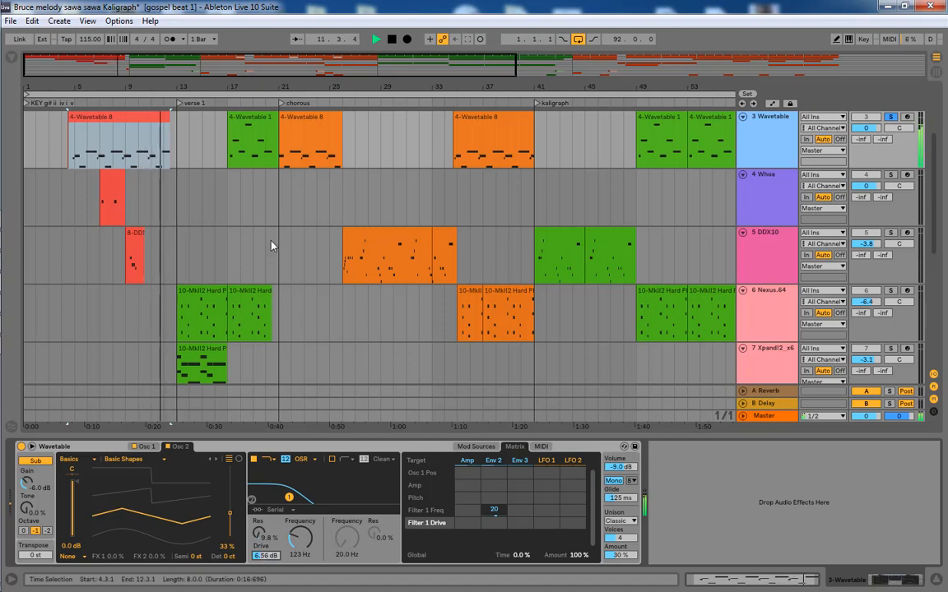
- Lower the first filter's frequency to 110 Hz, set its Env 2 modulation amount to 22, and audition the bass
{"action": "left_click", "coordinate": [300, 539]}
{"action": "left_click_drag", "start_coordinate": [300, 539], "coordinate": [300, 547]}
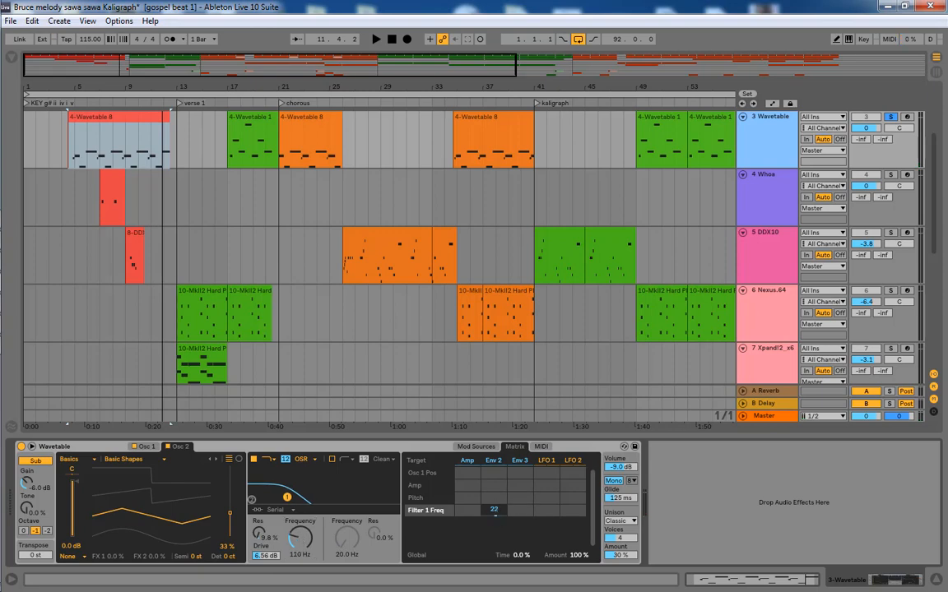
{"action": "key", "text": "space"}
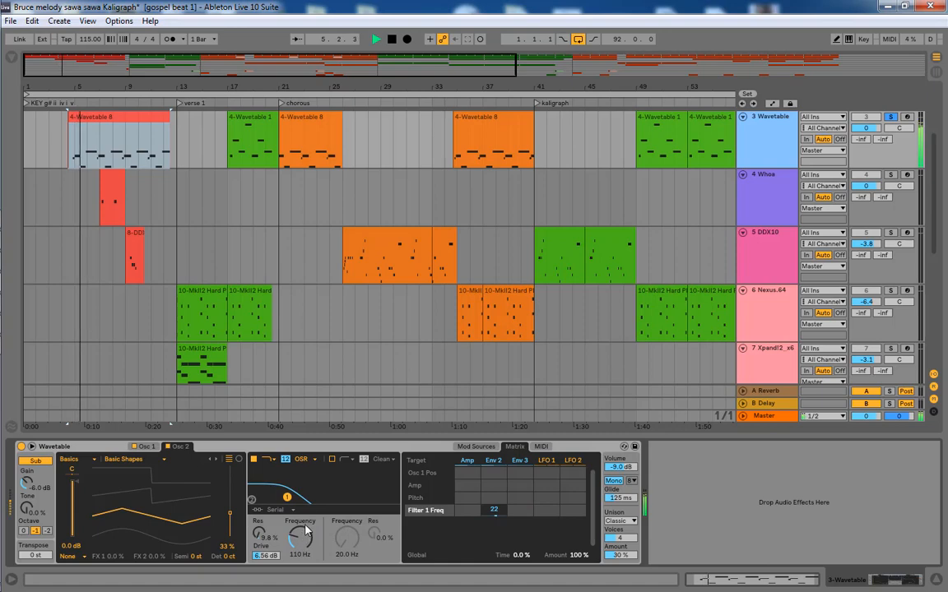
{"action": "key", "text": "space"}
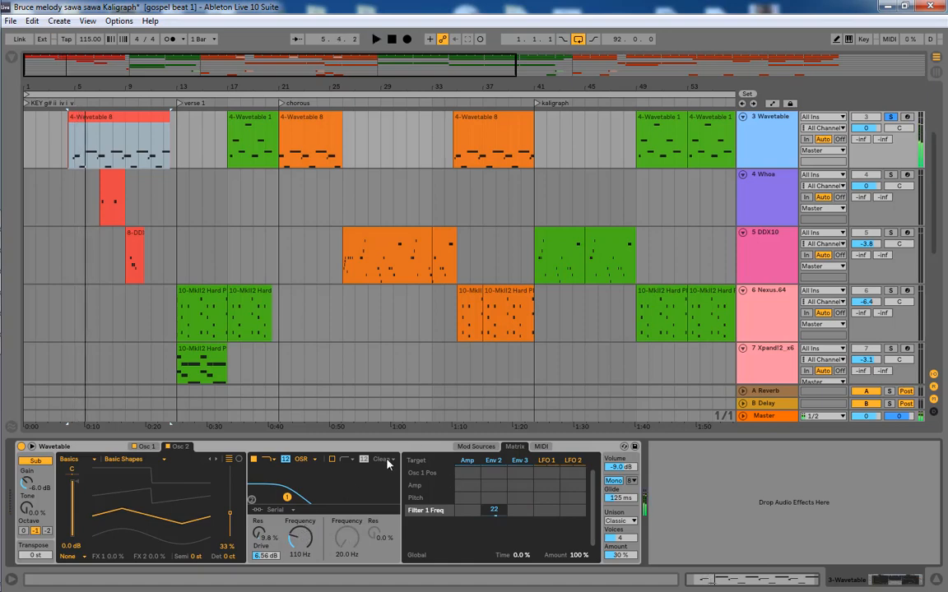
- Set Env 2's sustain to 70% and its decay to 967 ms, playing the bass clip between changes
{"action": "left_click", "coordinate": [476, 446]}
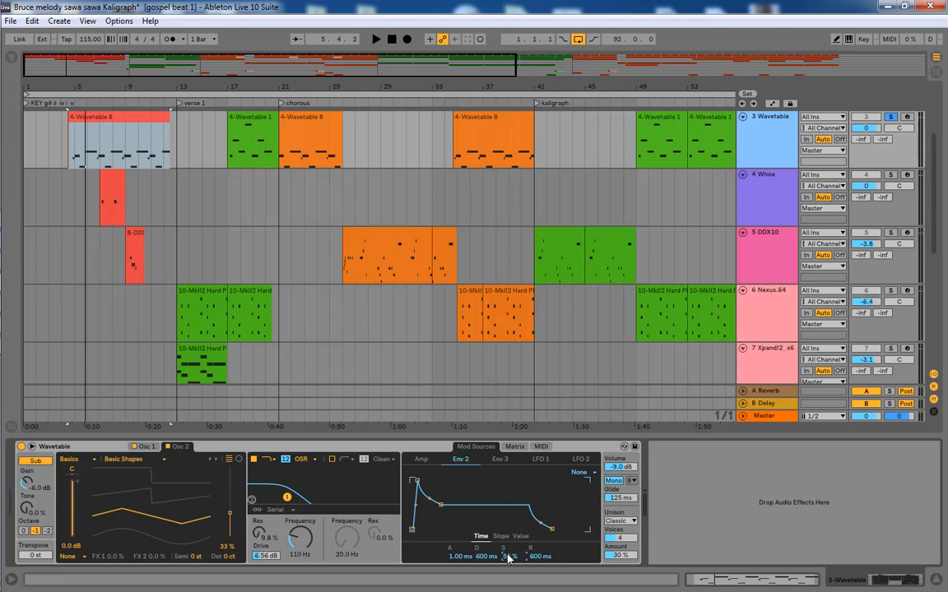
{"action": "left_click_drag", "start_coordinate": [508, 558], "coordinate": [508, 536]}
{"action": "key", "text": "space"}
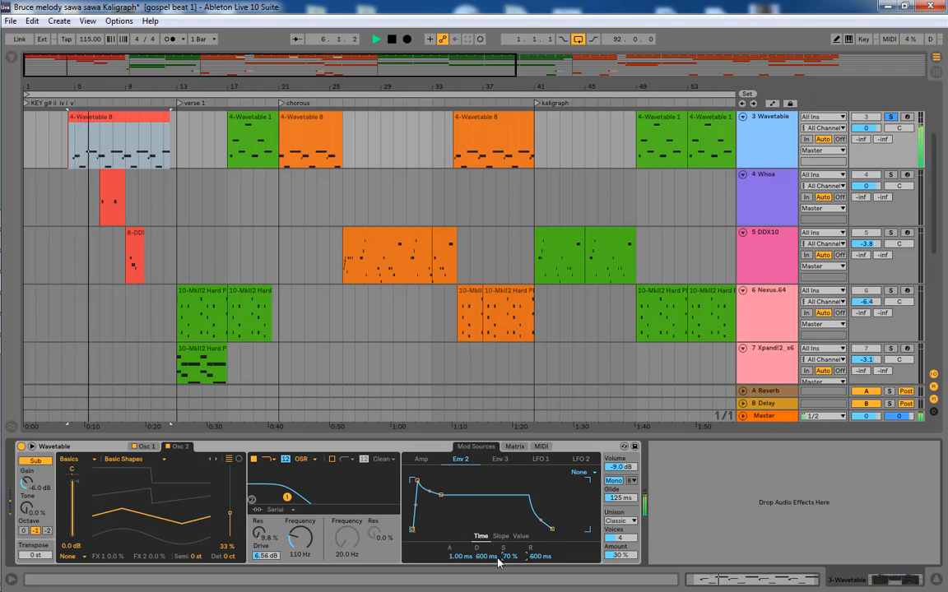
{"action": "key", "text": "space"}
{"action": "left_click_drag", "start_coordinate": [482, 558], "coordinate": [482, 551]}
{"action": "key", "text": "space"}
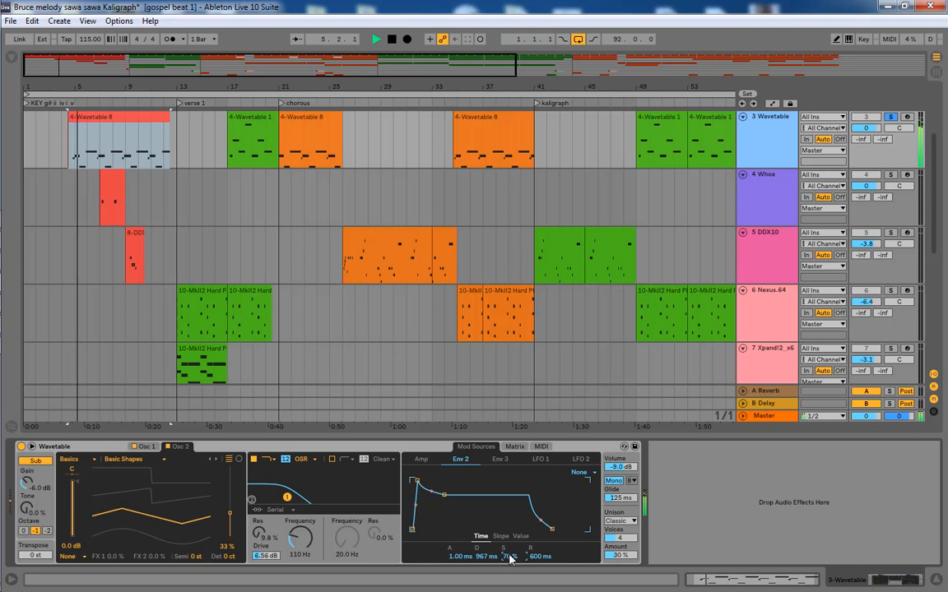
- Raise Env 2's attack to 17.5 ms and its sustain to 73%, auditioning the bass clip
{"action": "key", "text": "space"}
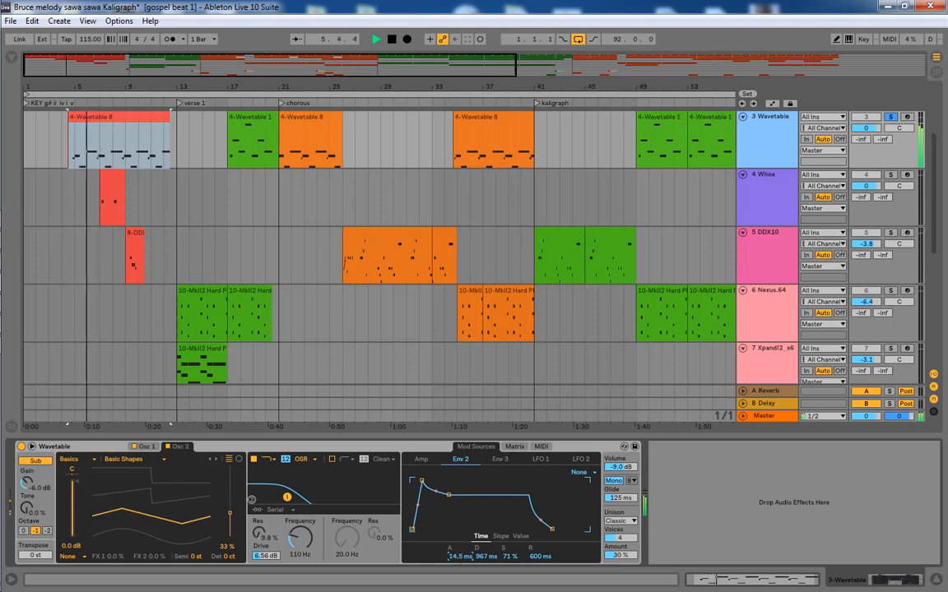
{"action": "key", "text": "space"}
{"action": "key", "text": "space"}
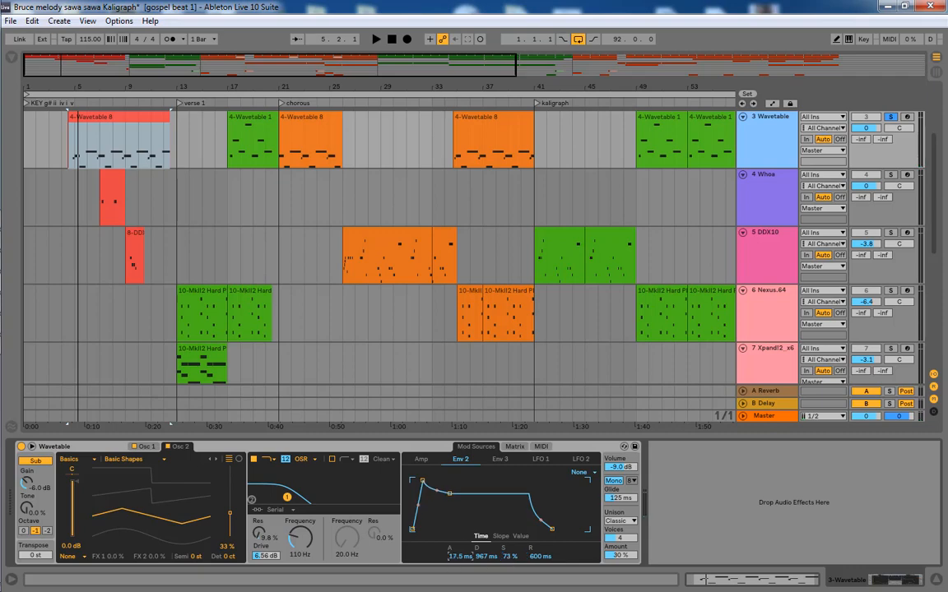
- Set the Amp envelope's attack to 20.8 ms and its sustain to -5.4 dB during playback
{"action": "left_click", "coordinate": [422, 459]}
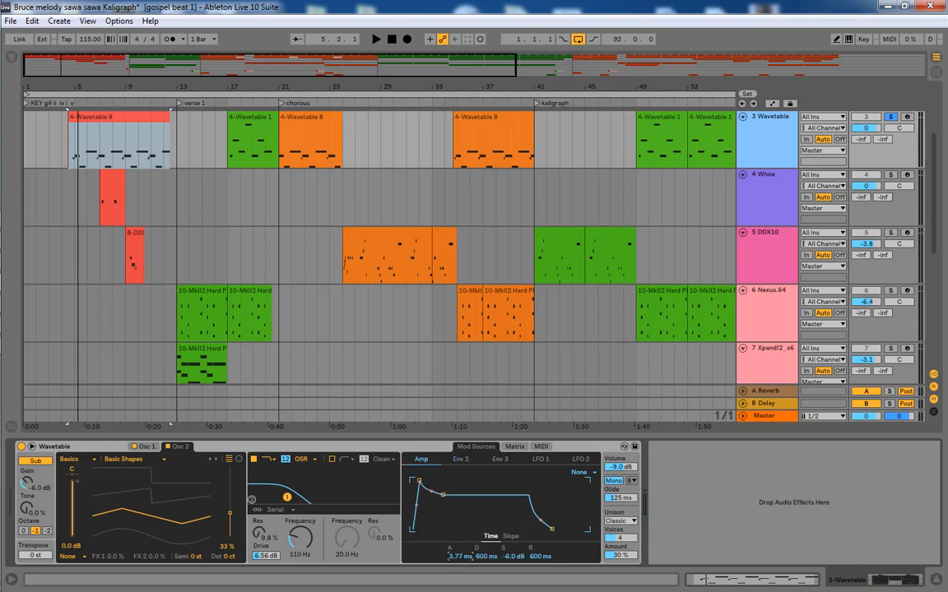
{"action": "key", "text": "space"}
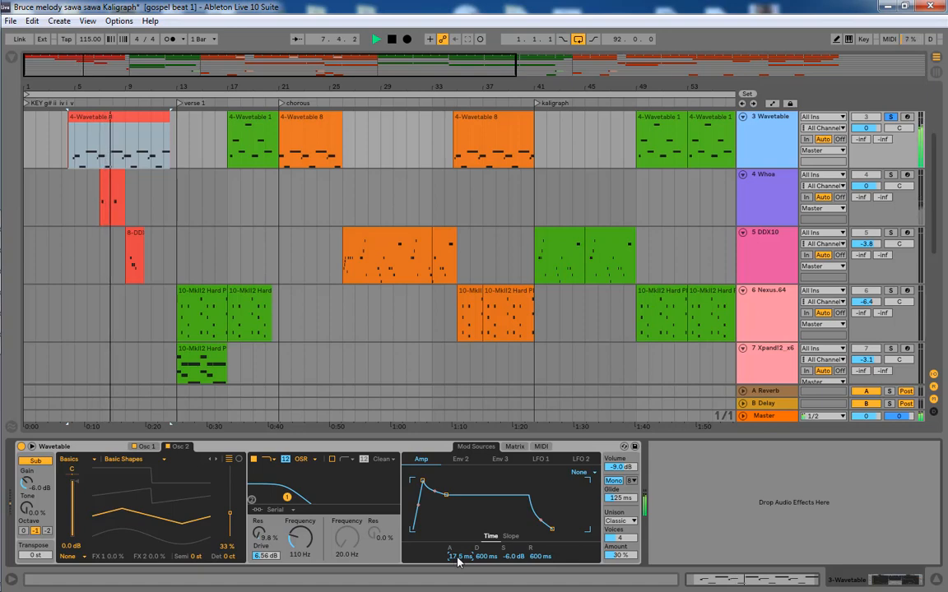
{"action": "left_click_drag", "start_coordinate": [459, 561], "coordinate": [482, 561]}
{"action": "left_click_drag", "start_coordinate": [482, 496], "coordinate": [466, 498]}
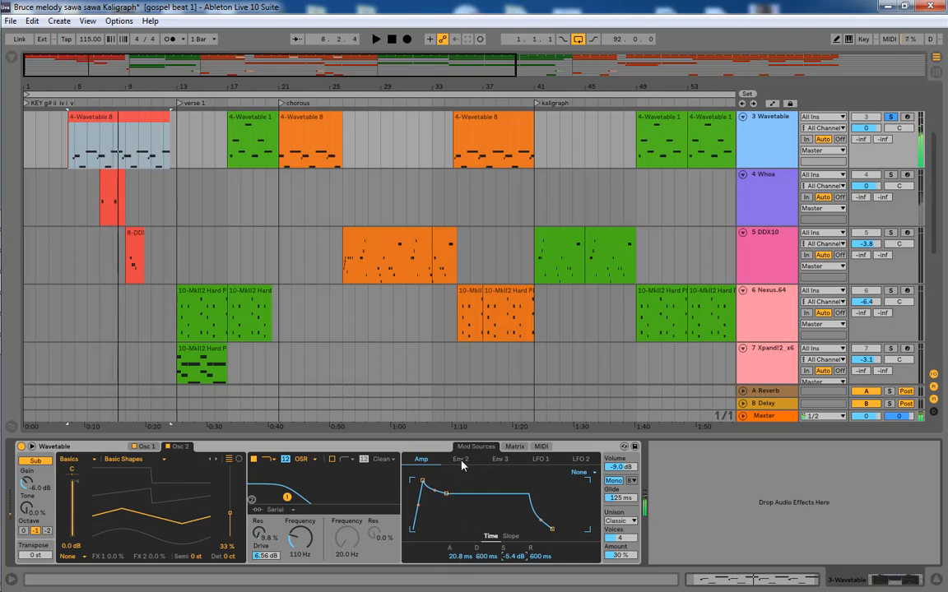
- Raise Env 2's attack to 24.7 ms while the bass clip plays
{"action": "left_click", "coordinate": [460, 460]}
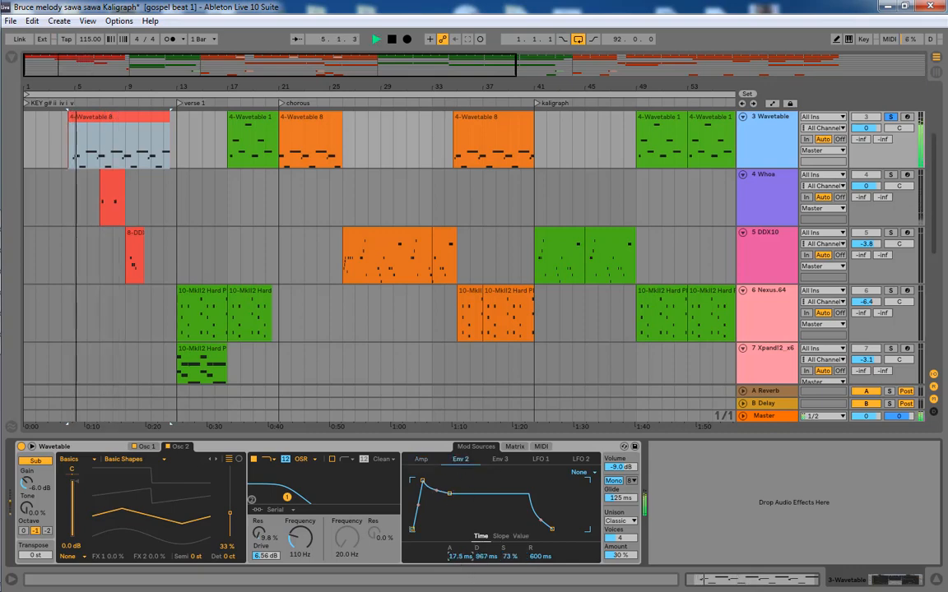
{"action": "left_click_drag", "start_coordinate": [460, 556], "coordinate": [460, 549]}
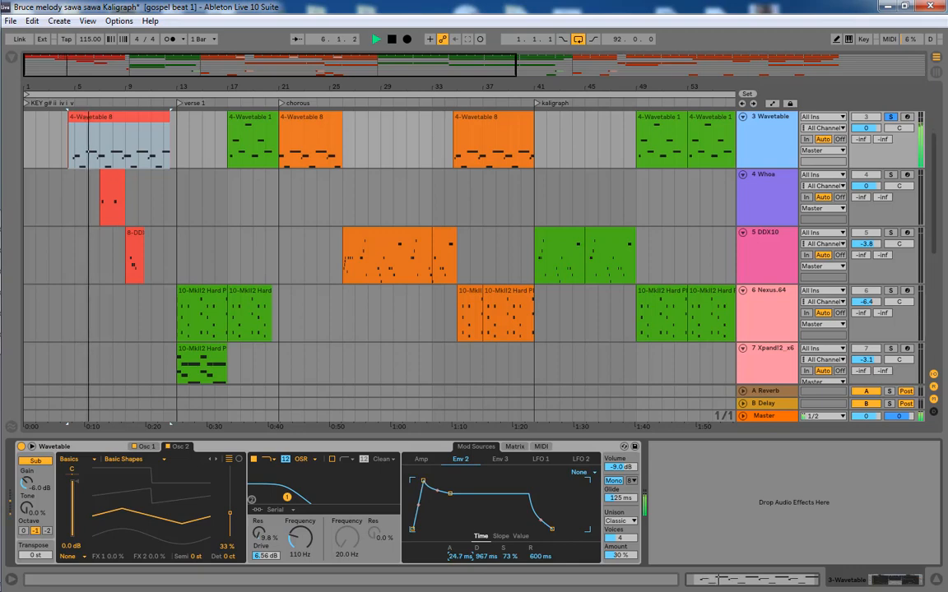
{"action": "key", "text": "space"}
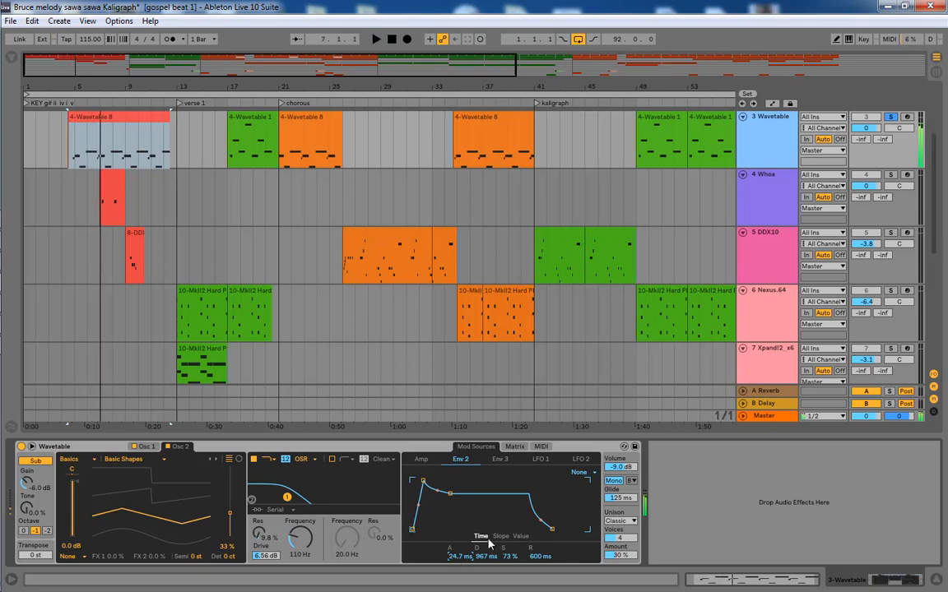
- Add the Drum Buss audio effect after Wavetable on the bass track and play the clip through it
{"action": "left_click", "coordinate": [107, 118]}
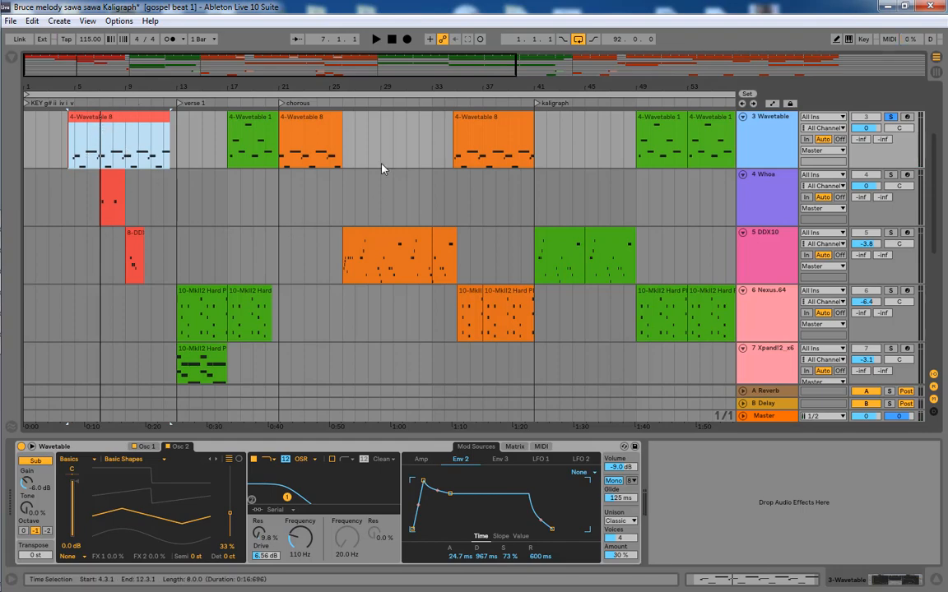
{"action": "left_click", "coordinate": [755, 138]}
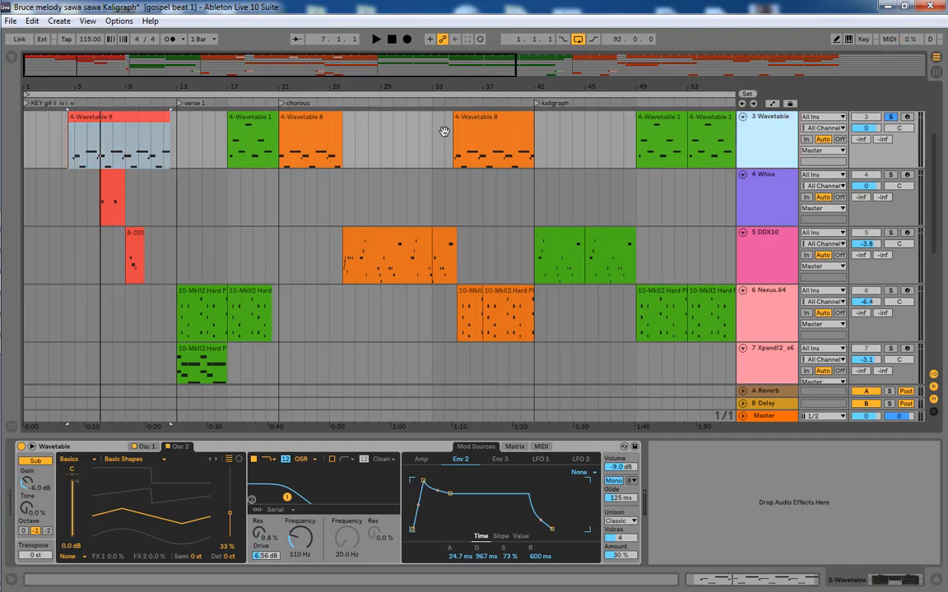
{"action": "left_click", "coordinate": [12, 59]}
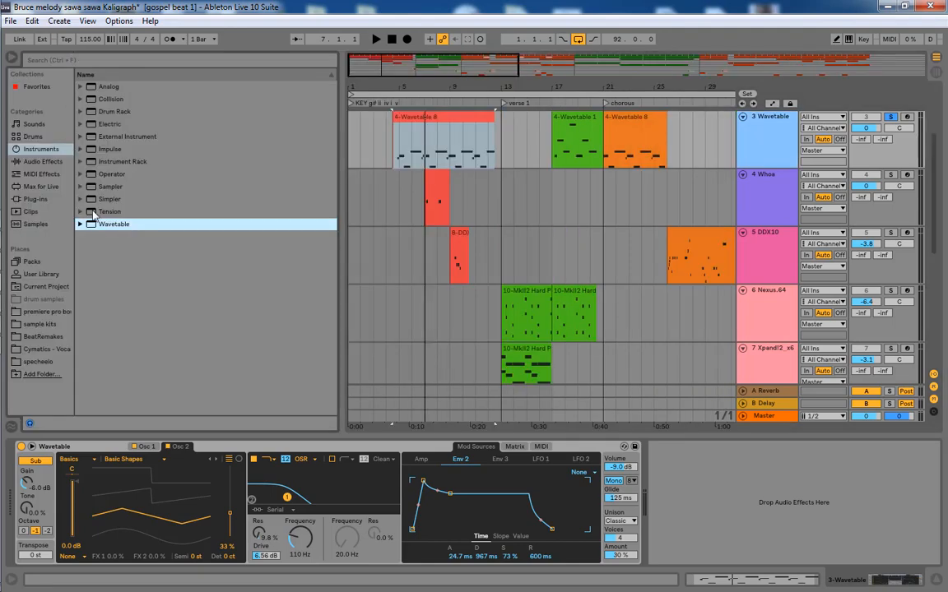
{"action": "left_click", "coordinate": [45, 161]}
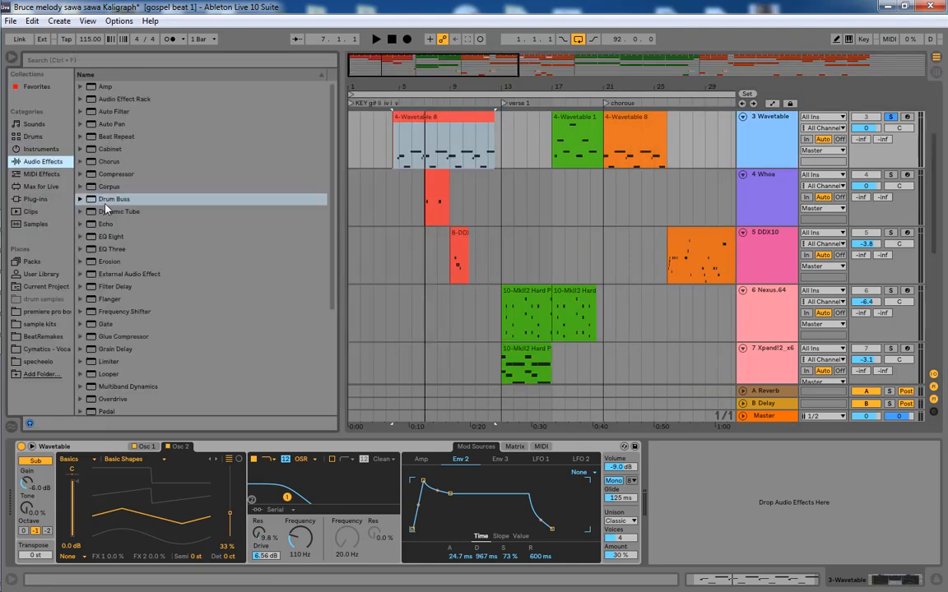
{"action": "left_click_drag", "start_coordinate": [105, 204], "coordinate": [116, 198]}
{"action": "left_click_drag", "start_coordinate": [668, 499], "coordinate": [671, 498]}
{"action": "key", "text": "space"}
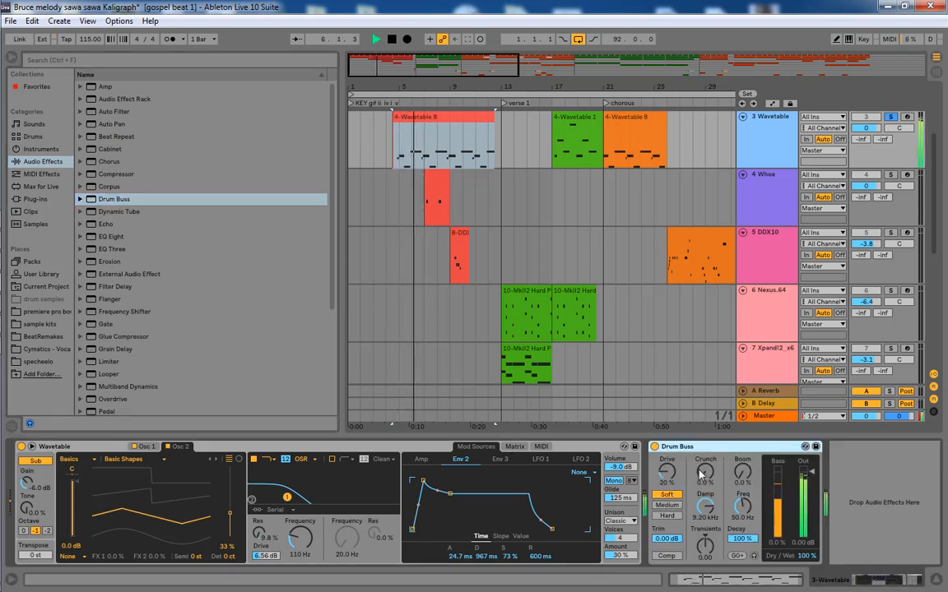
- Set Drum Buss's trim to -4.37 dB, enable its compressor and reduce Dry/Wet to 35%, auditioning the bass
{"action": "key", "text": "space"}
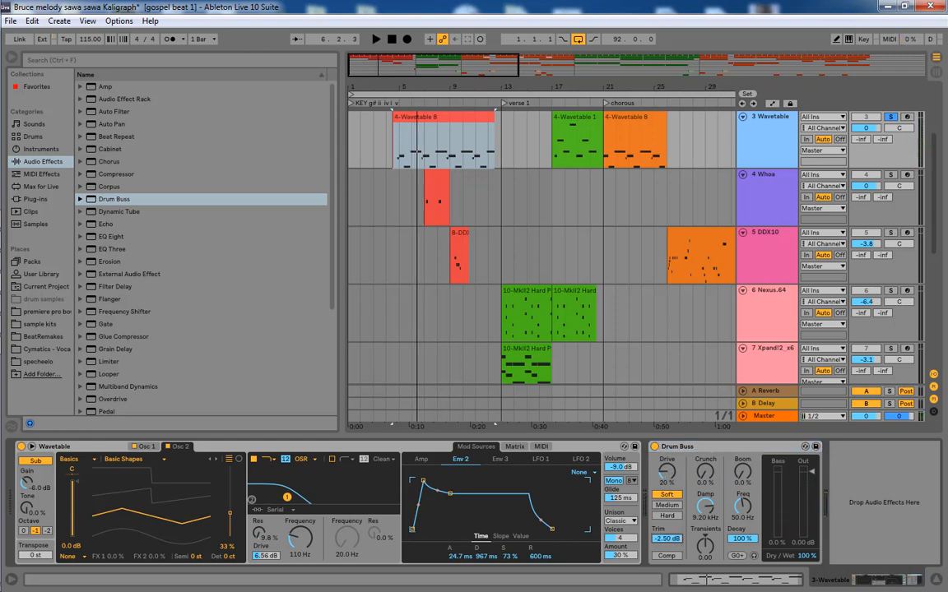
{"action": "key", "text": "space"}
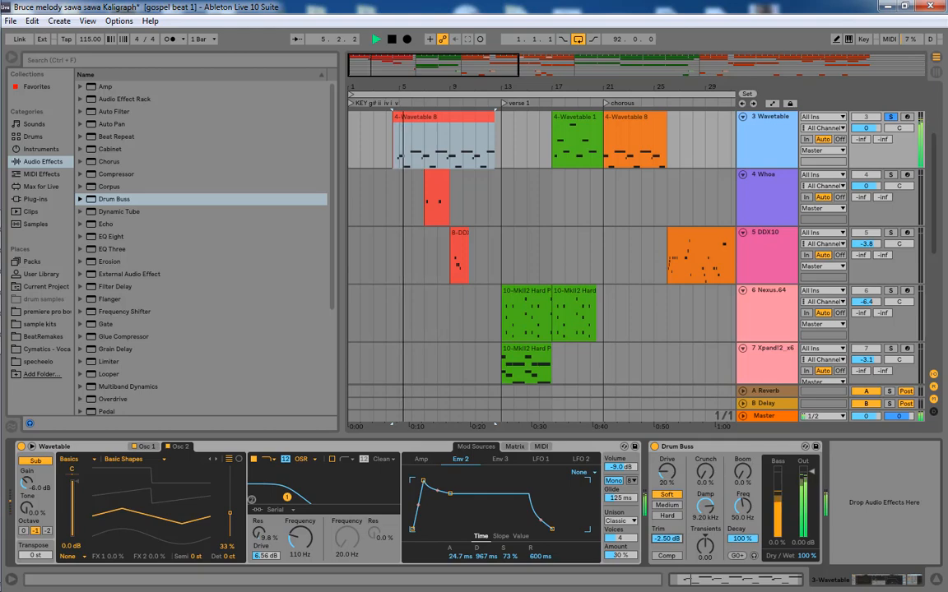
{"action": "left_click_drag", "start_coordinate": [666, 538], "coordinate": [666, 562]}
{"action": "key", "text": "space"}
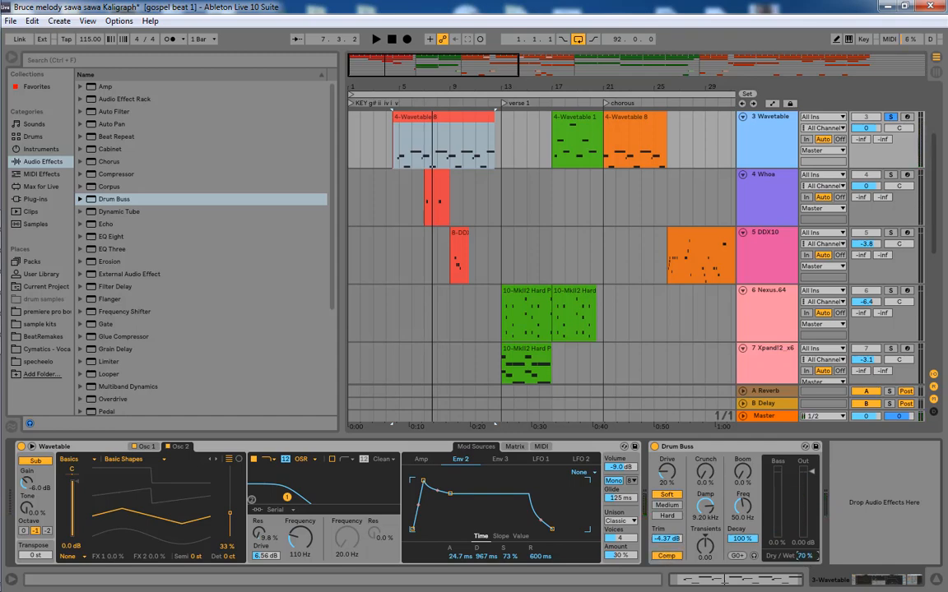
{"action": "key", "text": "space"}
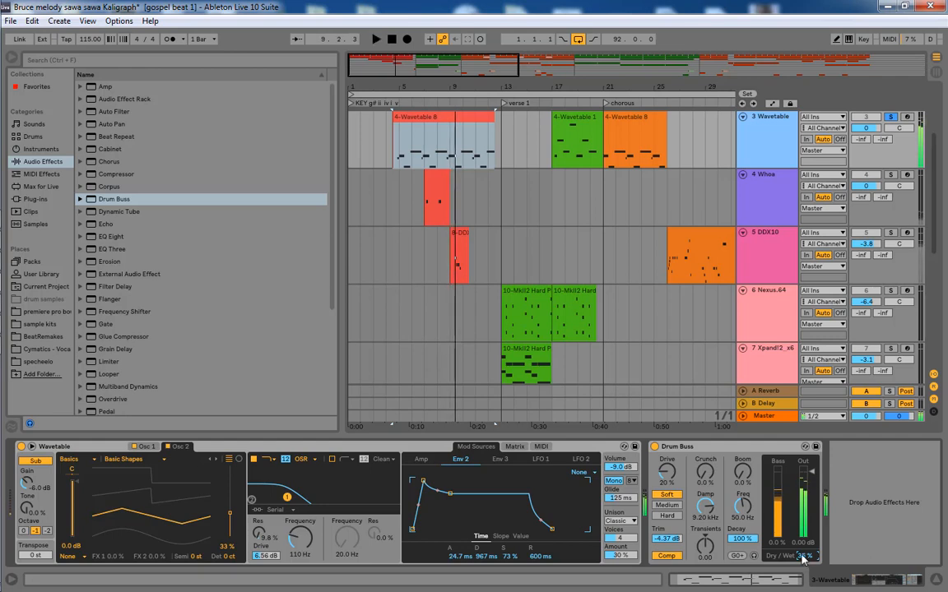
- Lower the Wavetable track's volume to -4.6 dB while listening to the bass clip
{"action": "left_click", "coordinate": [781, 148]}
{"action": "key", "text": "space"}
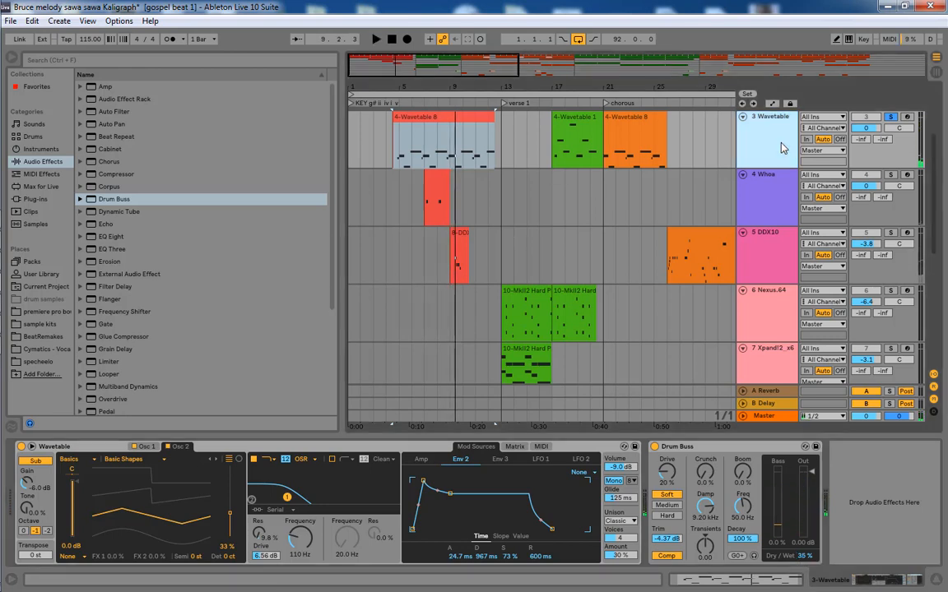
{"action": "left_click", "coordinate": [866, 128]}
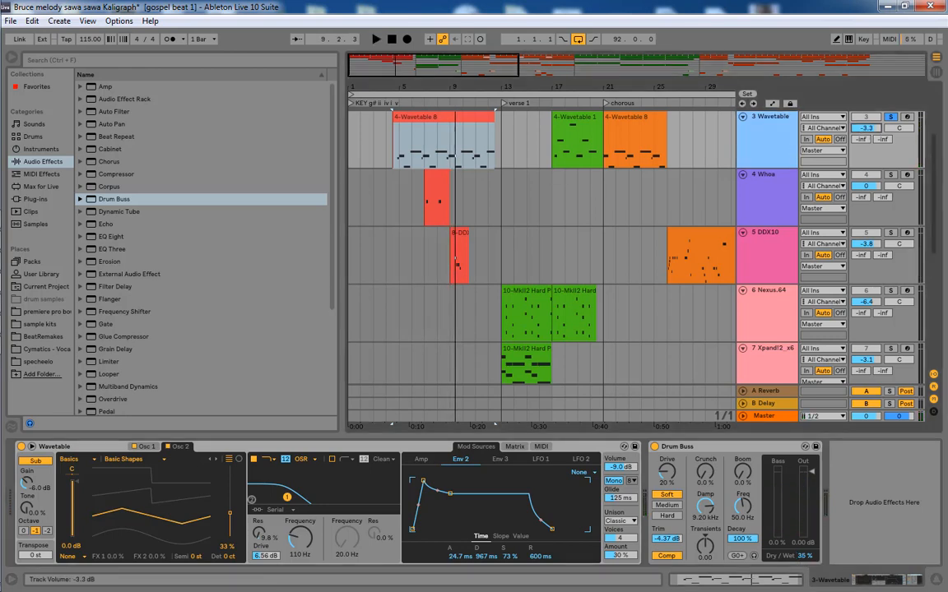
{"action": "key", "text": "space"}
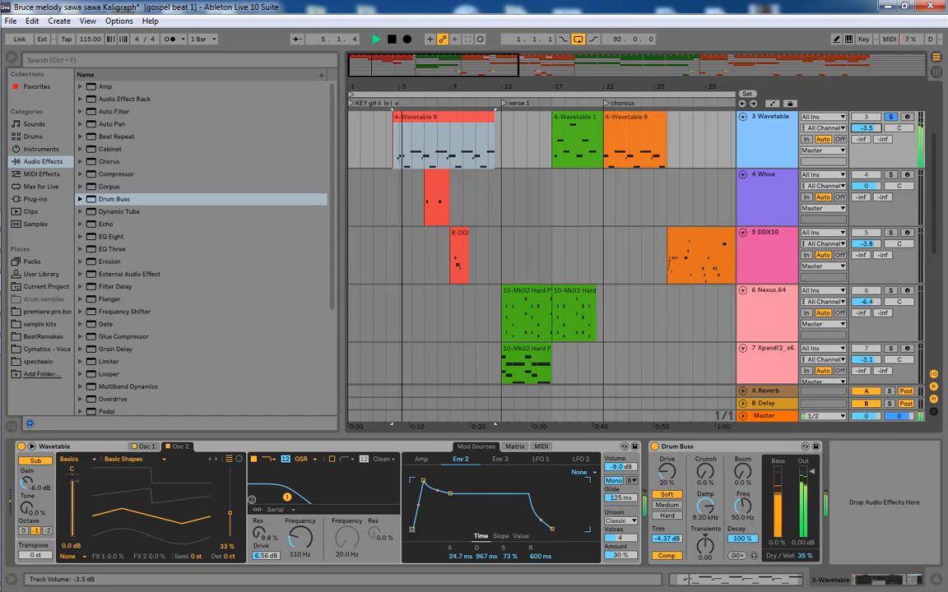
{"action": "key", "text": "Down"}
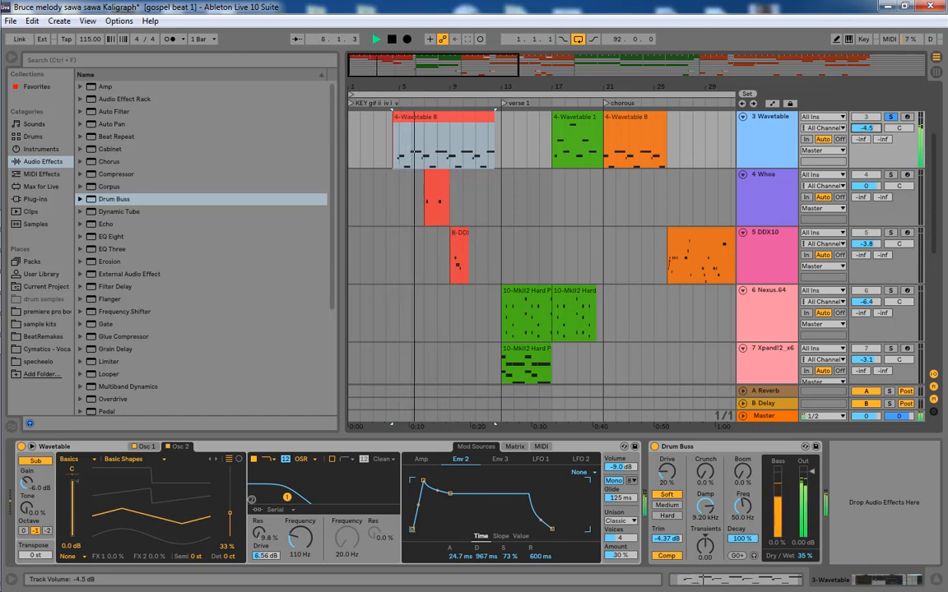
{"action": "key", "text": "Down"}
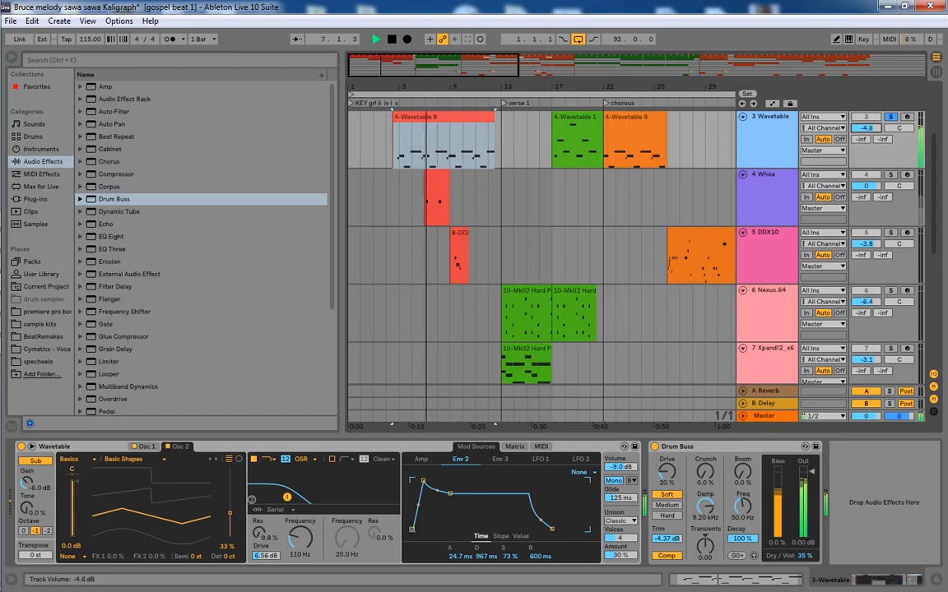
- Stop the playback and hide the browser to show the full arrangement
{"action": "left_click", "coordinate": [451, 165]}
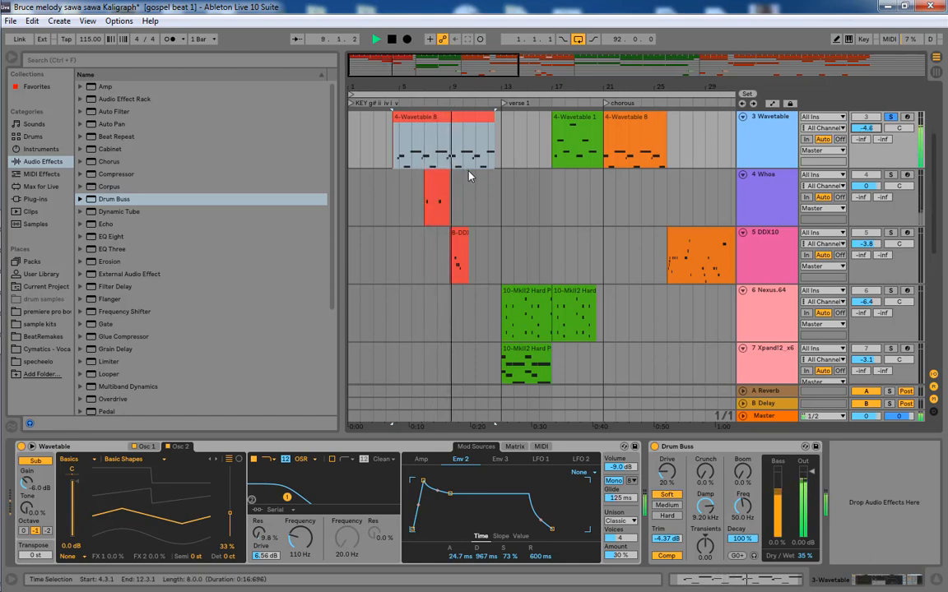
{"action": "key", "text": "space"}
{"action": "left_click", "coordinate": [11, 58]}
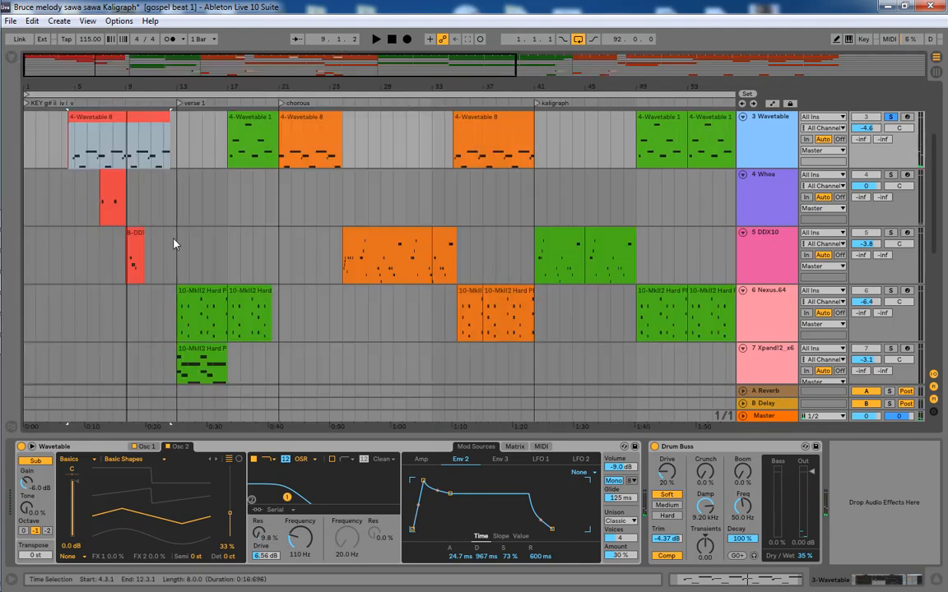
{"action": "scroll", "coordinate": [127, 172], "scroll_direction": "up", "scroll_amount": 3}
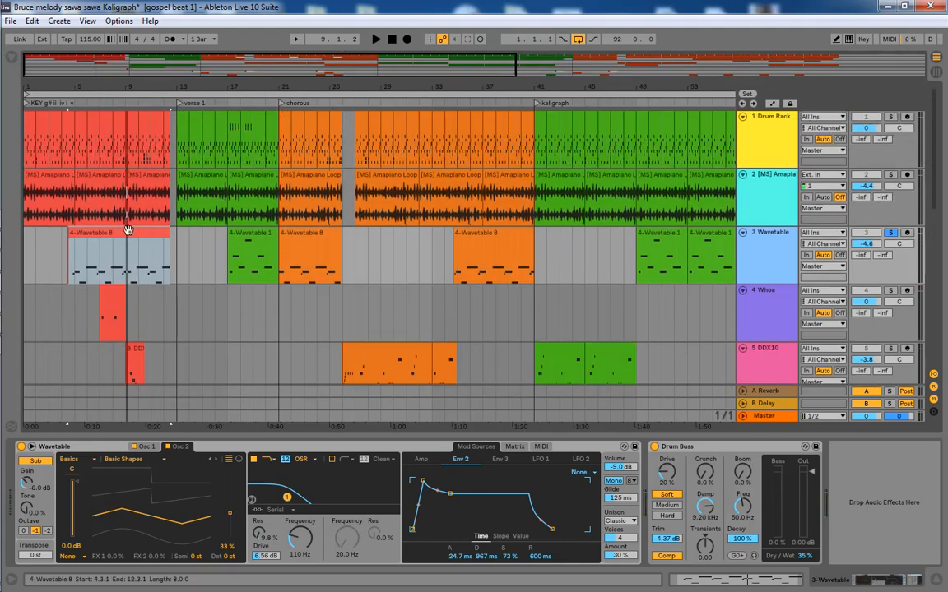
- Unsolo the Wavetable track and play the arrangement from the start of its first bass clip at bar 4.3
{"action": "left_click", "coordinate": [891, 235]}
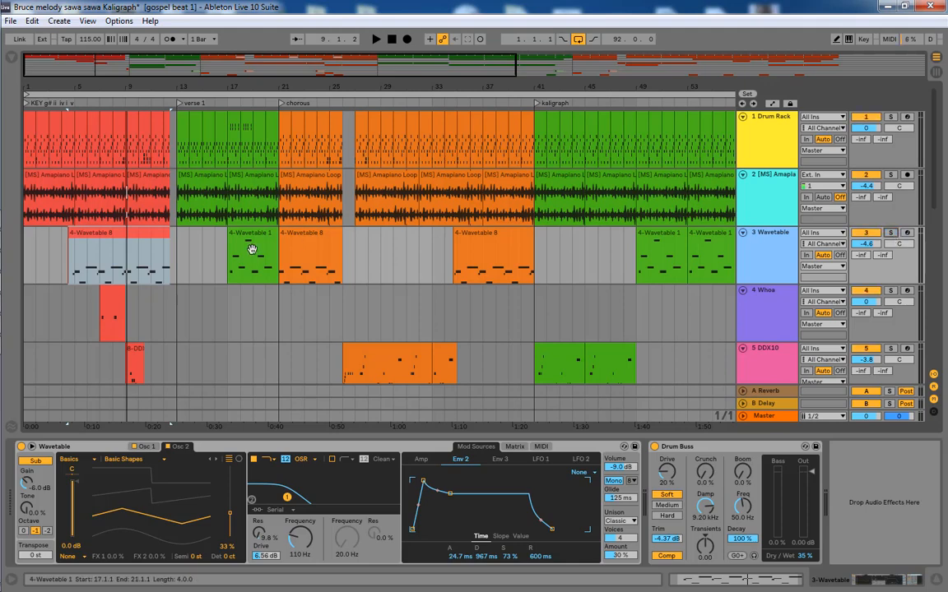
{"action": "left_click", "coordinate": [69, 263]}
{"action": "key", "text": "space"}
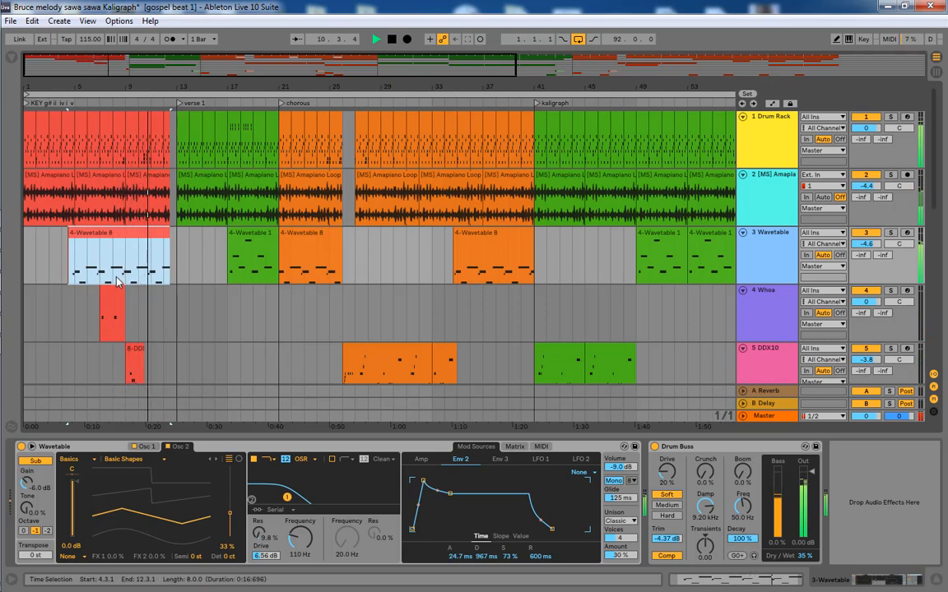
{"action": "left_click", "coordinate": [125, 245]}
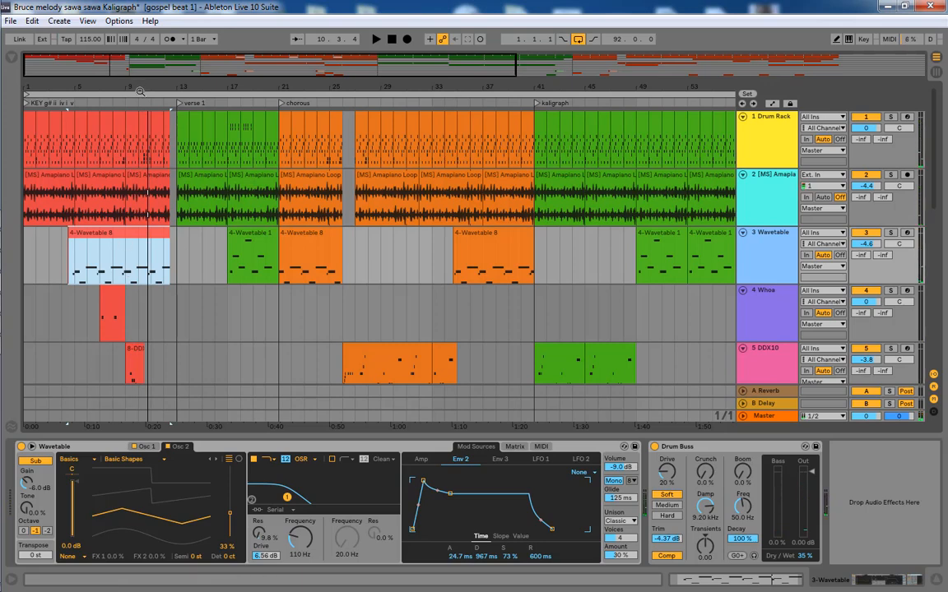
{"action": "left_click", "coordinate": [65, 234]}
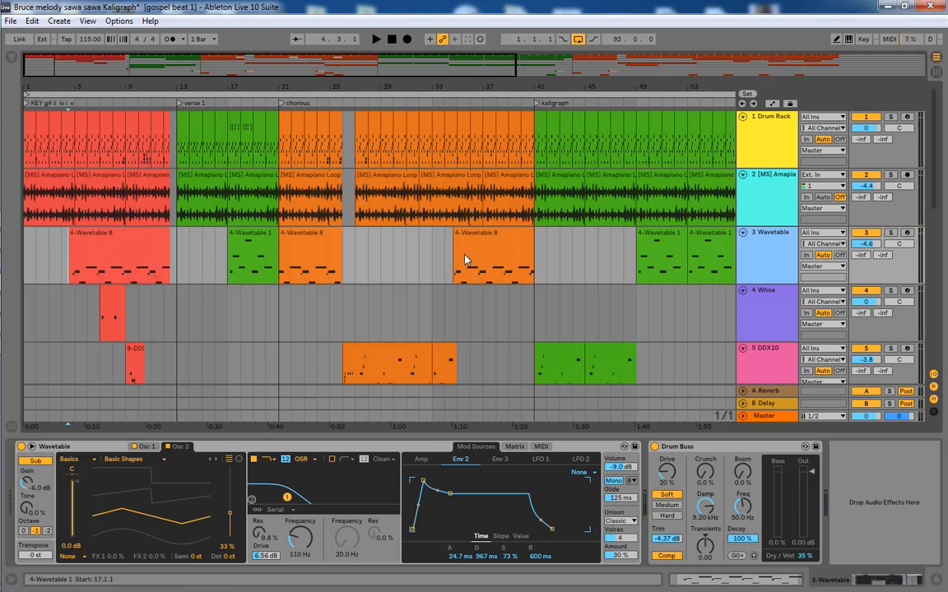
- Solo the Whoa track and play its vocal clip from bar 7
{"action": "left_click", "coordinate": [755, 294]}
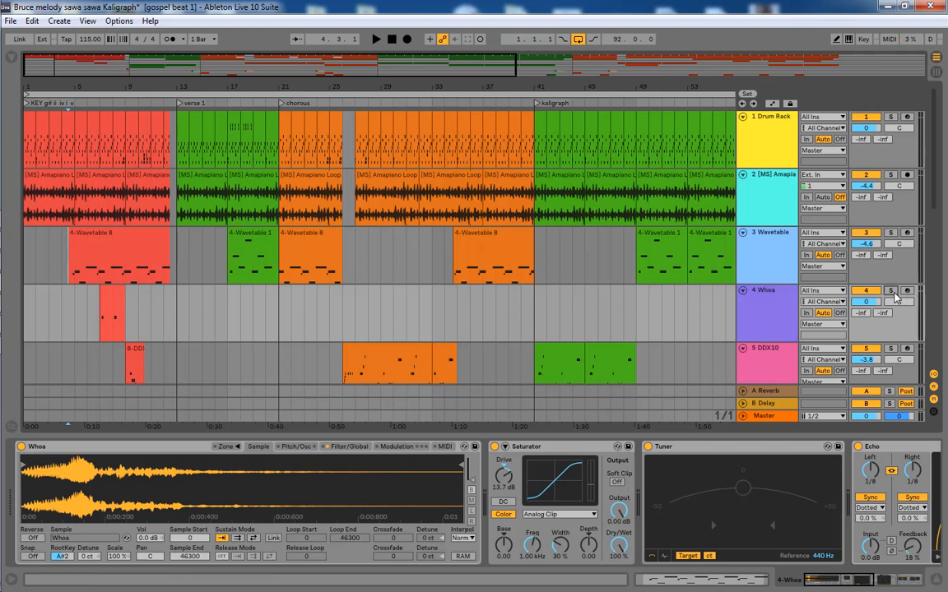
{"action": "left_click", "coordinate": [108, 295]}
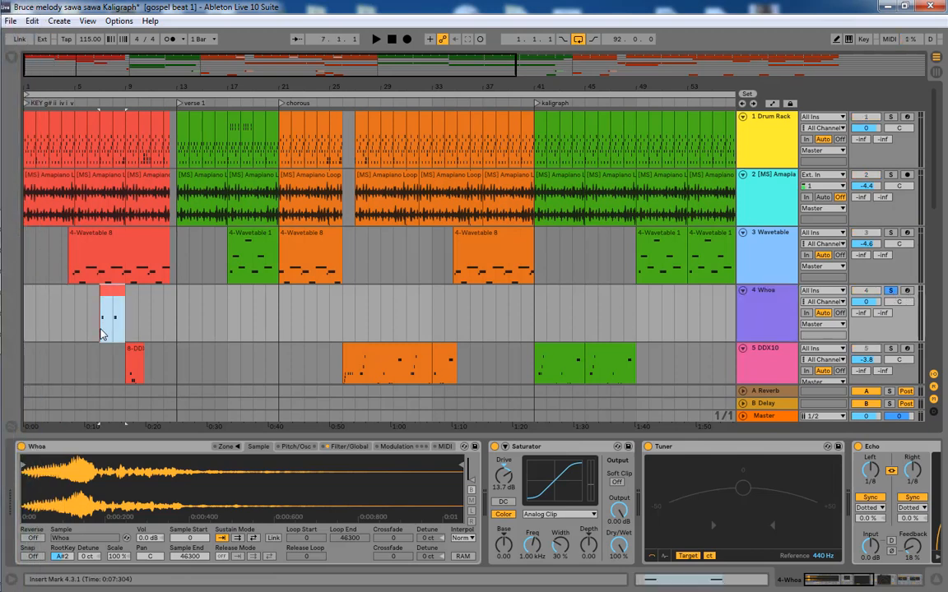
{"action": "left_click", "coordinate": [95, 330]}
{"action": "key", "text": "space"}
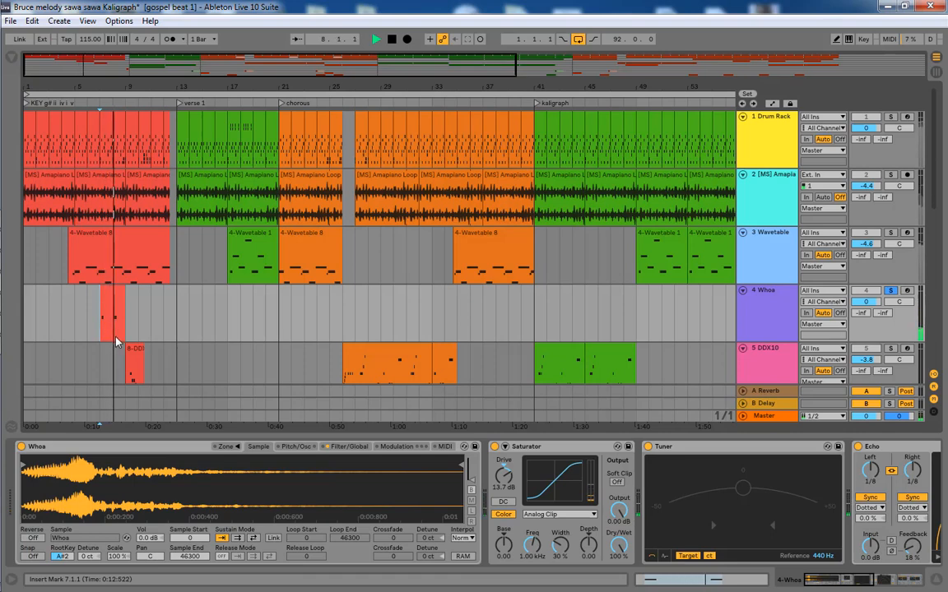
{"action": "key", "text": "space"}
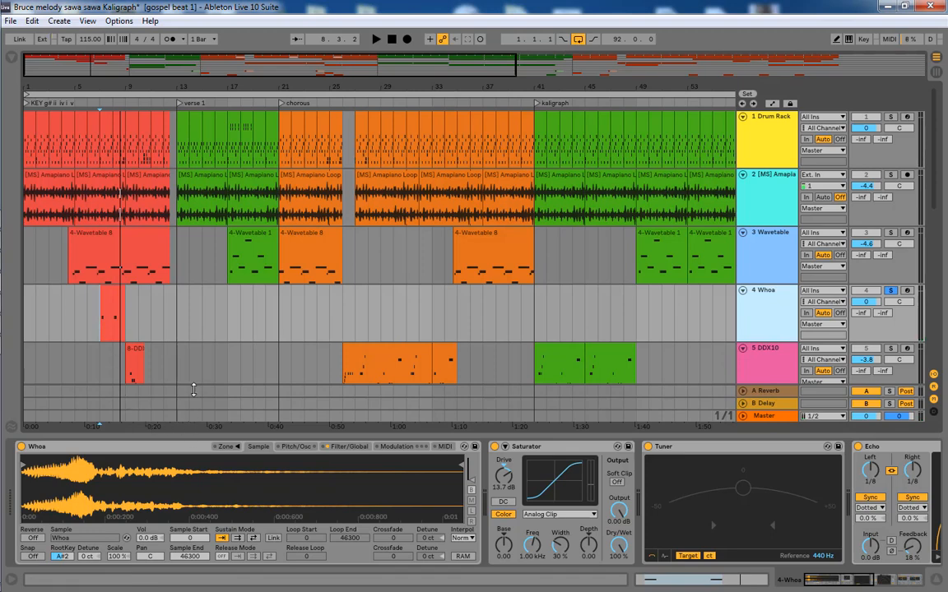
- Examine the Whoa sampler's root key and the notes in the Whoa clip, then return to the arrangement
{"action": "left_click", "coordinate": [256, 450]}
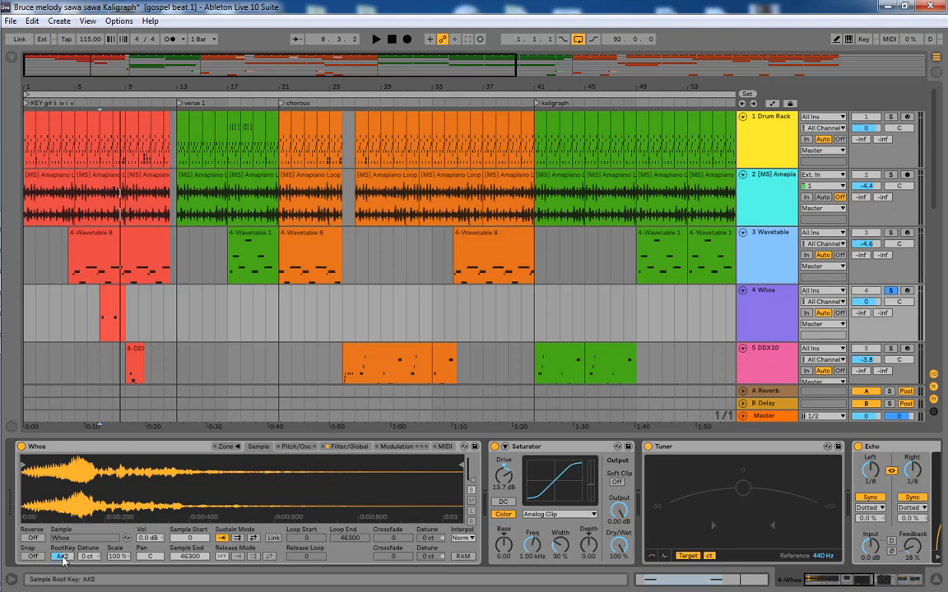
{"action": "double_click", "coordinate": [104, 313]}
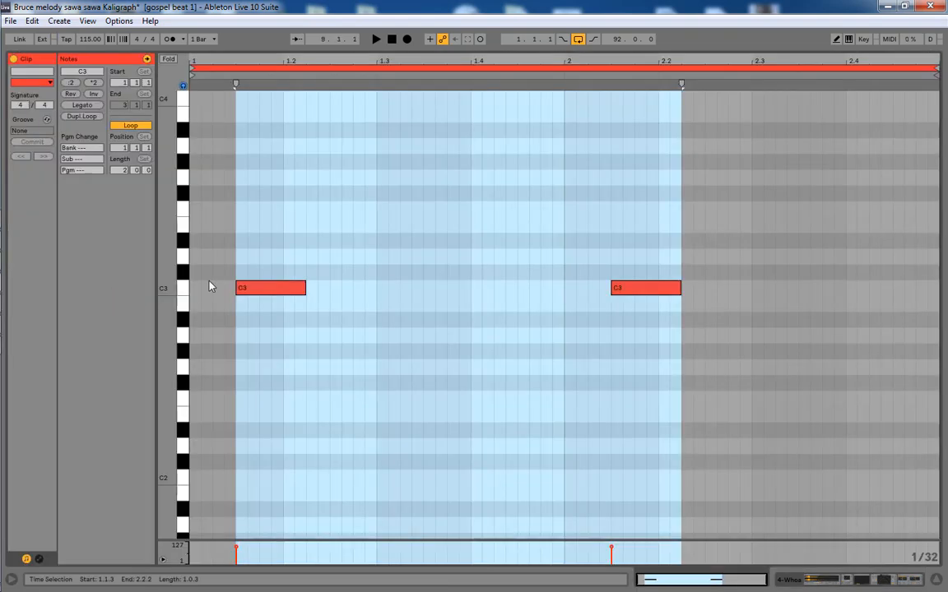
{"action": "left_click", "coordinate": [233, 306]}
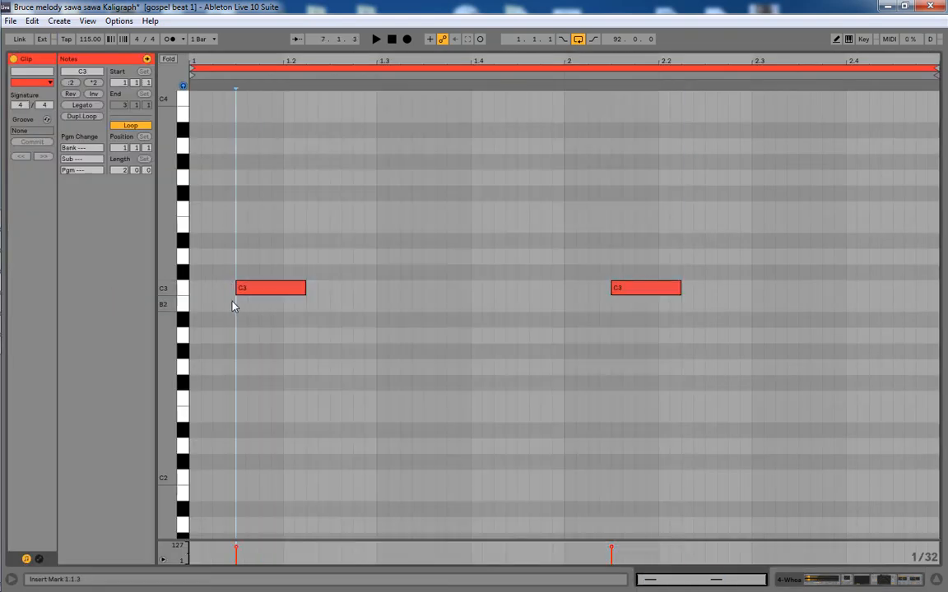
{"action": "left_click", "coordinate": [185, 294]}
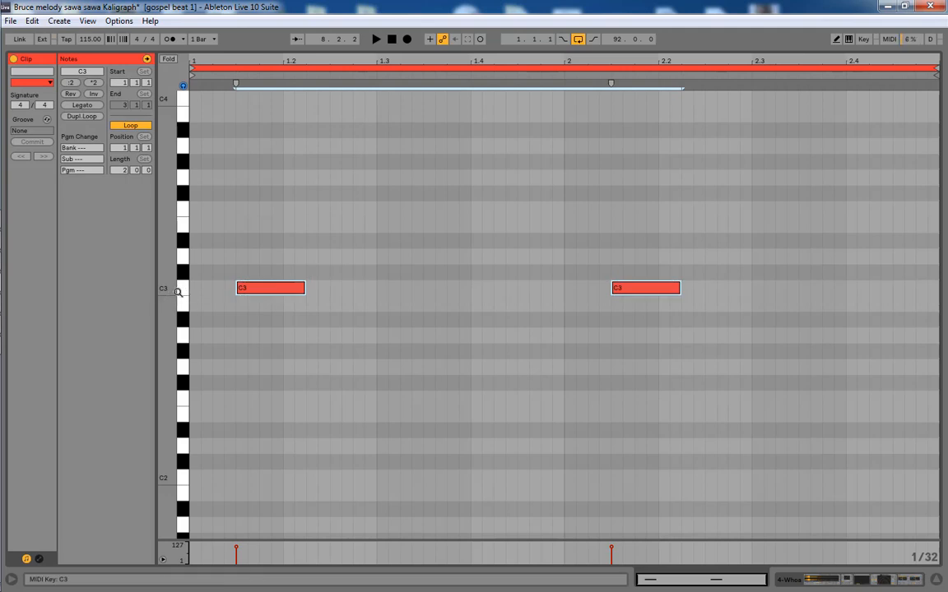
{"action": "left_click", "coordinate": [936, 580]}
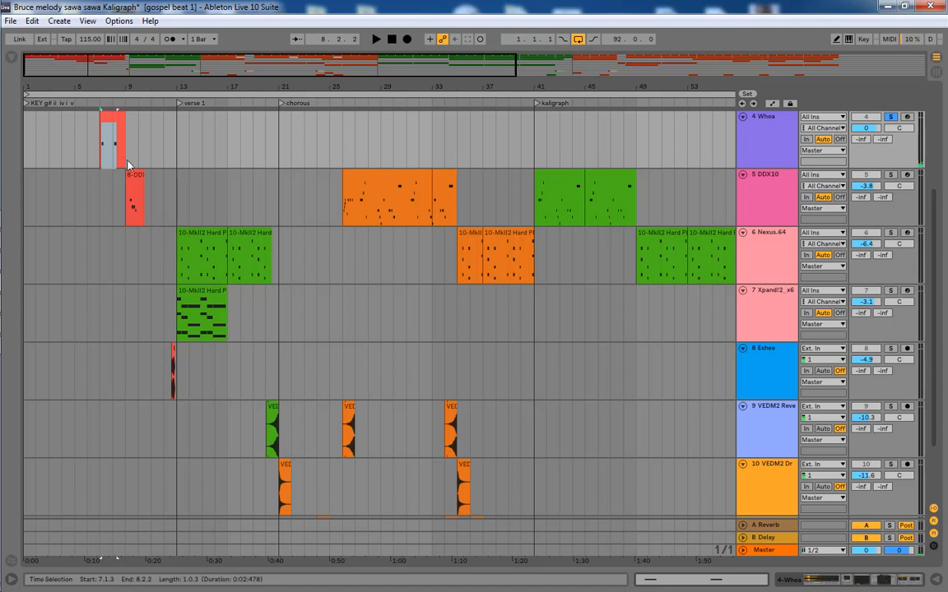
- Bring up the Whoa track's device chain and delete the Tuner
{"action": "double_click", "coordinate": [773, 147]}
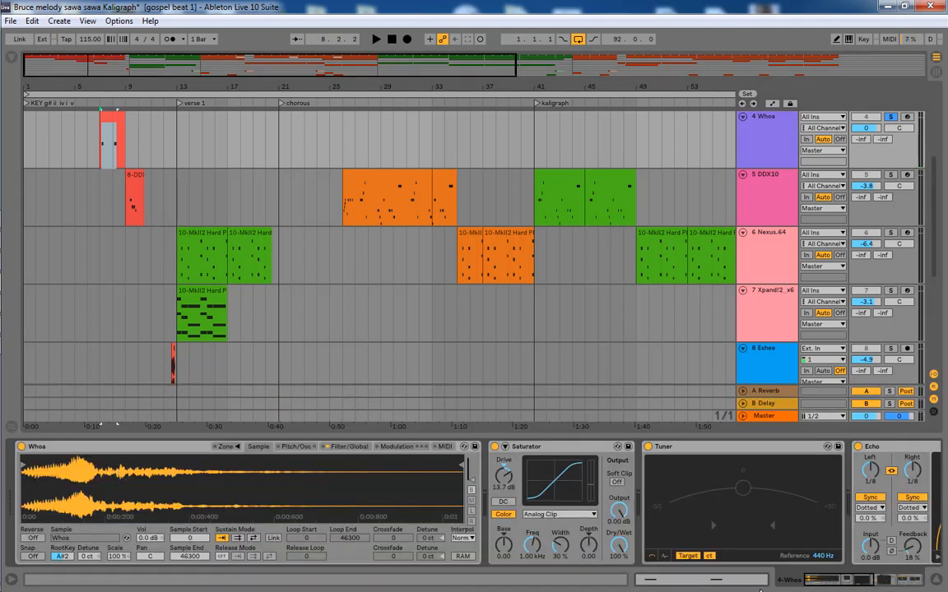
{"action": "left_click_drag", "start_coordinate": [833, 582], "coordinate": [855, 585]}
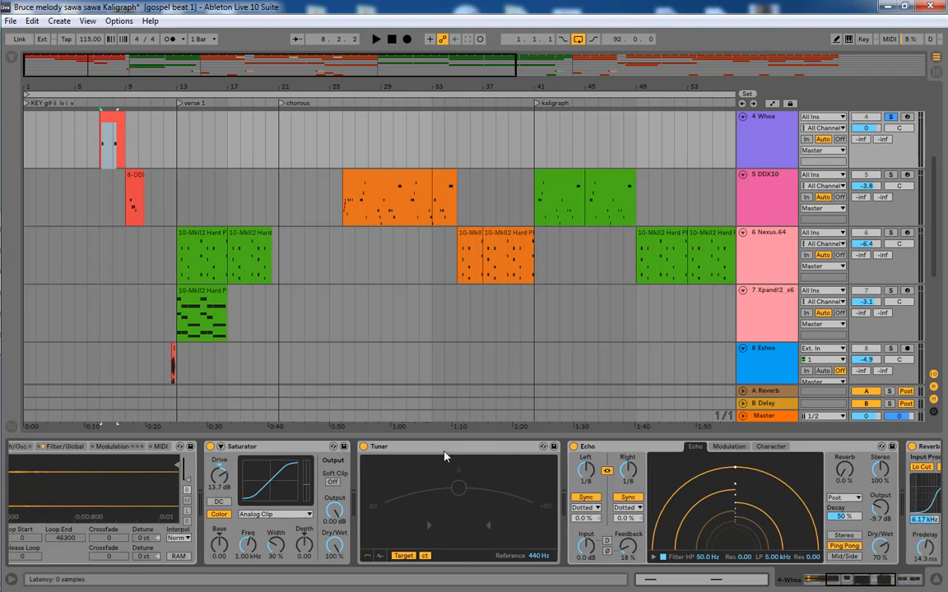
{"action": "left_click", "coordinate": [365, 449]}
{"action": "key", "text": "Delete"}
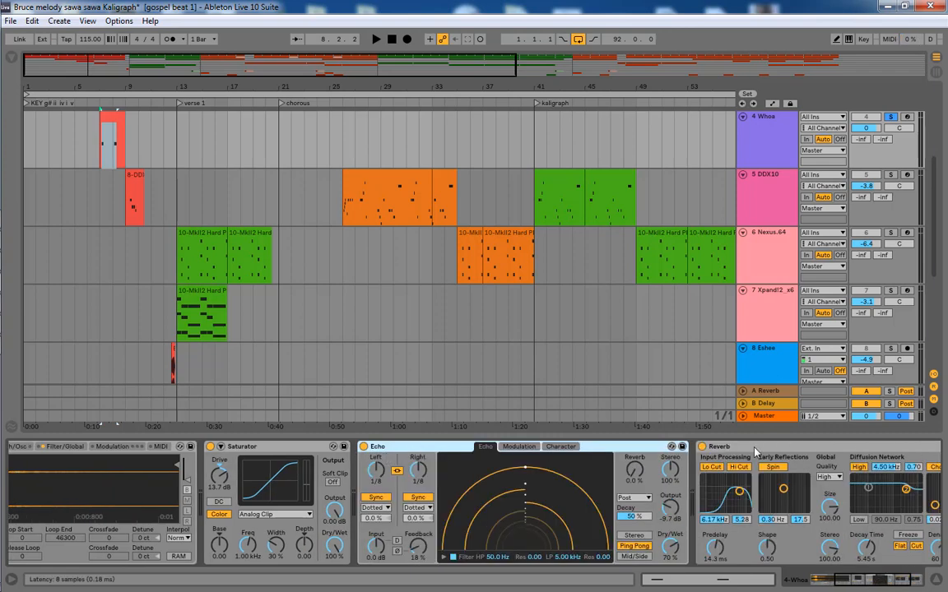
- Switch off Reverb, Echo and Saturator on the Whoa track and play the dry sample
{"action": "mouse_move", "coordinate": [889, 586]}
{"action": "left_mouse_down"}
{"action": "mouse_move", "coordinate": [921, 586]}
{"action": "mouse_move", "coordinate": [889, 585]}
{"action": "mouse_move", "coordinate": [902, 584]}
{"action": "left_mouse_up"}
{"action": "key", "text": "space"}
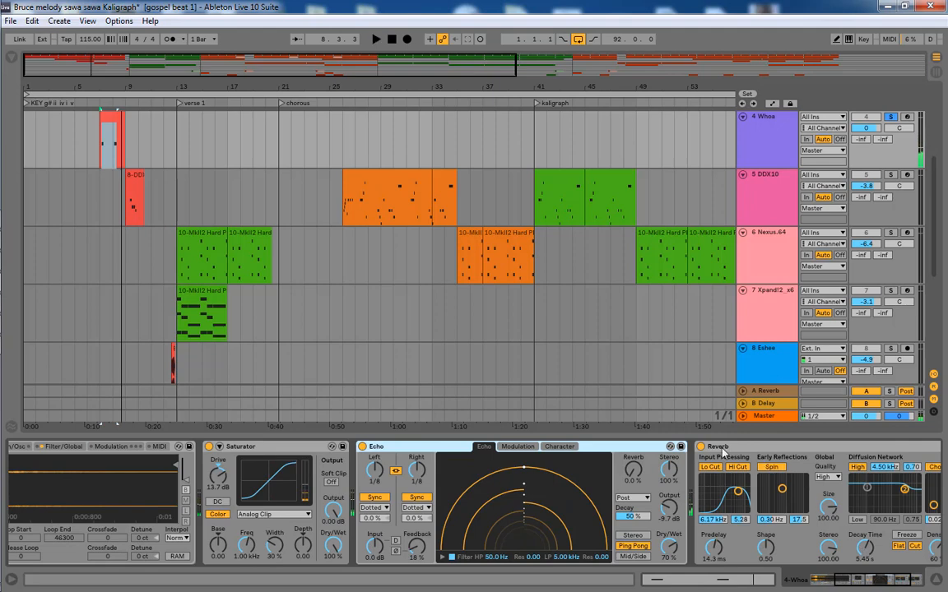
{"action": "left_click", "coordinate": [698, 451]}
{"action": "left_click", "coordinate": [699, 447]}
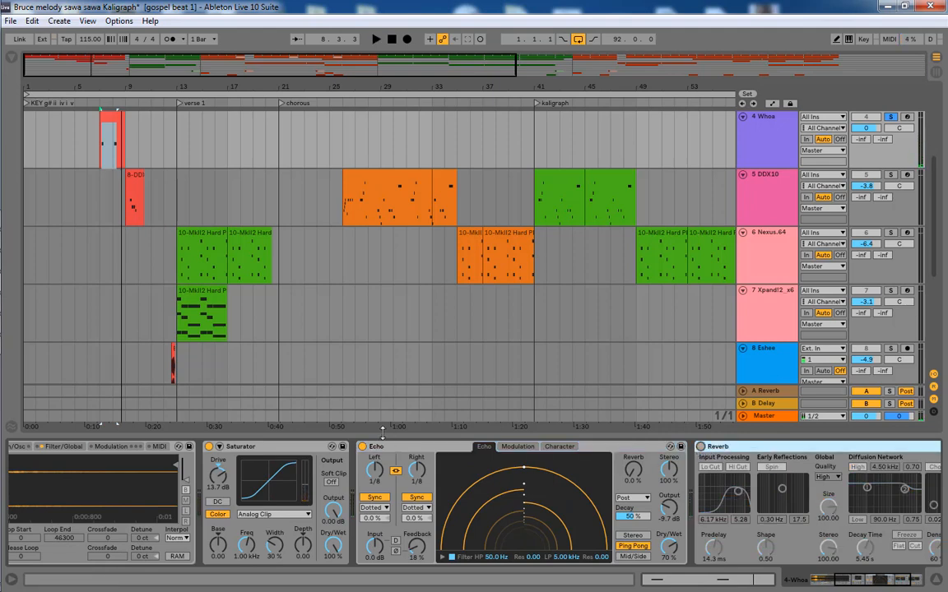
{"action": "left_click", "coordinate": [363, 447]}
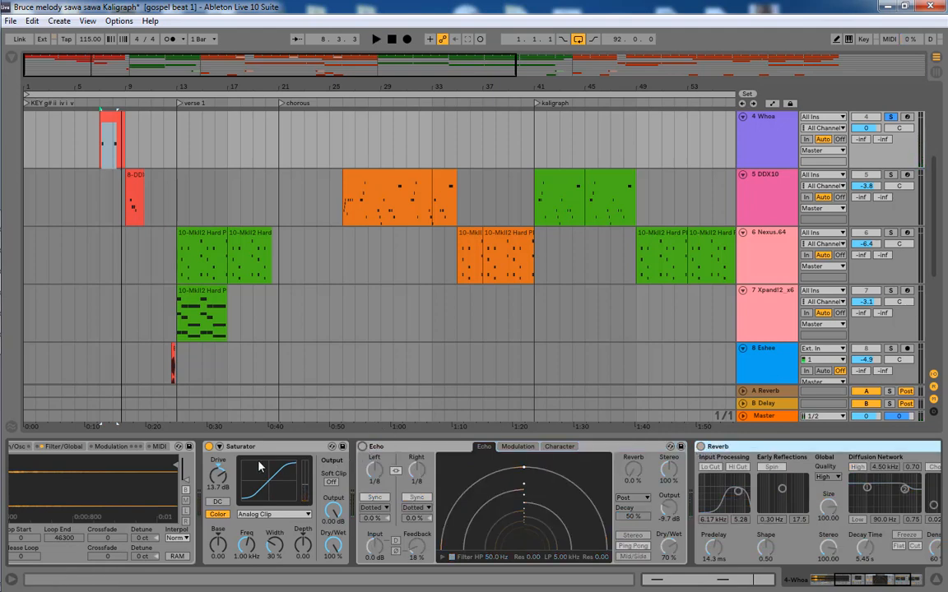
{"action": "left_click", "coordinate": [209, 447]}
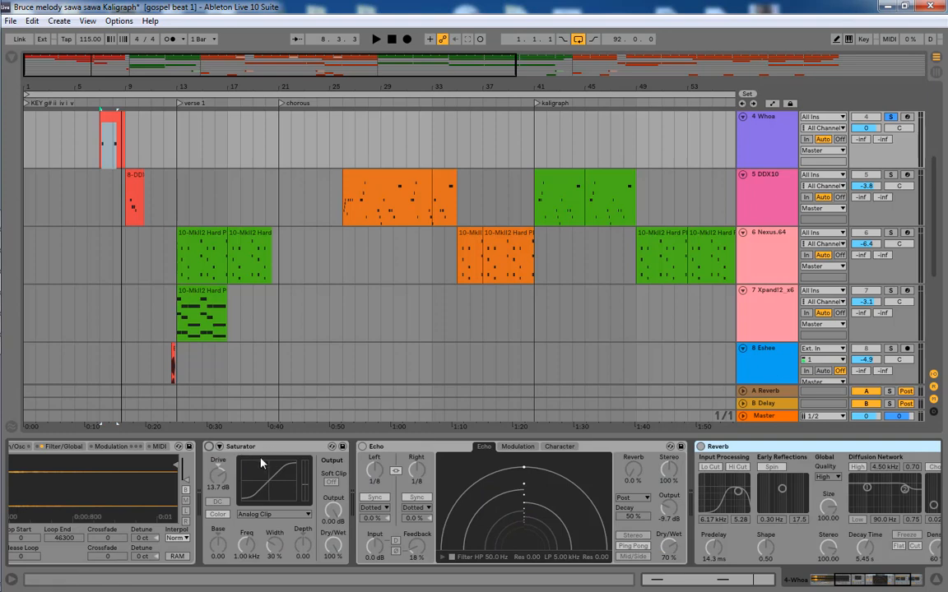
{"action": "key", "text": "space"}
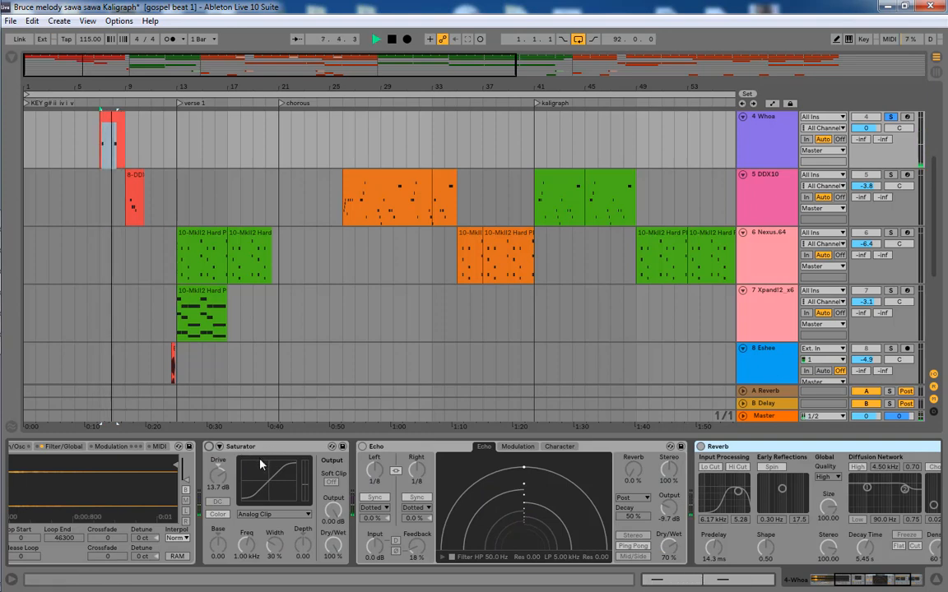
{"action": "key", "text": "space"}
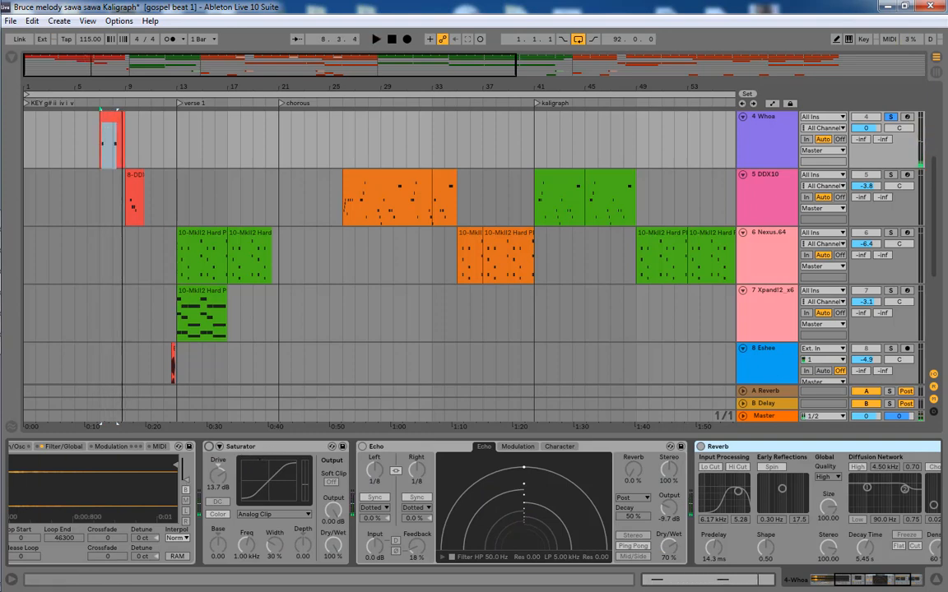
- Switch the Whoa track's Saturator back on and play the vocal through it
{"action": "left_click_drag", "start_coordinate": [902, 582], "coordinate": [829, 590]}
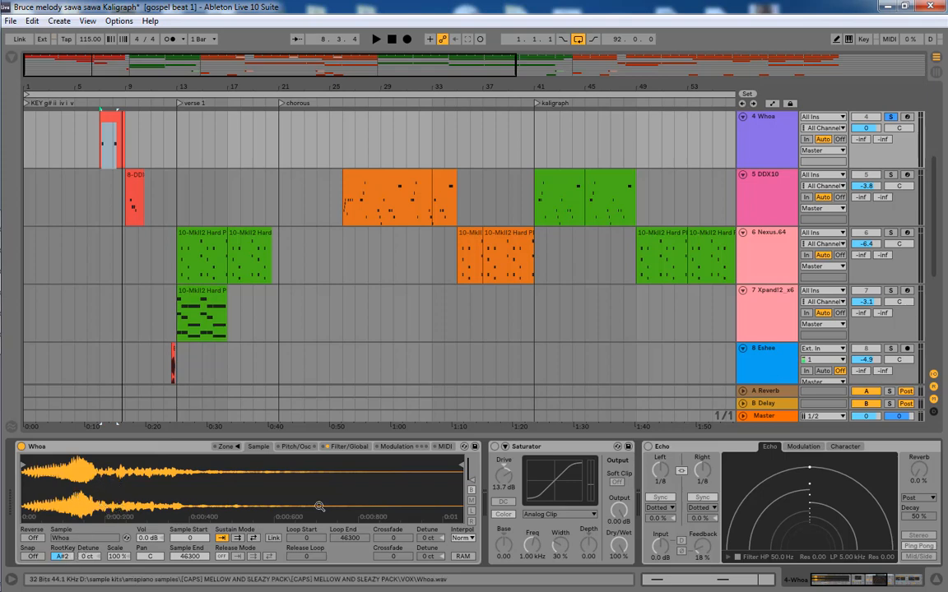
{"action": "left_click", "coordinate": [495, 447]}
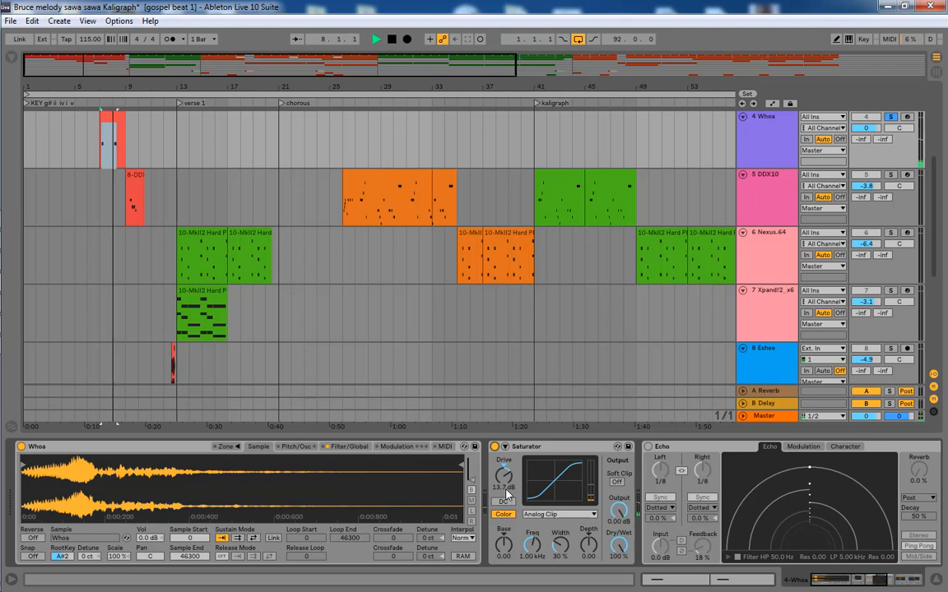
{"action": "key", "text": "space"}
- Switch Echo back on in the Whoa track's chain and play the vocal with saturation and delay
{"action": "left_click", "coordinate": [876, 583]}
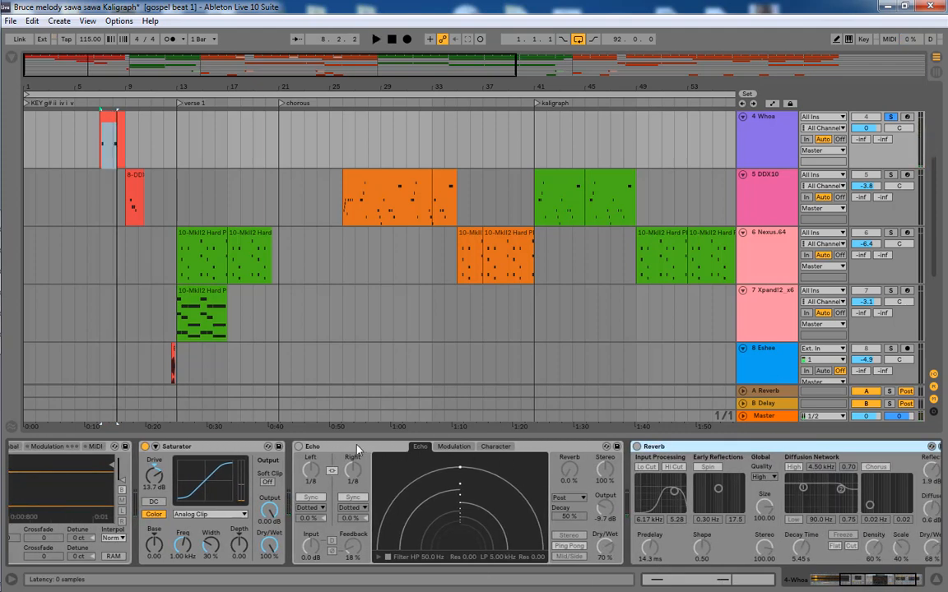
{"action": "left_click", "coordinate": [299, 446]}
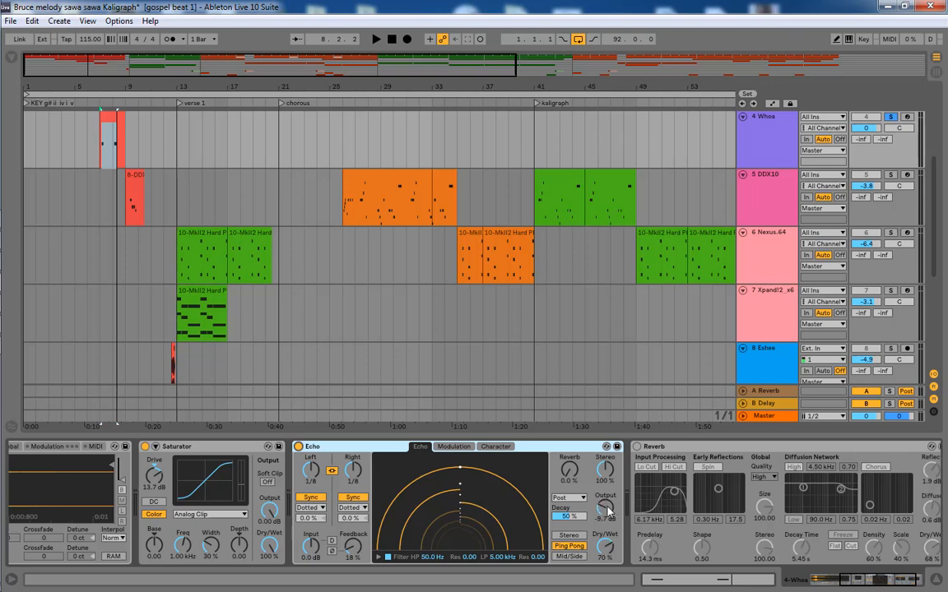
{"action": "key", "text": "space"}
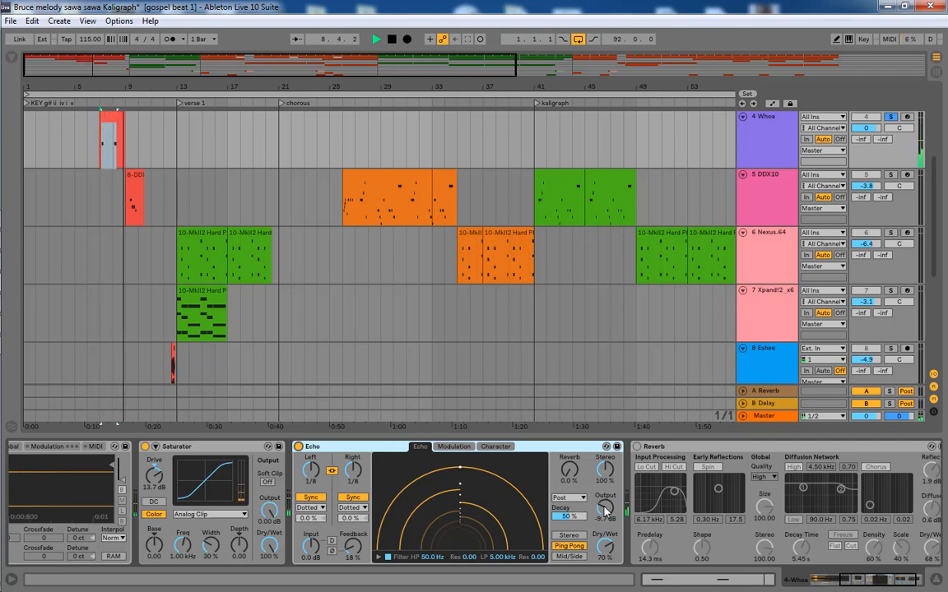
- Switch the Whoa track's Reverb back on and play the vocal through the full effect chain
{"action": "left_click", "coordinate": [872, 585]}
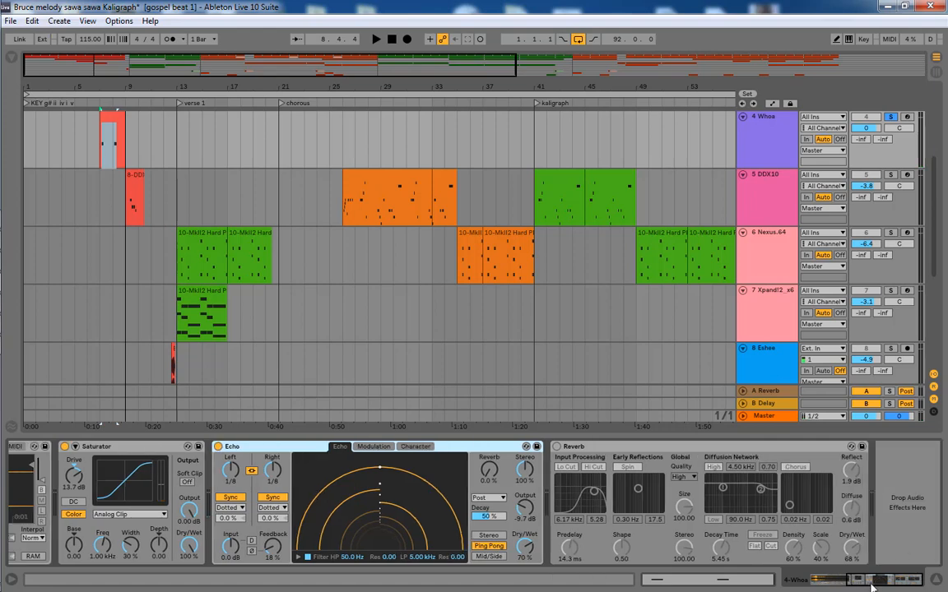
{"action": "left_click", "coordinate": [556, 447]}
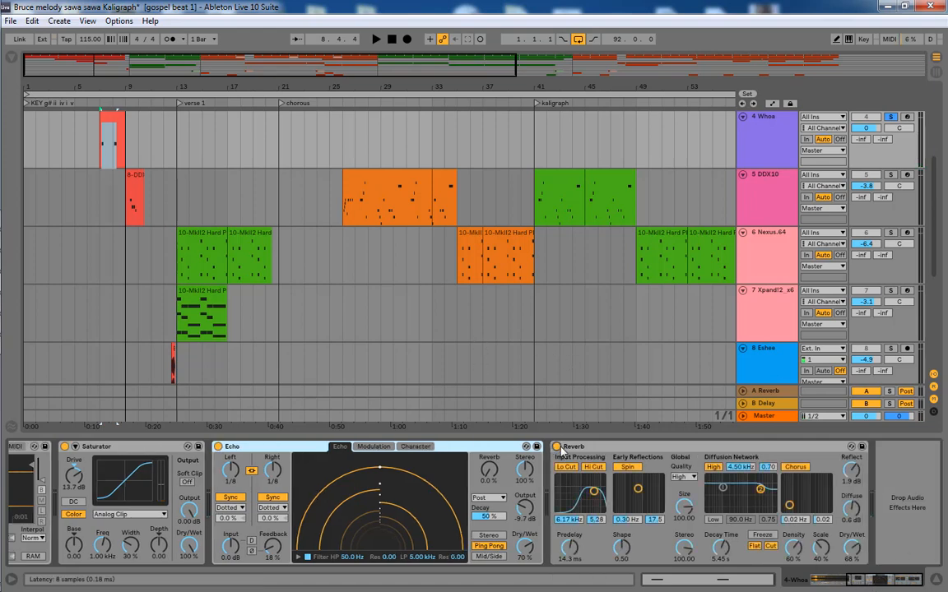
{"action": "key", "text": "space"}
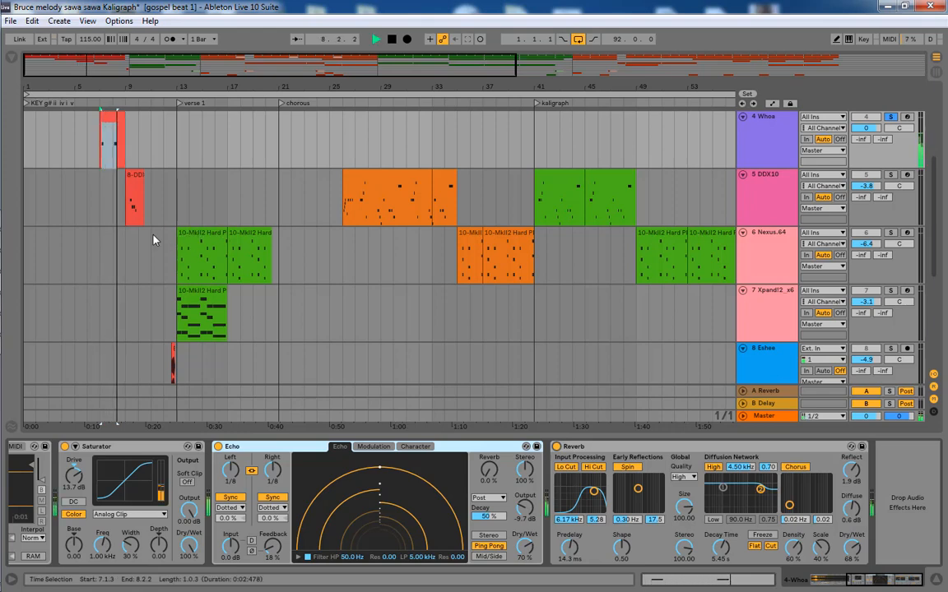
{"action": "key", "text": "space"}
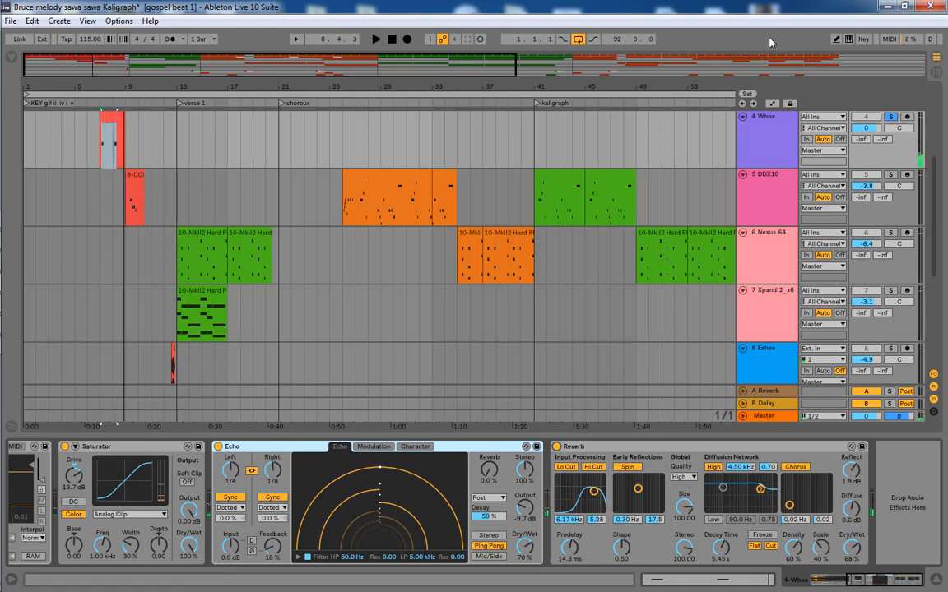
{"action": "left_click", "coordinate": [783, 127]}
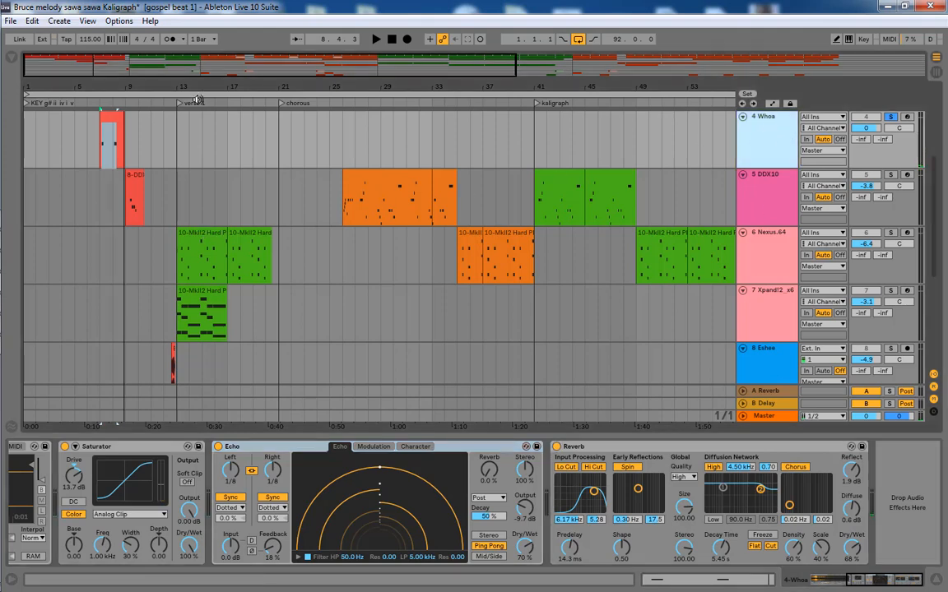
- Solo the DDX10 track instead of Whoa and open the notes of its first clip at bar 9
{"action": "left_click", "coordinate": [134, 202]}
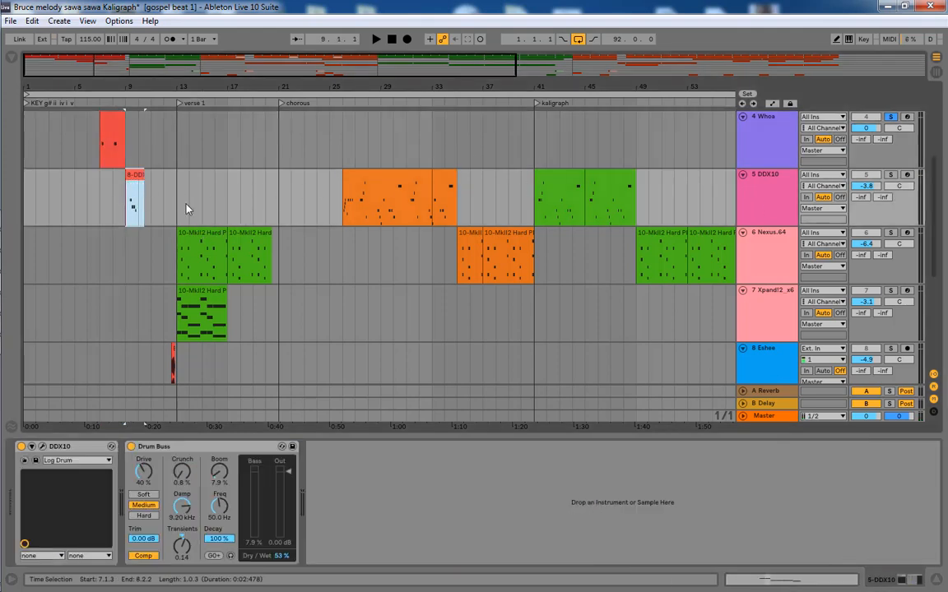
{"action": "left_click", "coordinate": [894, 175]}
{"action": "left_click", "coordinate": [893, 175]}
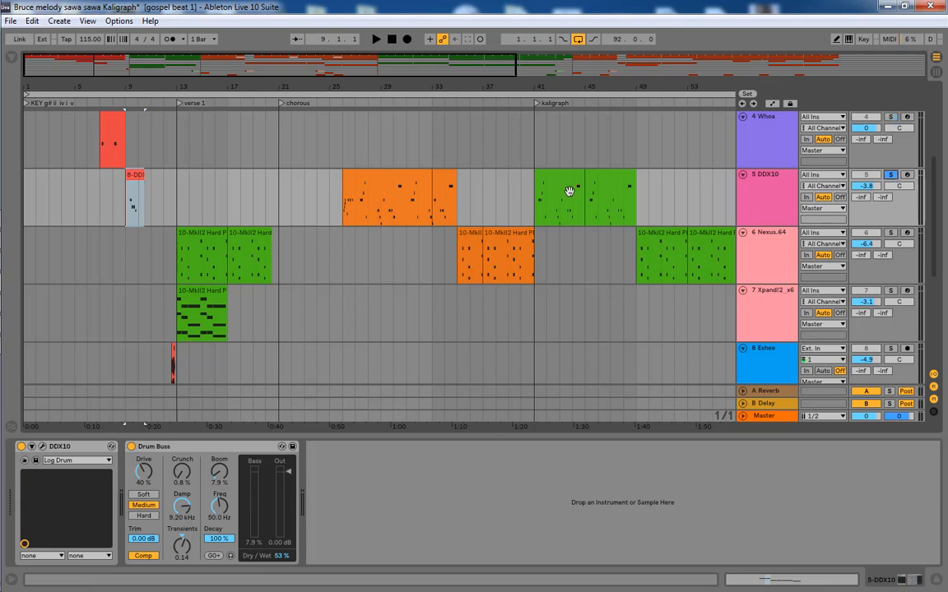
{"action": "double_click", "coordinate": [131, 204]}
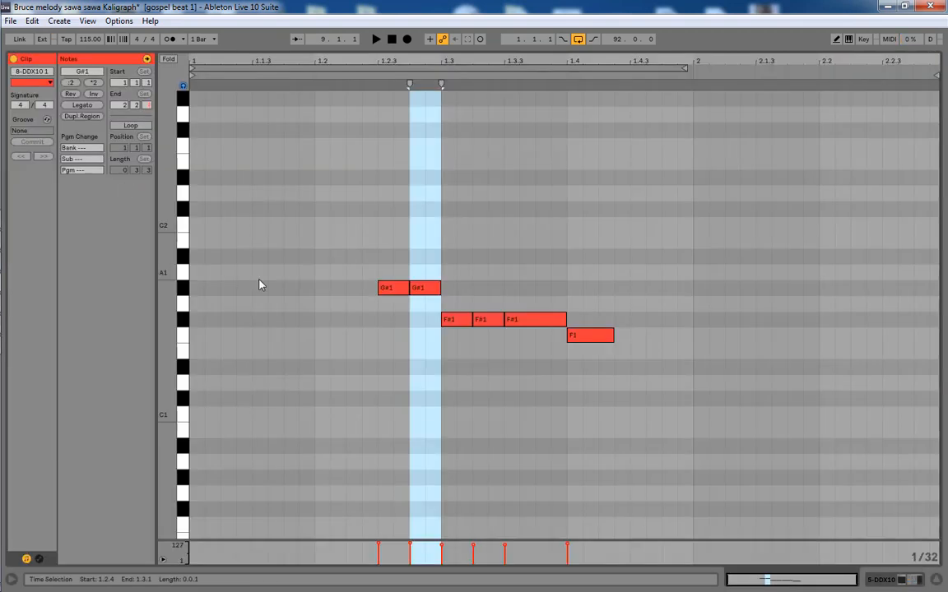
- Set the play start at 1.2.1 in the DDX10 clip's note editor and play the log drum pattern
{"action": "left_click", "coordinate": [345, 317]}
{"action": "left_click", "coordinate": [316, 321]}
{"action": "key", "text": "space"}
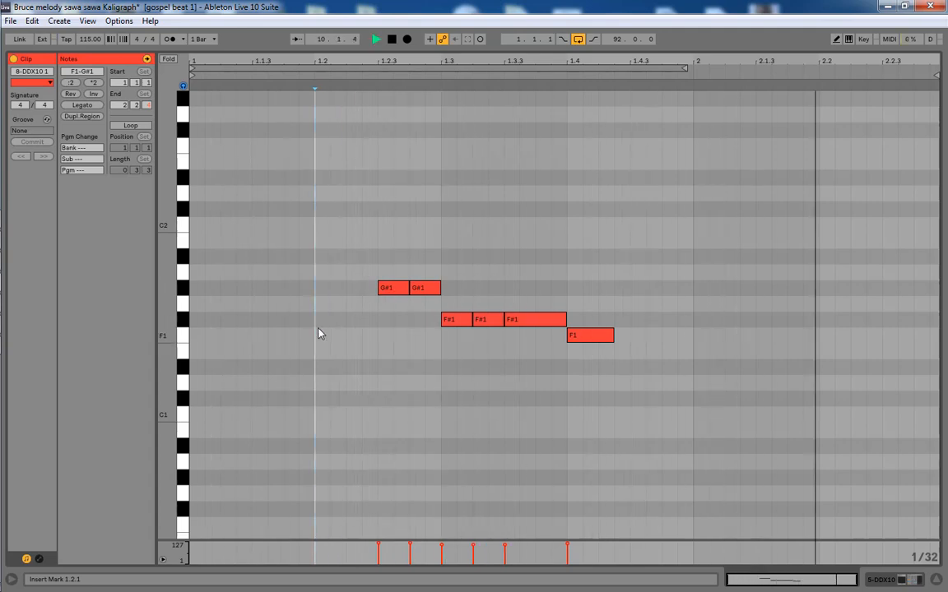
{"action": "key", "text": "space"}
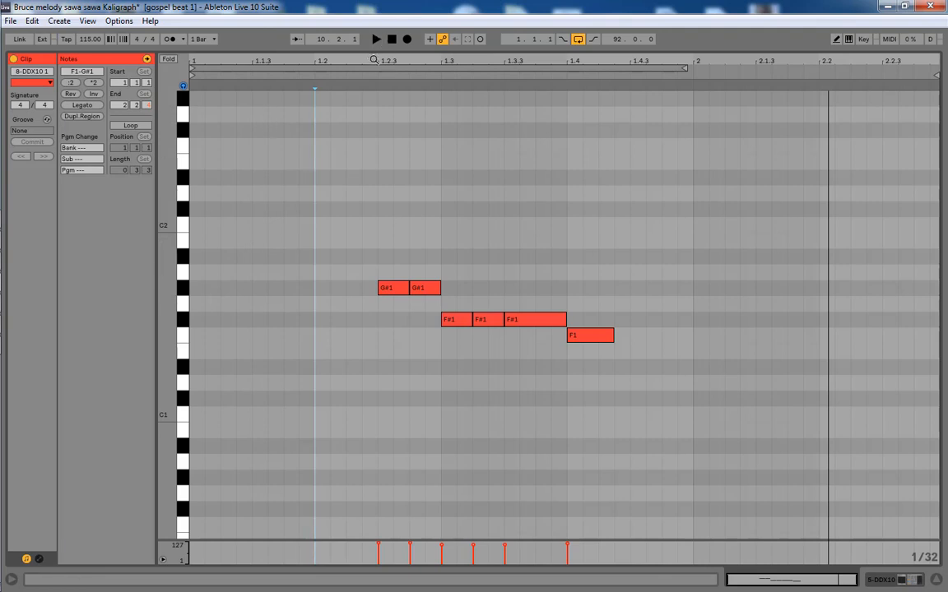
- Set the DDX10 clip's note editor to a fixed 1/16 grid and play the log drum pattern again
{"action": "left_click_drag", "start_coordinate": [337, 61], "coordinate": [383, 70]}
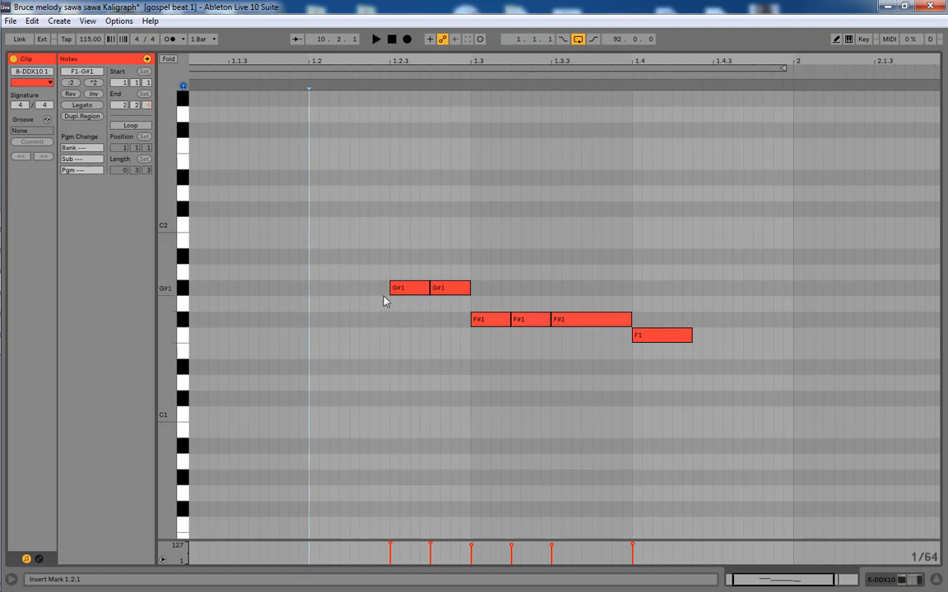
{"action": "left_click", "coordinate": [410, 292]}
{"action": "left_click", "coordinate": [448, 295]}
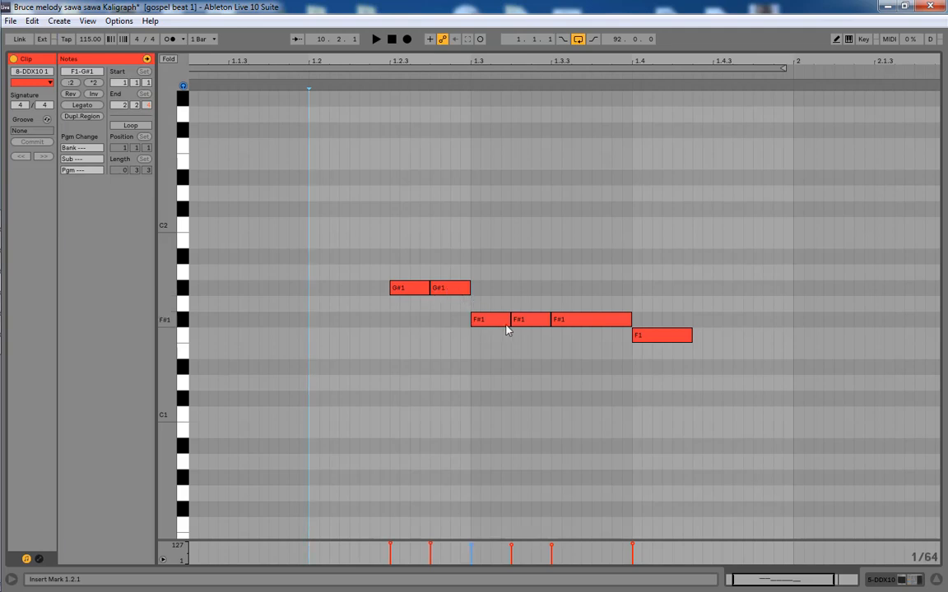
{"action": "left_click", "coordinate": [535, 345]}
{"action": "right_click", "coordinate": [815, 251]}
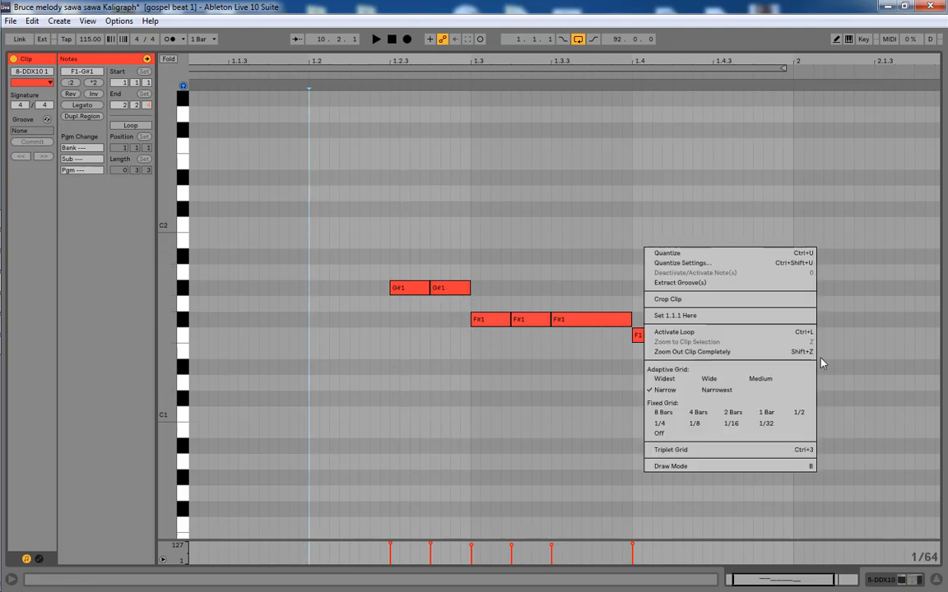
{"action": "left_click", "coordinate": [740, 428]}
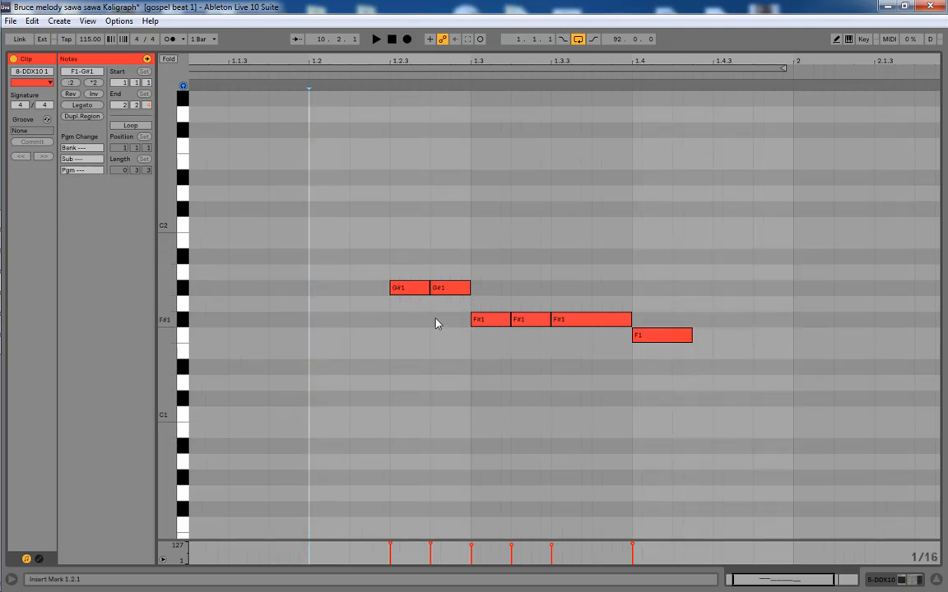
{"action": "key", "text": "space"}
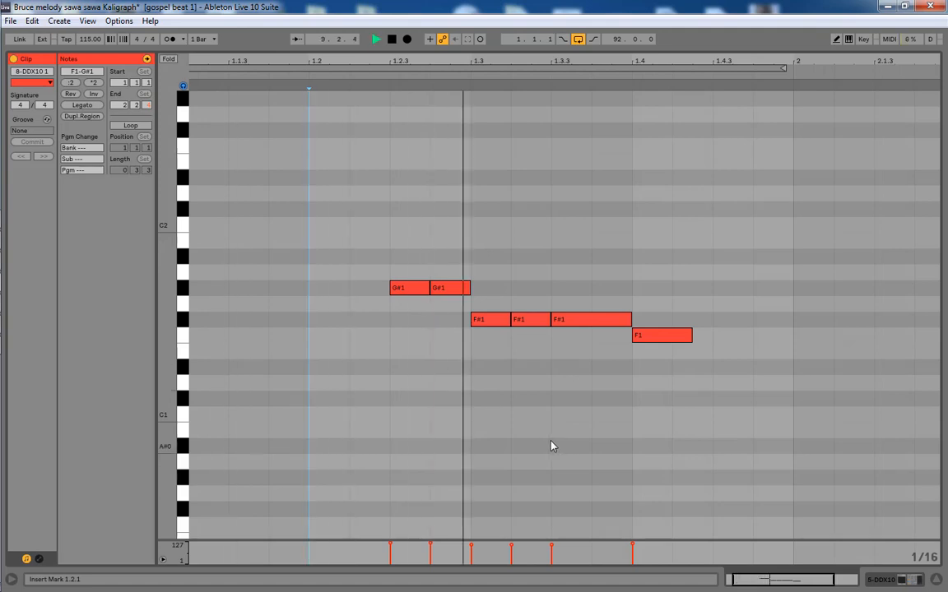
{"action": "key", "text": "space"}
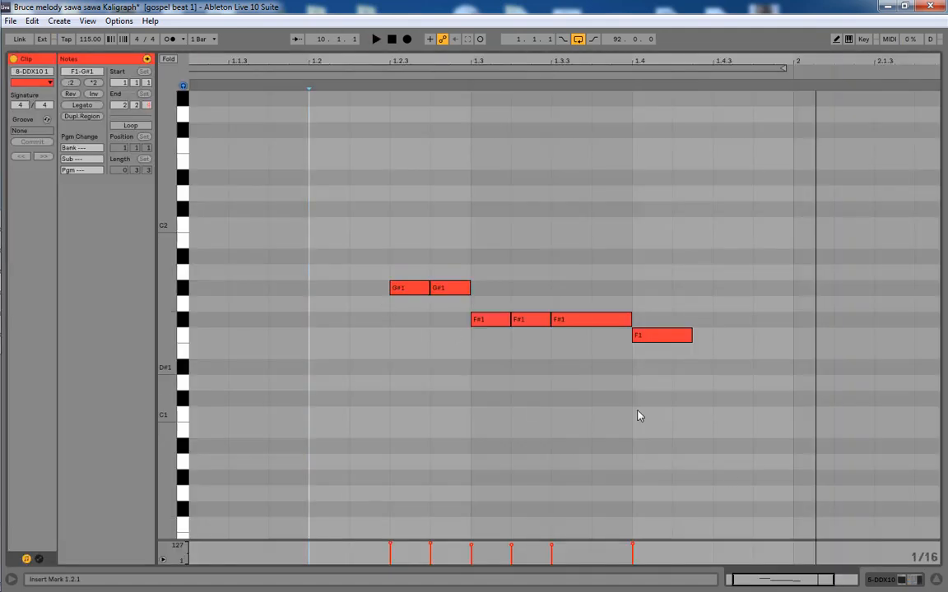
- Return to the arrangement, show the DDX10 track's devices and open the DDX10 synthesizer's plug-in window
{"action": "left_click", "coordinate": [936, 580]}
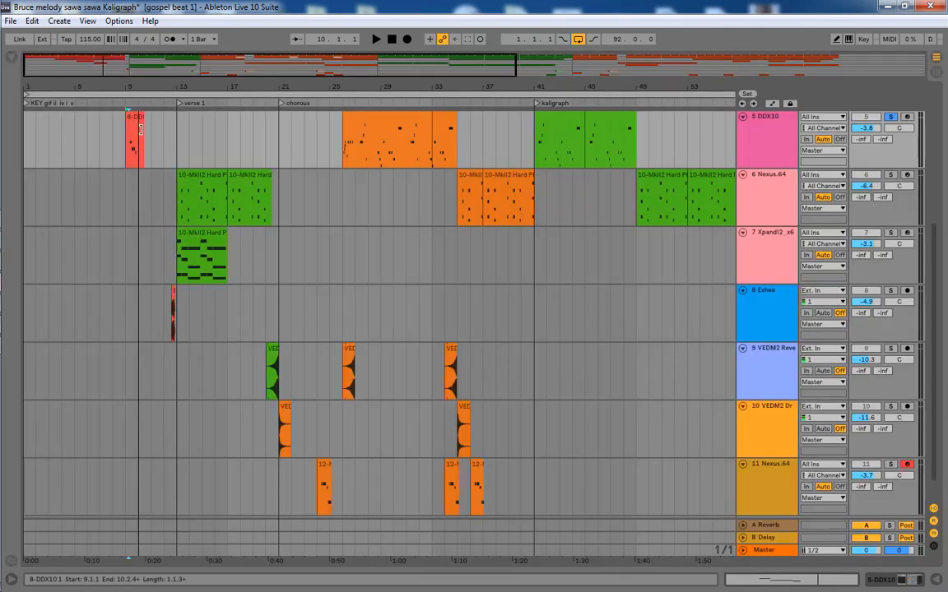
{"action": "left_click", "coordinate": [769, 146]}
{"action": "double_click", "coordinate": [770, 145]}
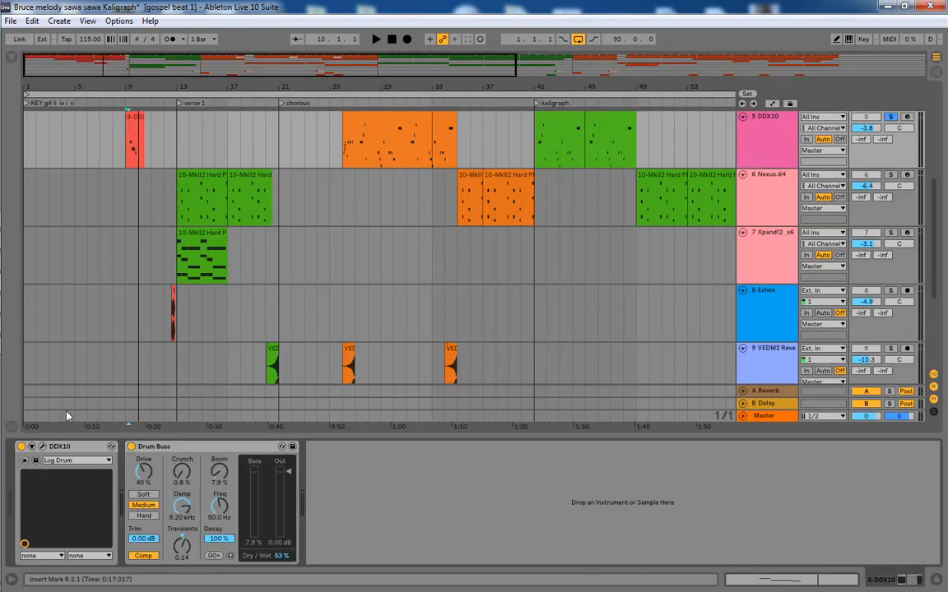
{"action": "left_click", "coordinate": [42, 447]}
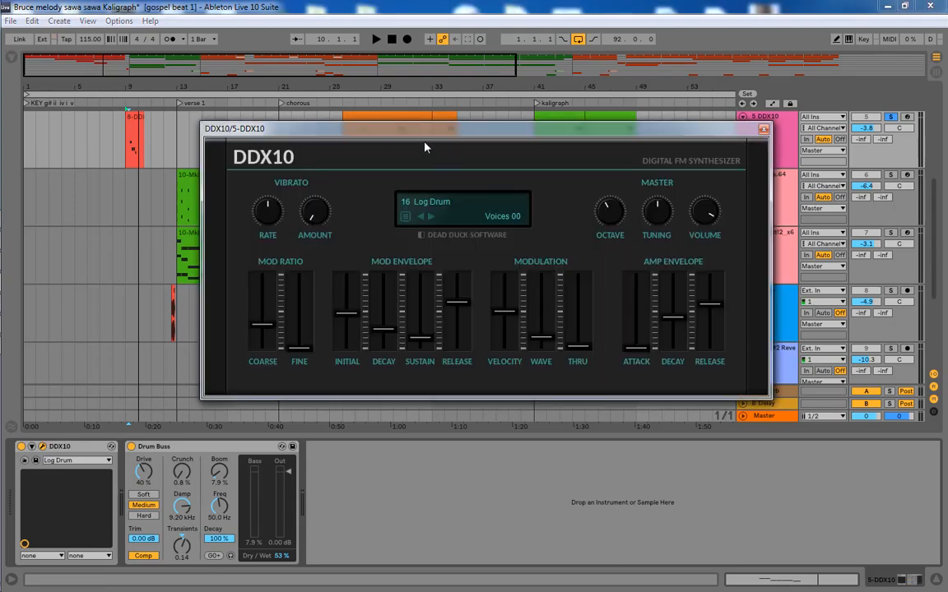
{"action": "left_click_drag", "start_coordinate": [425, 147], "coordinate": [459, 164]}
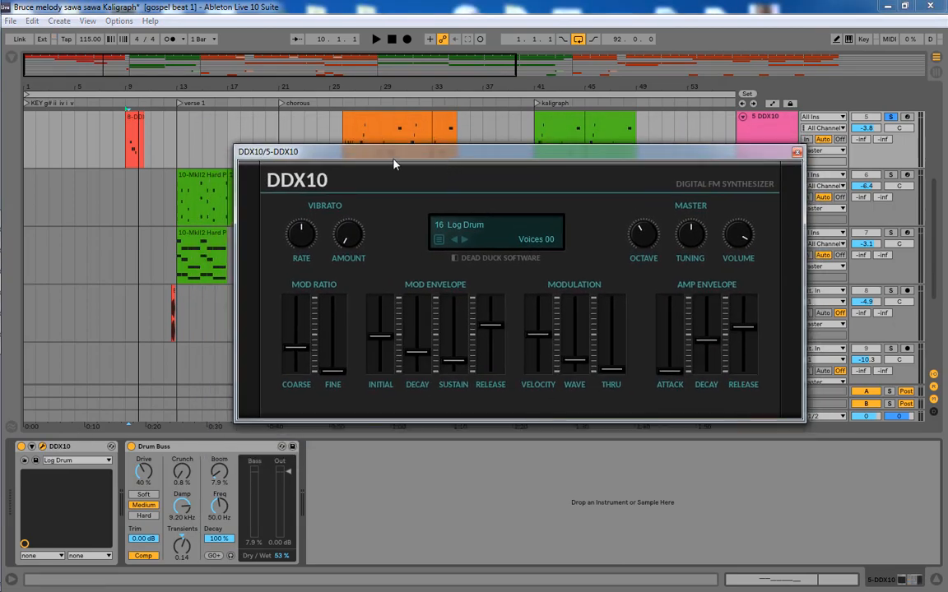
{"action": "left_click_drag", "start_coordinate": [393, 164], "coordinate": [389, 150]}
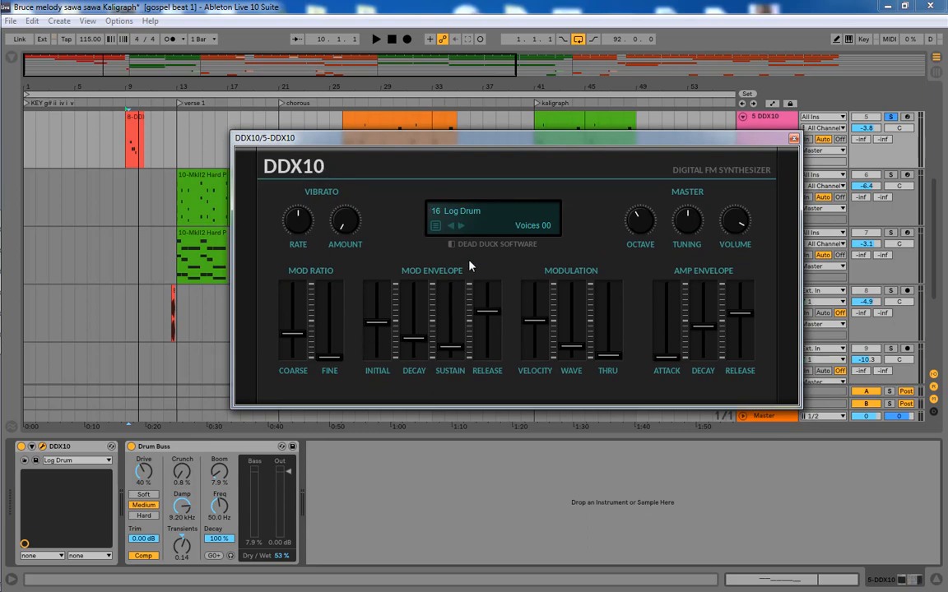
- Locate the Log Drum preset in the DDX10 preset list without loading another one and close the plug-in window
{"action": "double_click", "coordinate": [472, 217]}
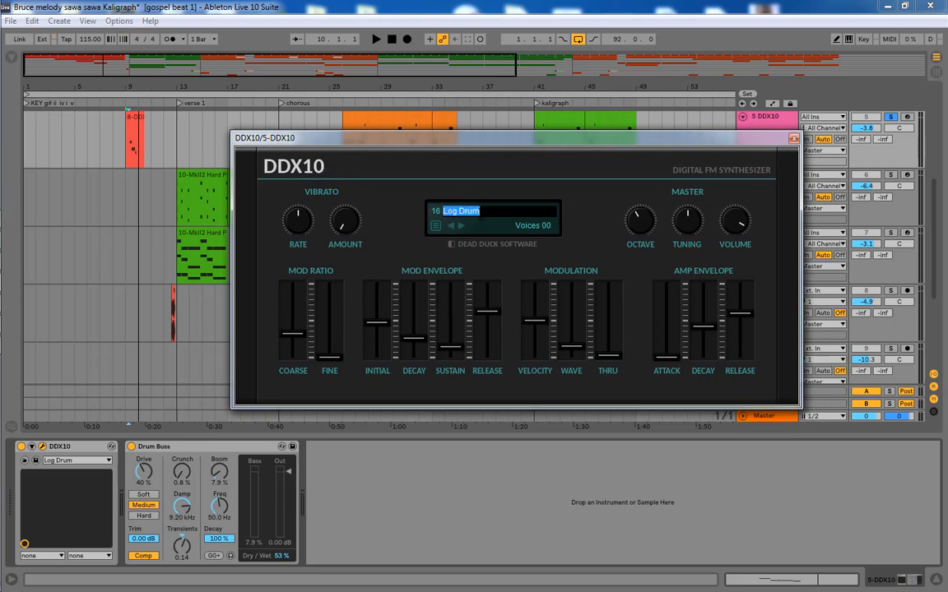
{"action": "left_click", "coordinate": [435, 225]}
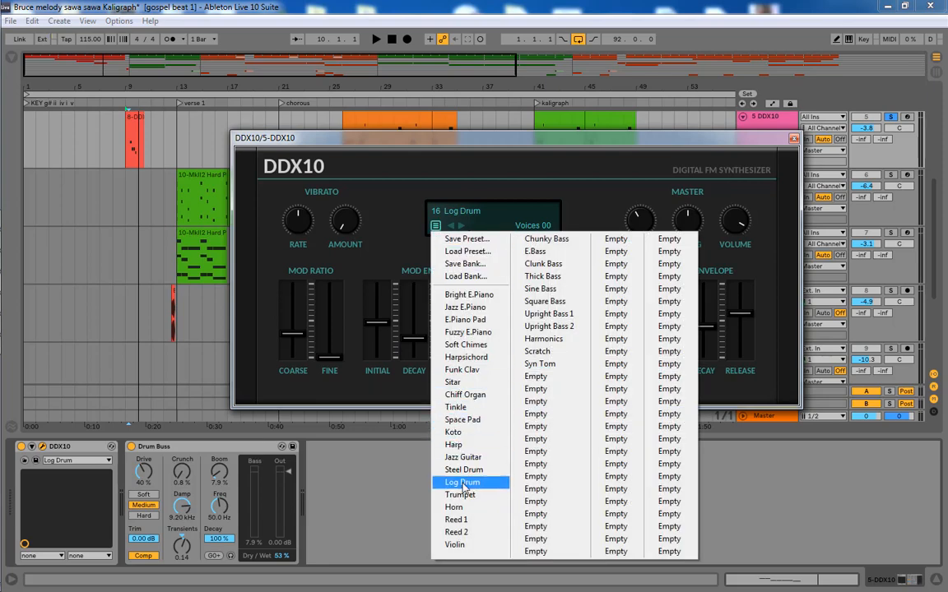
{"action": "left_click", "coordinate": [406, 158]}
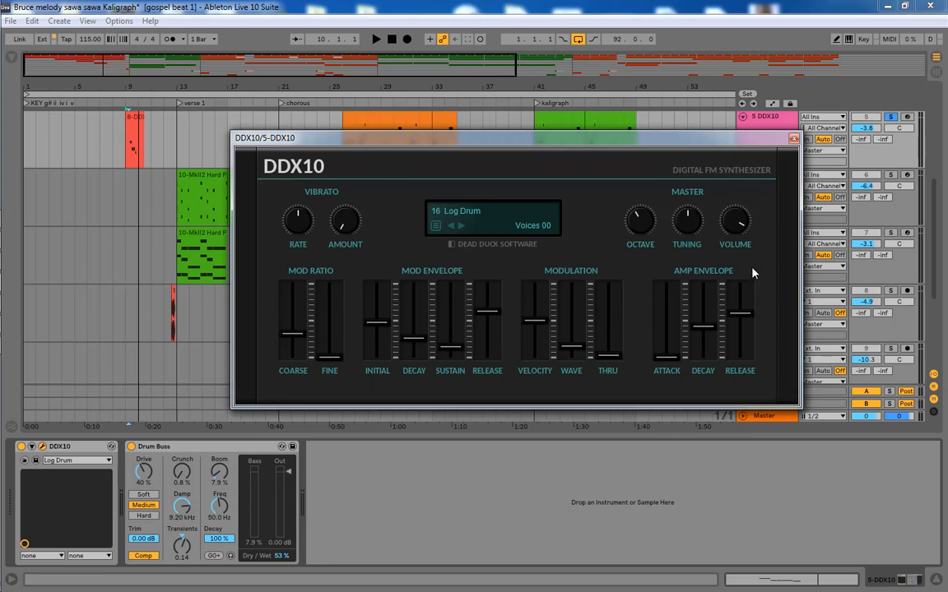
{"action": "left_click", "coordinate": [794, 139]}
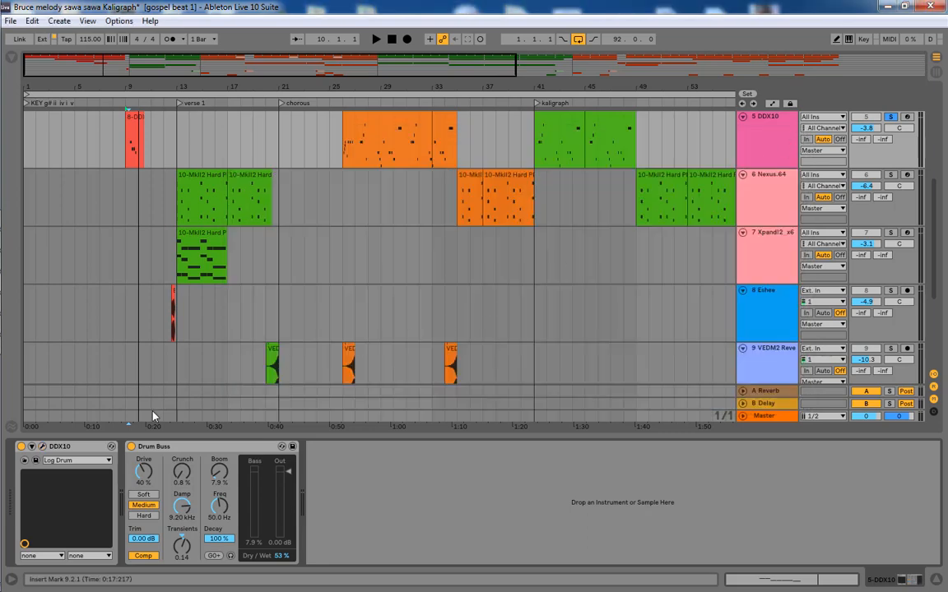
- Bypass Drum Buss on the DDX10 track and play the log drum without it
{"action": "left_click", "coordinate": [39, 467]}
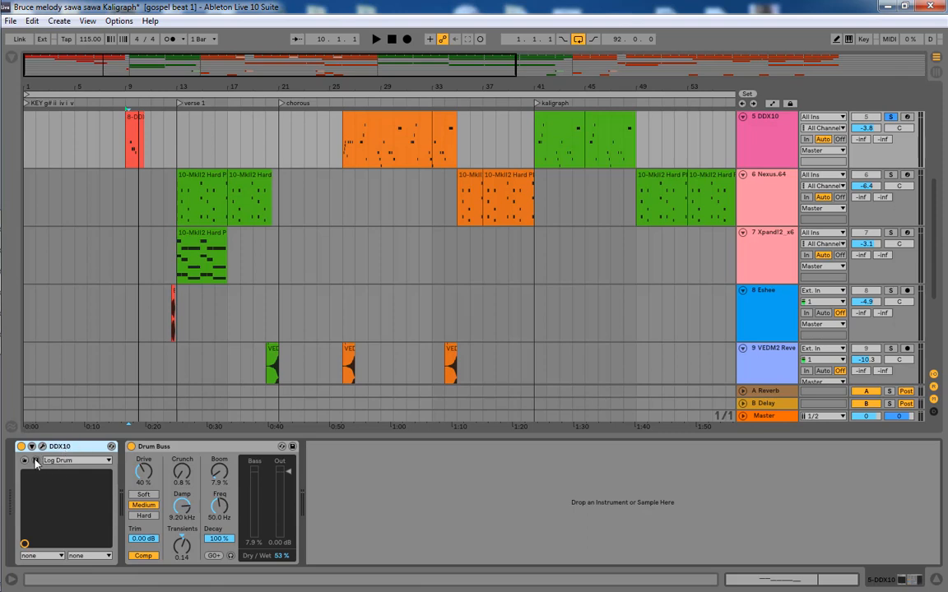
{"action": "left_click", "coordinate": [151, 451]}
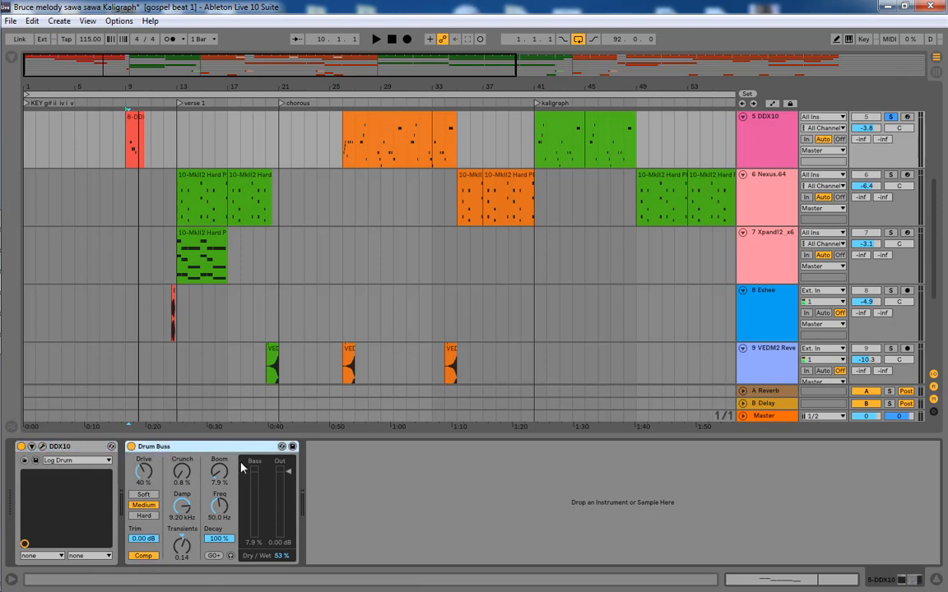
{"action": "key", "text": "space"}
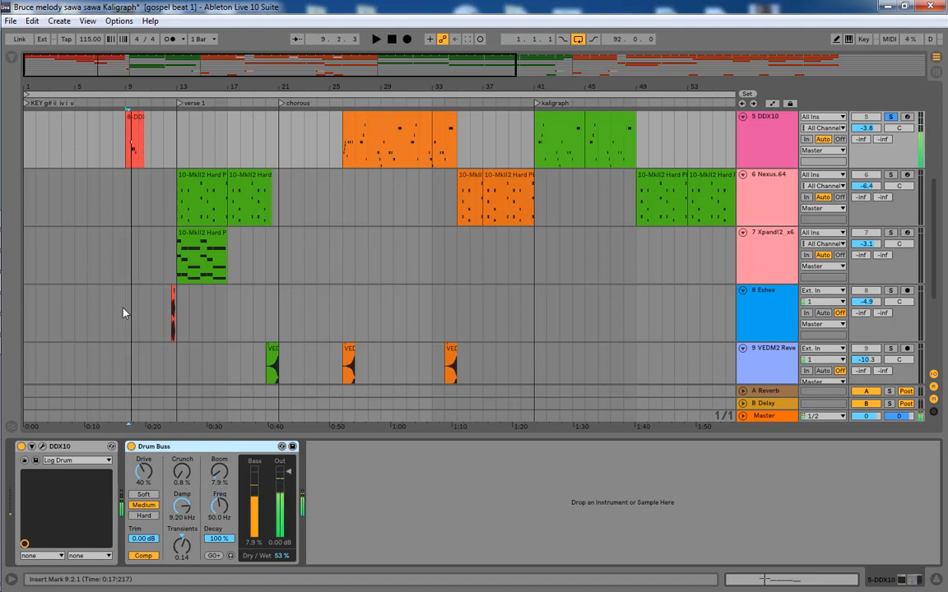
{"action": "left_click", "coordinate": [131, 447]}
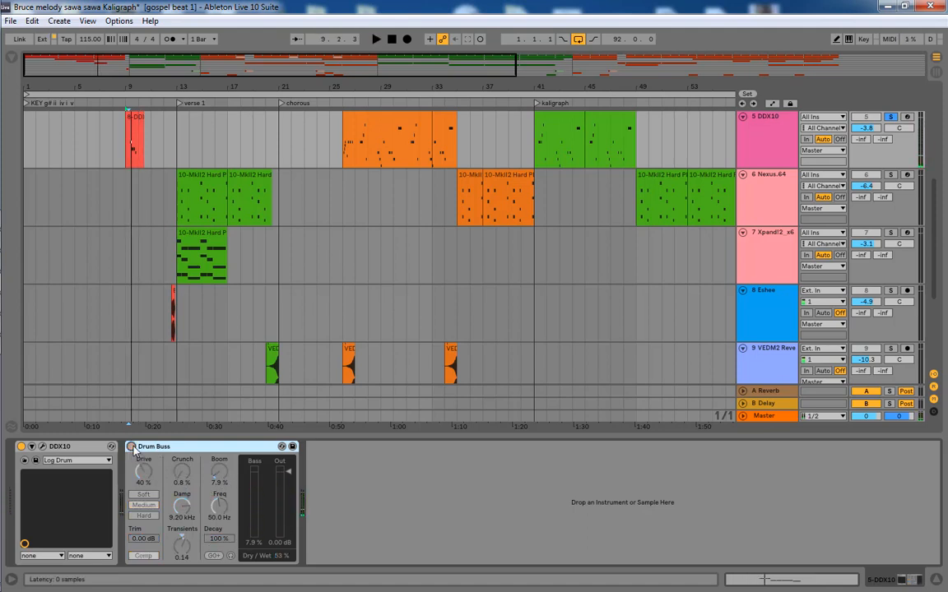
{"action": "key", "text": "space"}
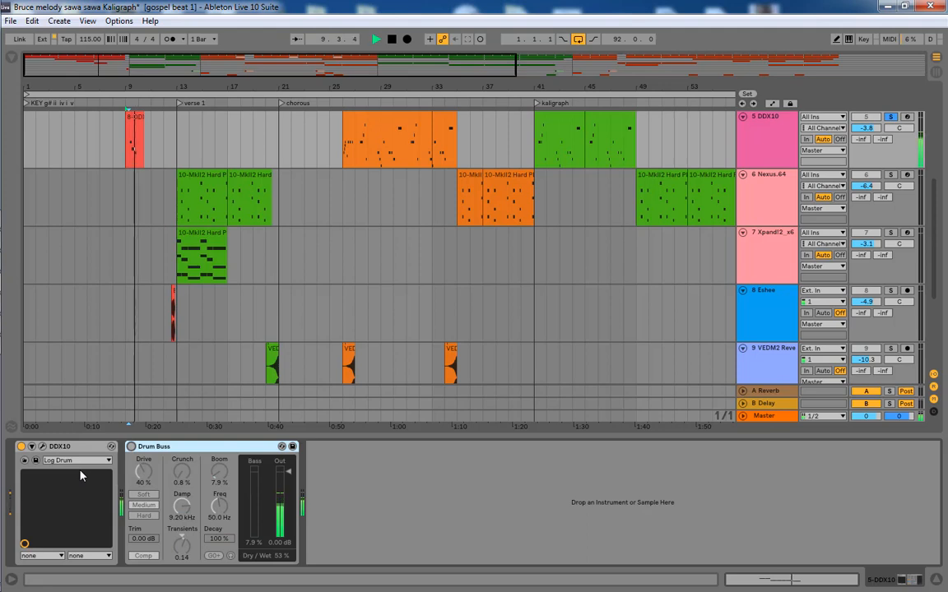
{"action": "key", "text": "space"}
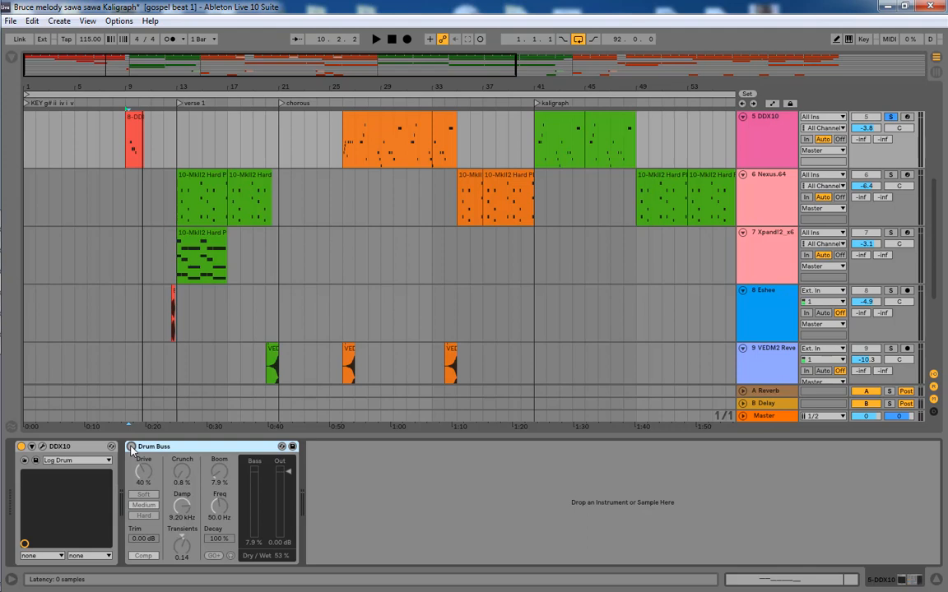
- Switch Drum Buss back on for the DDX10 track and play the log drum clip from bar 9 through it
{"action": "left_click", "coordinate": [132, 137]}
{"action": "left_click", "coordinate": [132, 447]}
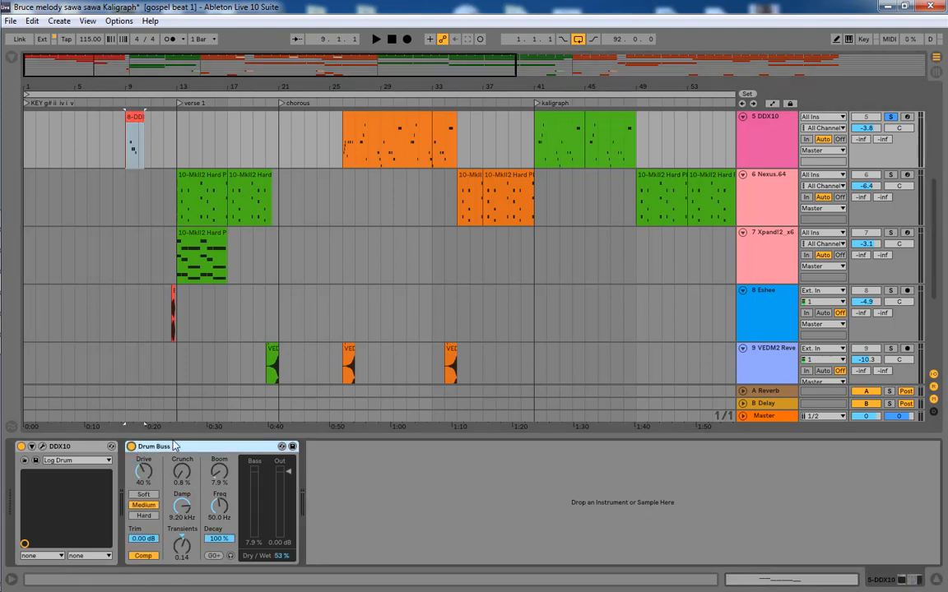
{"action": "key", "text": "space"}
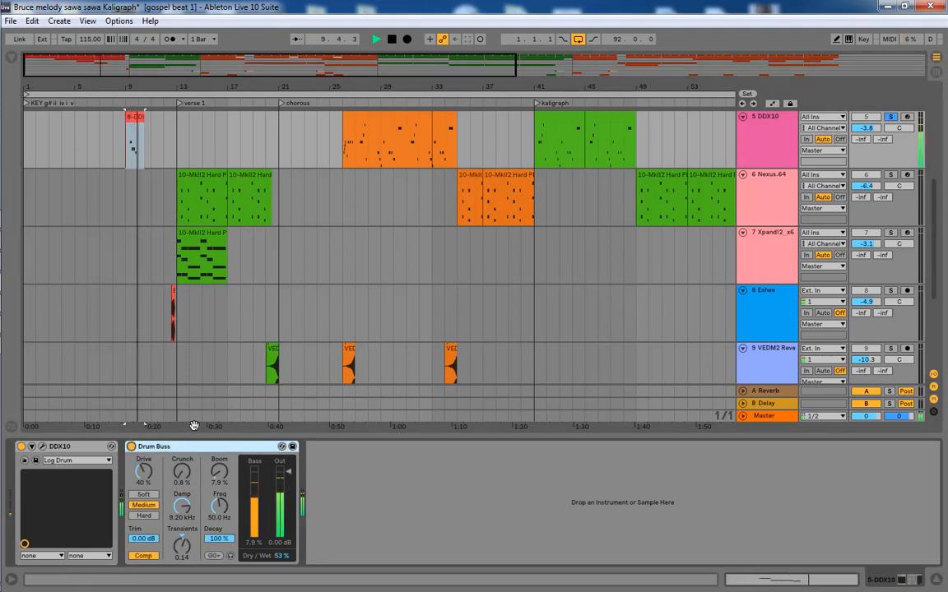
{"action": "key", "text": "space"}
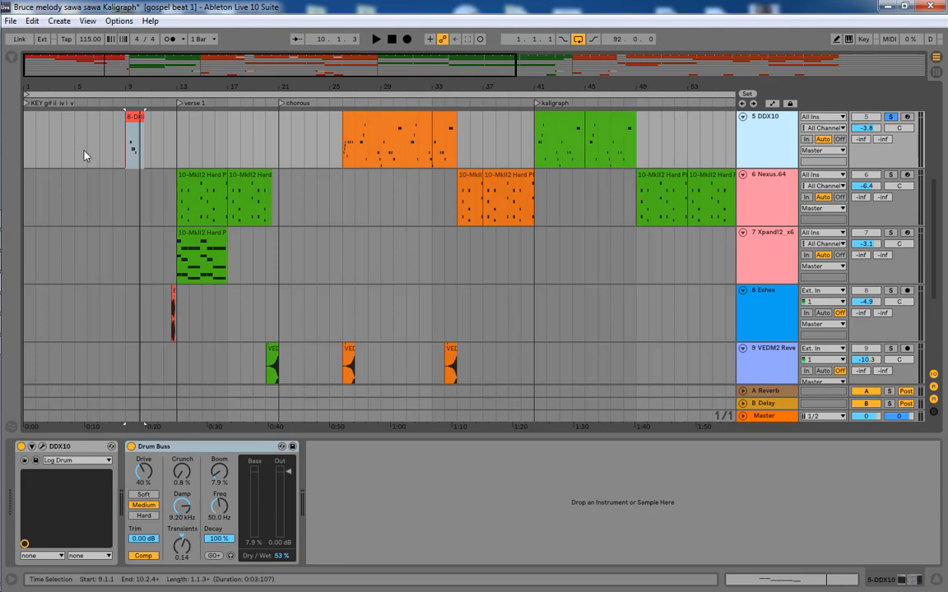
{"action": "key", "text": "space"}
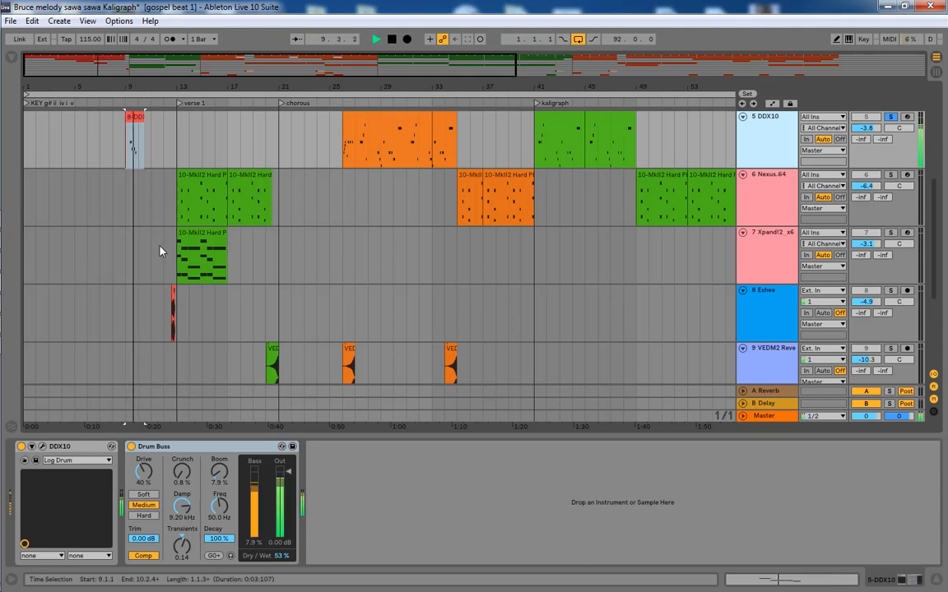
{"action": "key", "text": "space"}
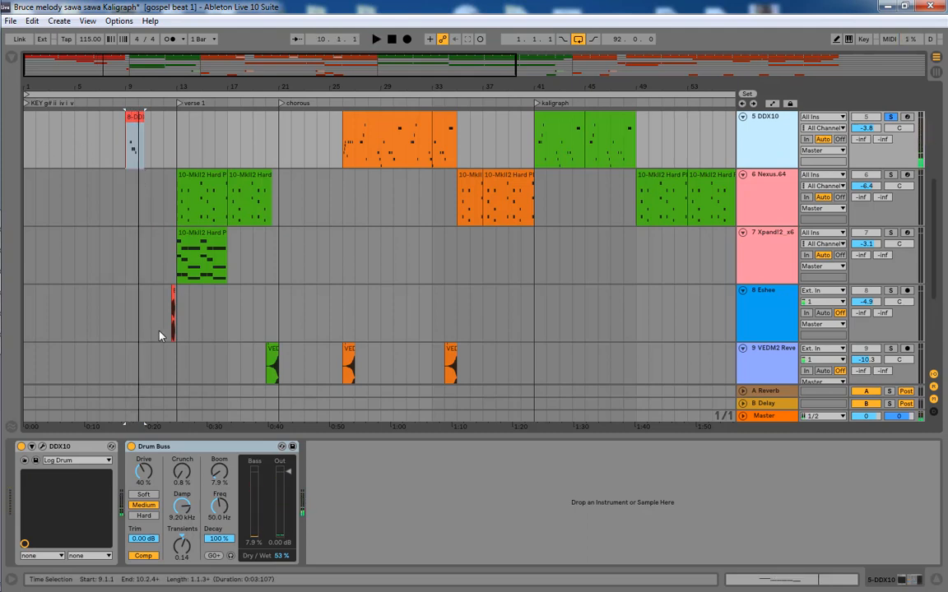
- Solo the Eshee track instead of DDX10 and play its clip from bar 12
{"action": "left_click", "coordinate": [162, 321]}
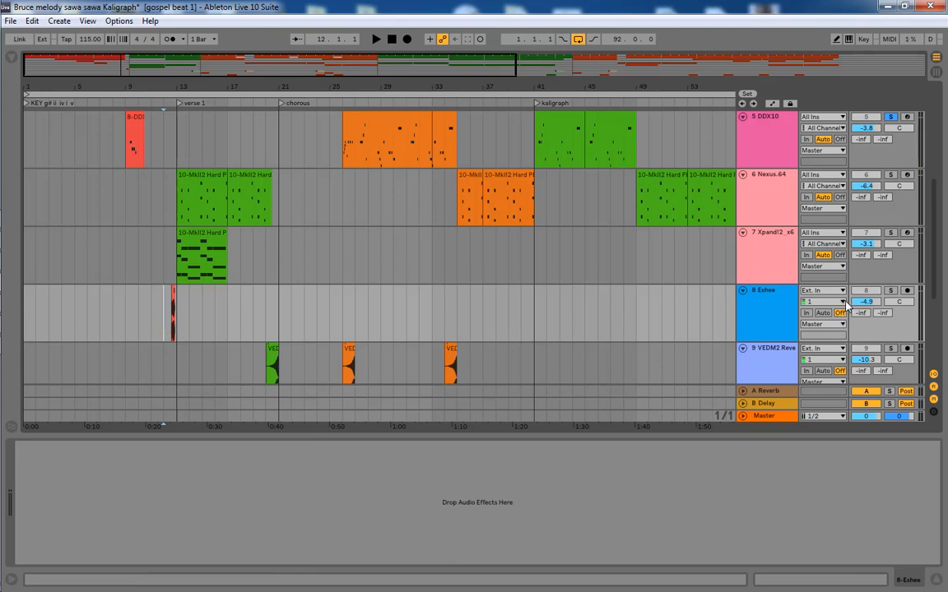
{"action": "left_click", "coordinate": [890, 291]}
{"action": "key", "text": "space"}
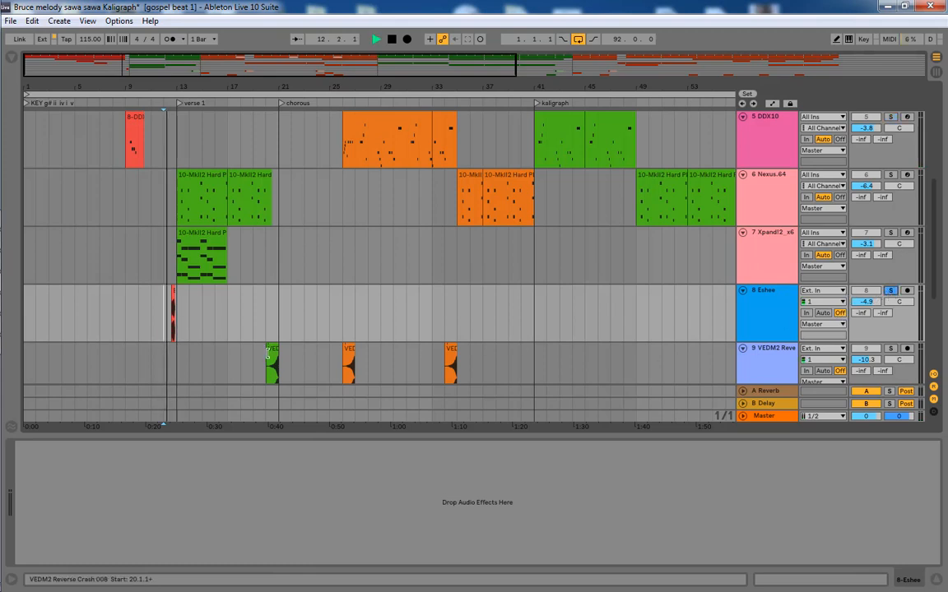
{"action": "key", "text": "space"}
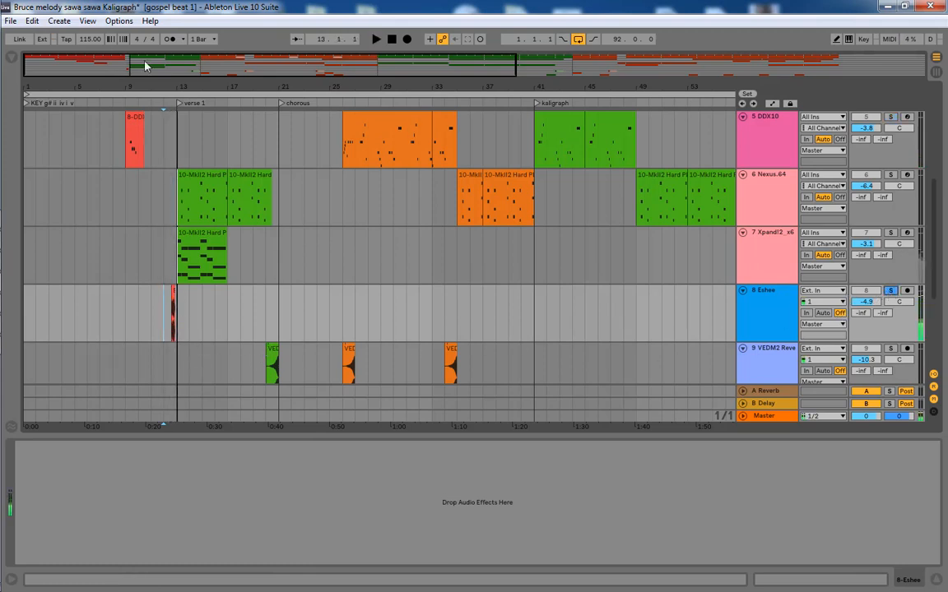
- Clear the track solo and play the full arrangement from the start of verse 1 at bar 13
{"action": "scroll", "coordinate": [150, 148], "scroll_direction": "up", "scroll_amount": 4}
{"action": "scroll", "coordinate": [150, 149], "scroll_direction": "up", "scroll_amount": 3}
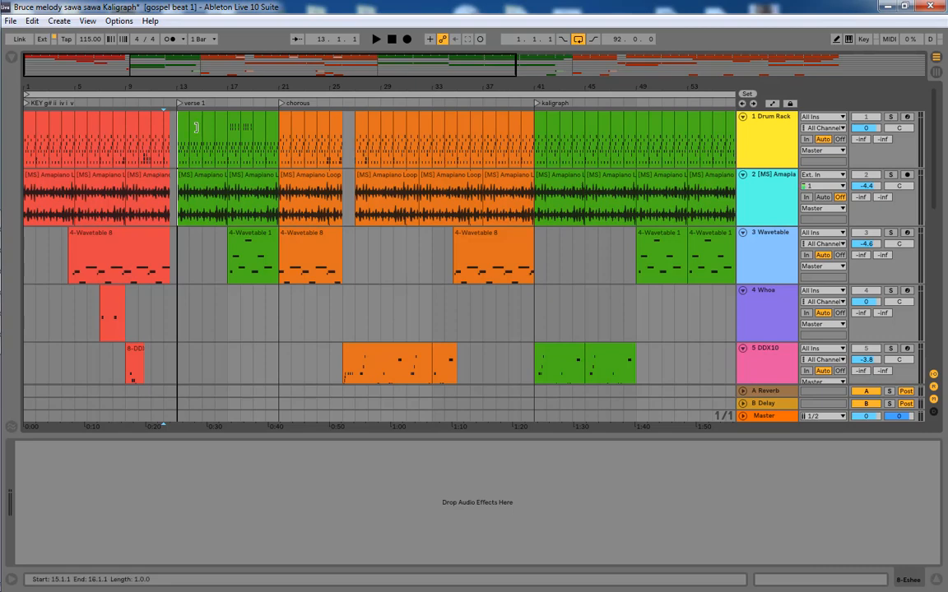
{"action": "left_click", "coordinate": [175, 323]}
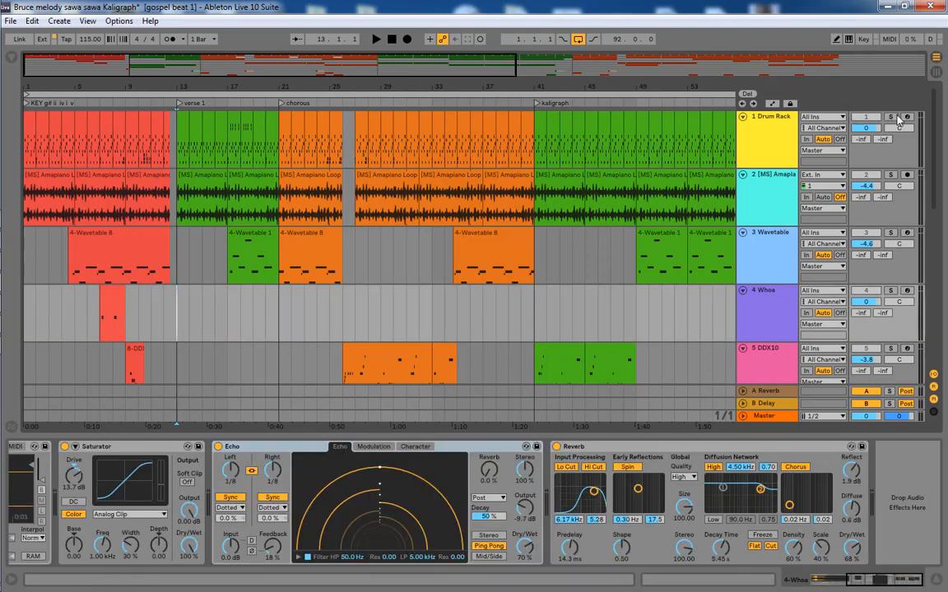
{"action": "key", "text": "space"}
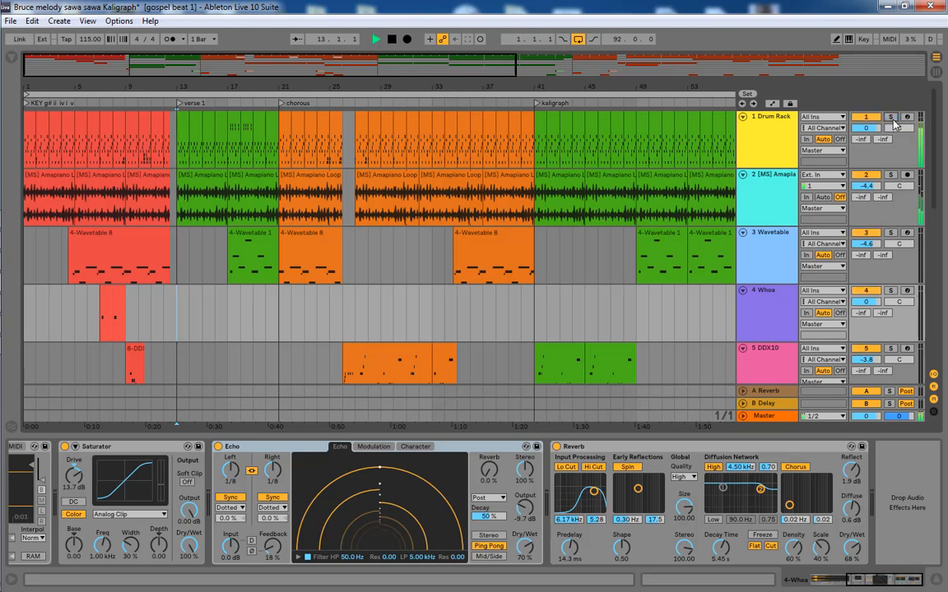
{"action": "scroll", "coordinate": [189, 274], "scroll_direction": "down", "scroll_amount": 3}
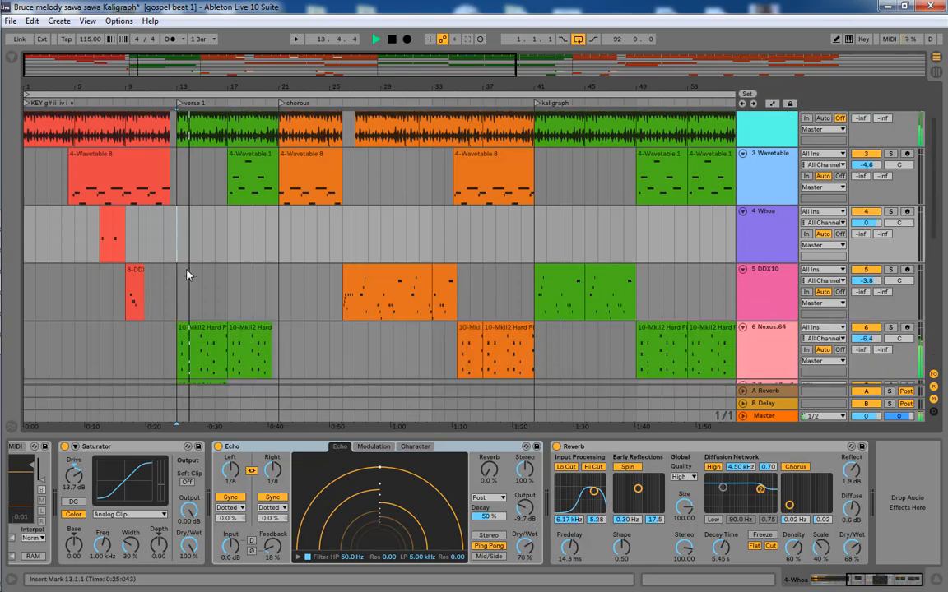
- Play through verse 1 from bar 13 and stop to examine its drum and Amapiano loop clips
{"action": "scroll", "coordinate": [188, 271], "scroll_direction": "down", "scroll_amount": 2}
{"action": "scroll", "coordinate": [194, 268], "scroll_direction": "up", "scroll_amount": 2}
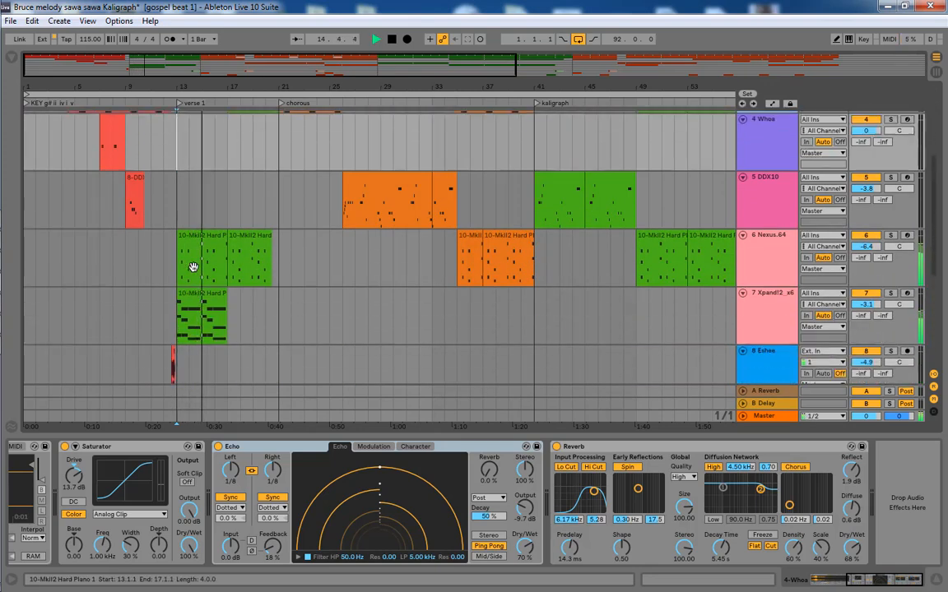
{"action": "scroll", "coordinate": [193, 267], "scroll_direction": "up", "scroll_amount": 1}
{"action": "key", "text": "plus"}
{"action": "key", "text": "plus"}
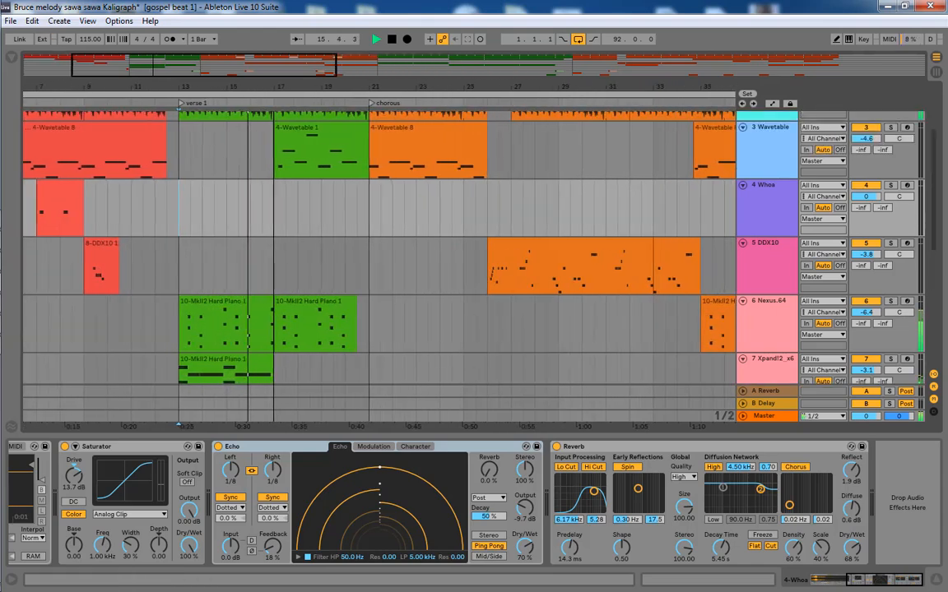
{"action": "scroll", "coordinate": [311, 199], "scroll_direction": "up", "scroll_amount": 3}
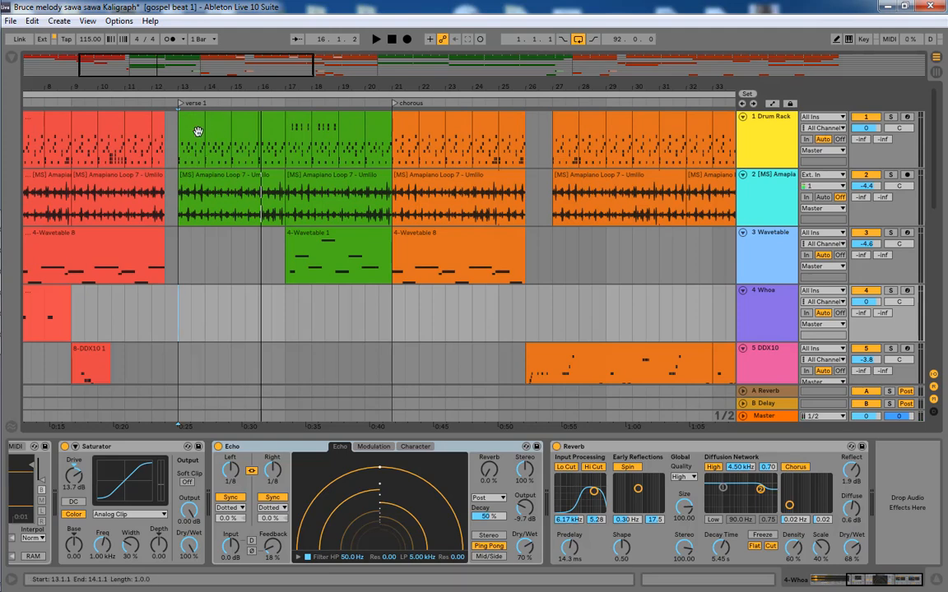
{"action": "left_click", "coordinate": [234, 190]}
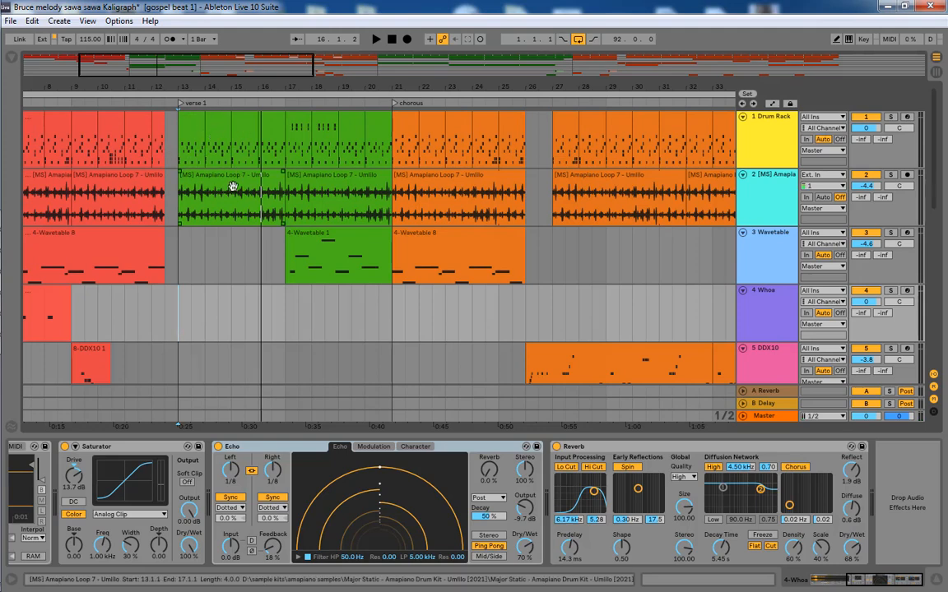
- Open the first Nexus.64 piano clip in verse 1 to examine its chord notes, and return to the arrangement
{"action": "scroll", "coordinate": [233, 189], "scroll_direction": "down", "scroll_amount": 5}
{"action": "left_click", "coordinate": [207, 255]}
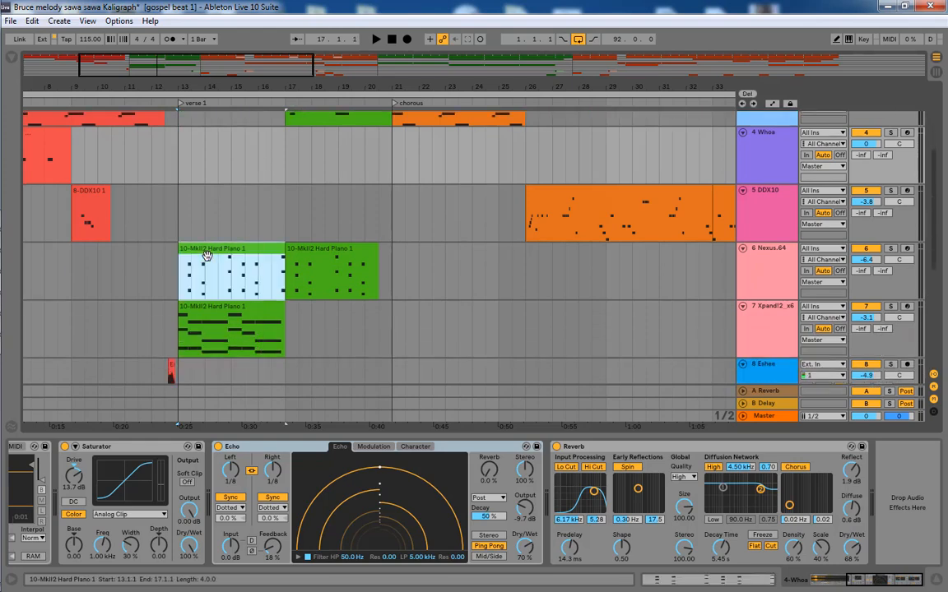
{"action": "left_click", "coordinate": [208, 257]}
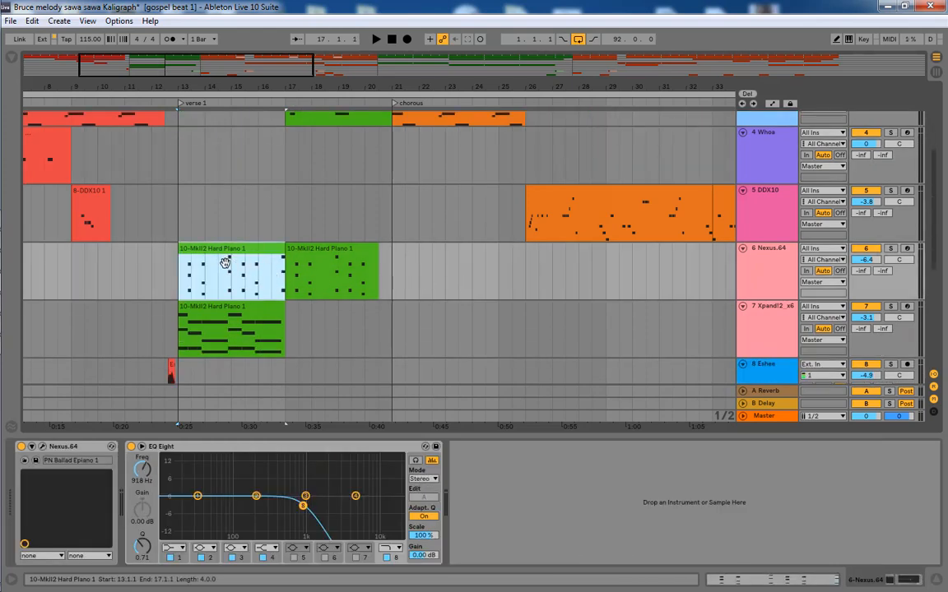
{"action": "left_click", "coordinate": [823, 265]}
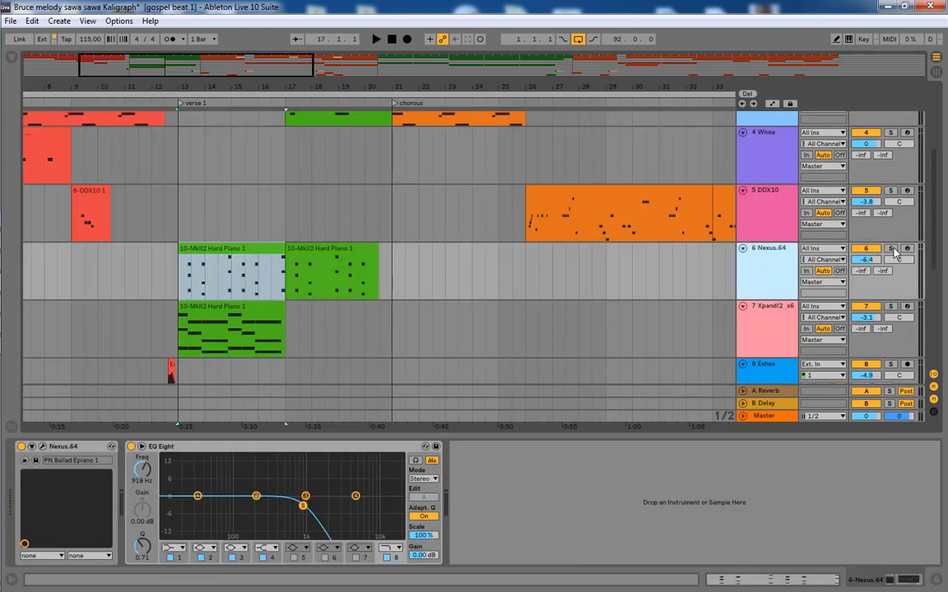
{"action": "double_click", "coordinate": [265, 267]}
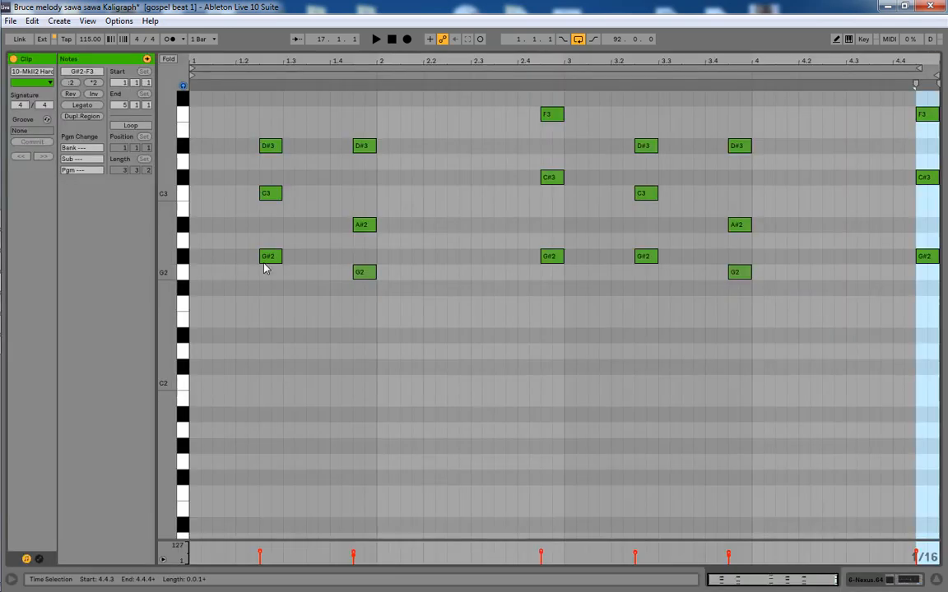
{"action": "left_click", "coordinate": [938, 582]}
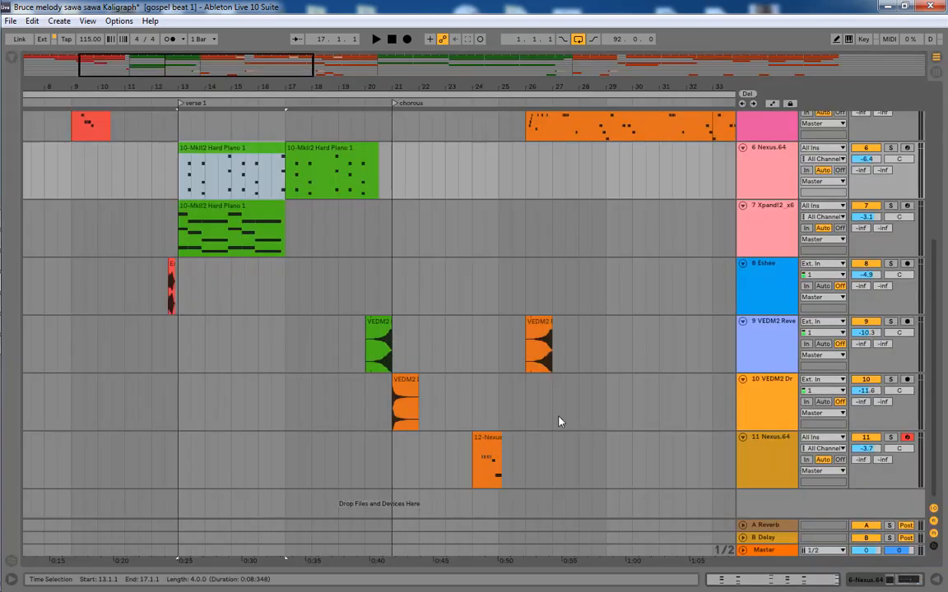
- Solo the Nexus.64 track and play its first verse 1 clip with the chord notes open
{"action": "double_click", "coordinate": [195, 149]}
{"action": "key", "text": "space"}
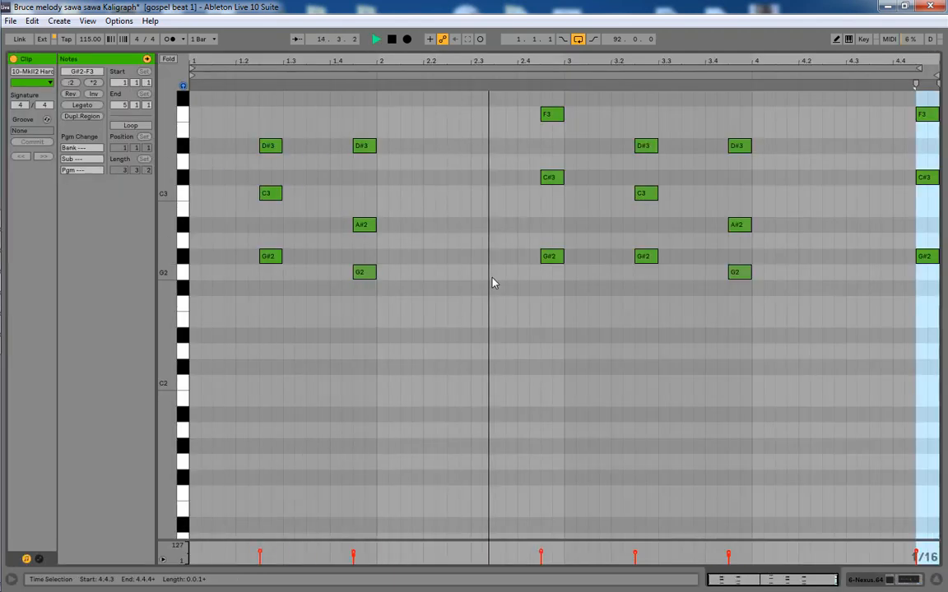
{"action": "scroll", "coordinate": [492, 282], "scroll_direction": "up", "scroll_amount": 2}
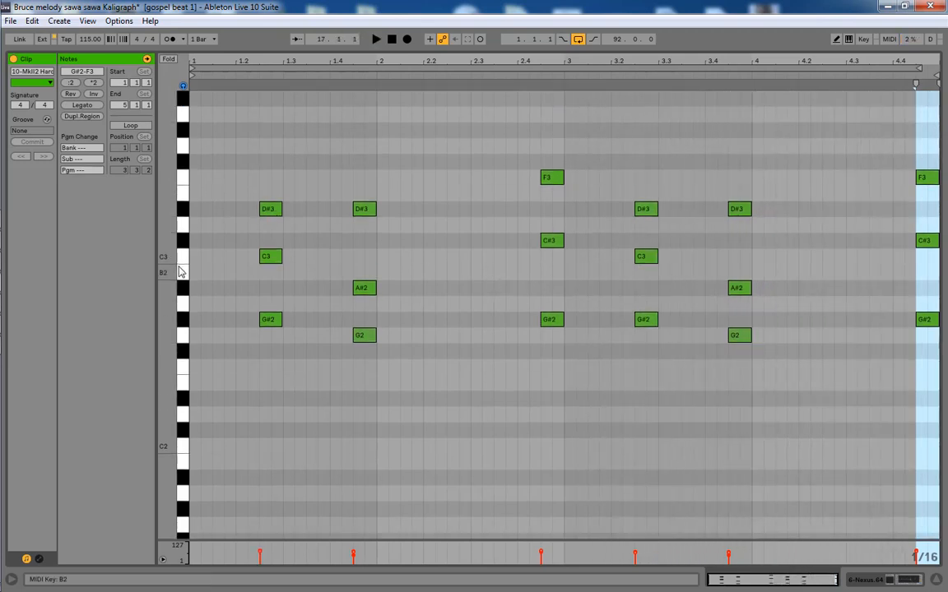
{"action": "key", "text": "space"}
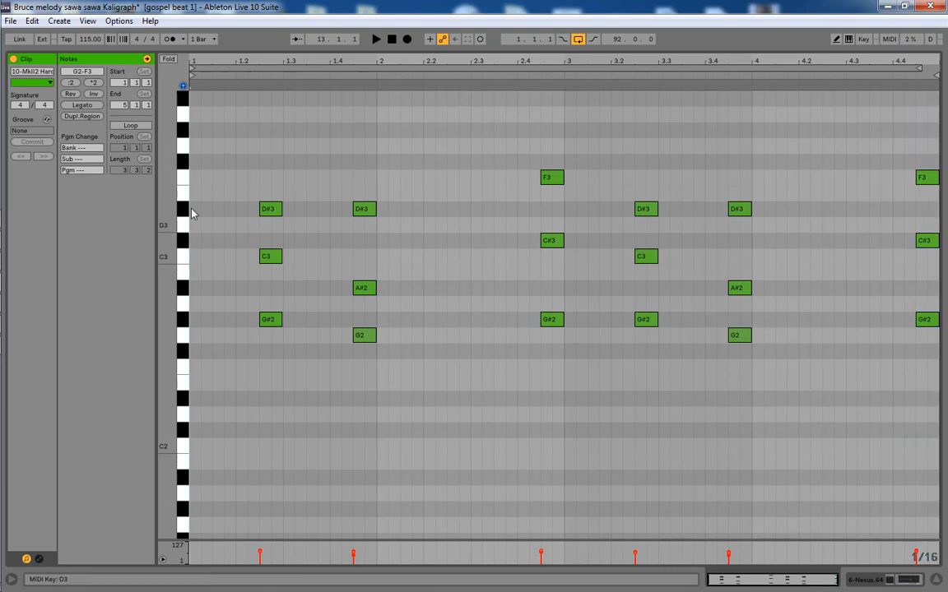
{"action": "left_click", "coordinate": [939, 582]}
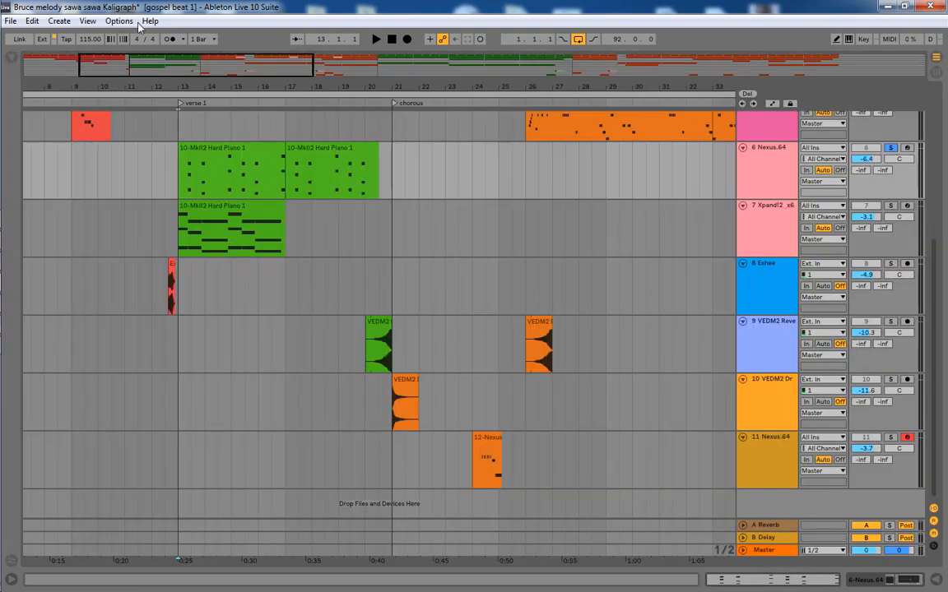
- Review the soloed track's place in the arrangement, and replay the first Nexus.64 clip from bar 13 with its notes open
{"action": "left_click_drag", "start_coordinate": [932, 263], "coordinate": [933, 69]}
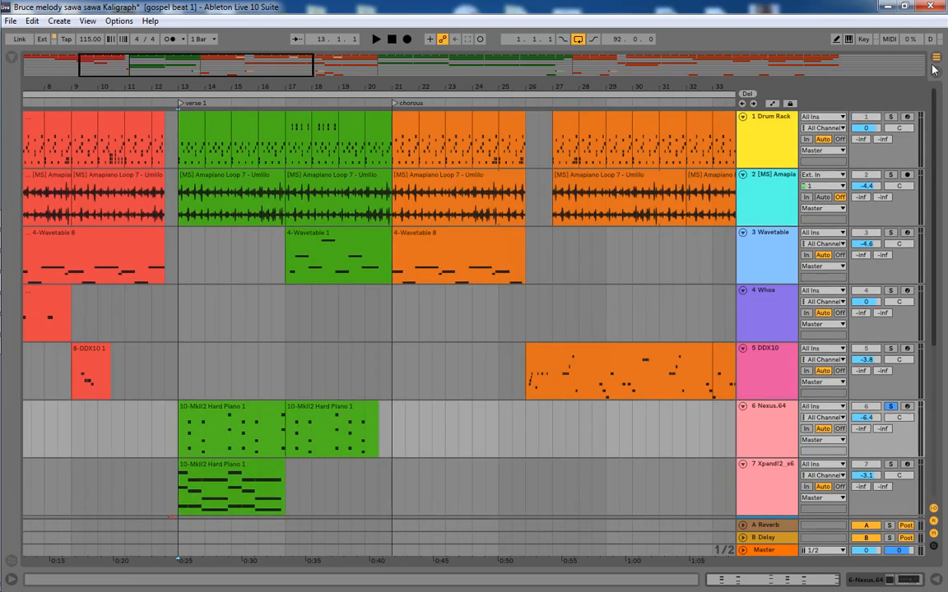
{"action": "left_click_drag", "start_coordinate": [149, 58], "coordinate": [105, 72]}
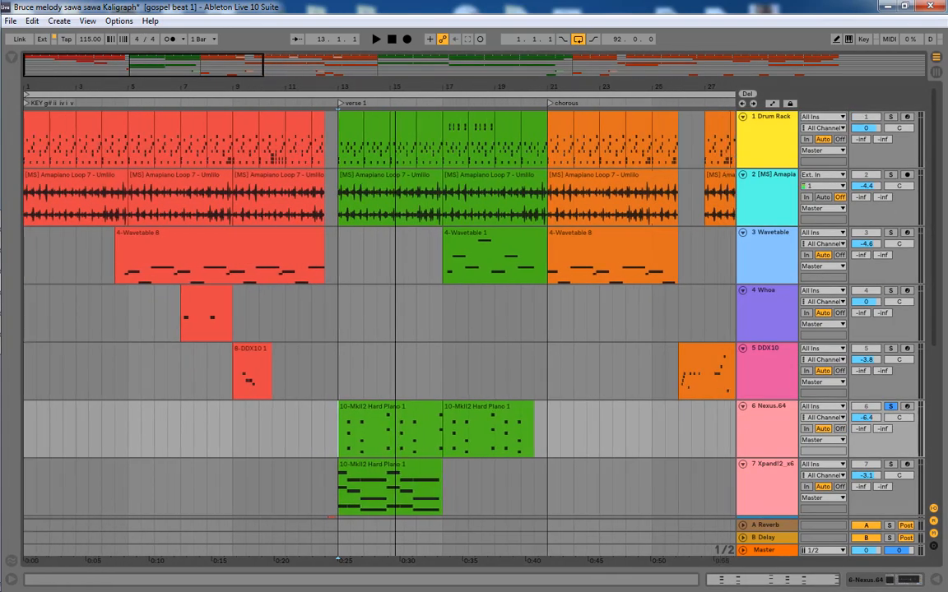
{"action": "scroll", "coordinate": [198, 345], "scroll_direction": "down", "scroll_amount": 2}
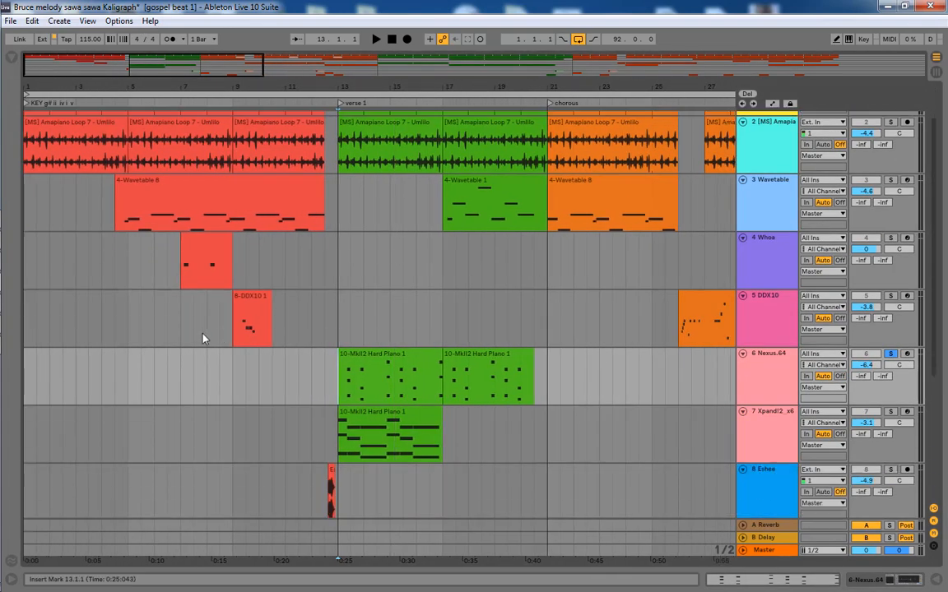
{"action": "scroll", "coordinate": [203, 333], "scroll_direction": "up", "scroll_amount": 2}
{"action": "scroll", "coordinate": [286, 284], "scroll_direction": "down", "scroll_amount": 4}
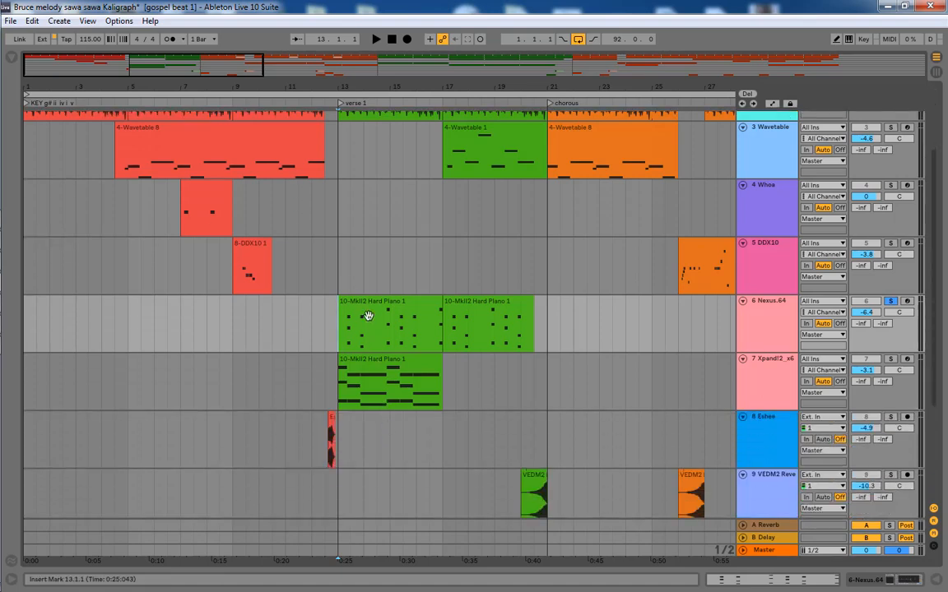
{"action": "double_click", "coordinate": [364, 311]}
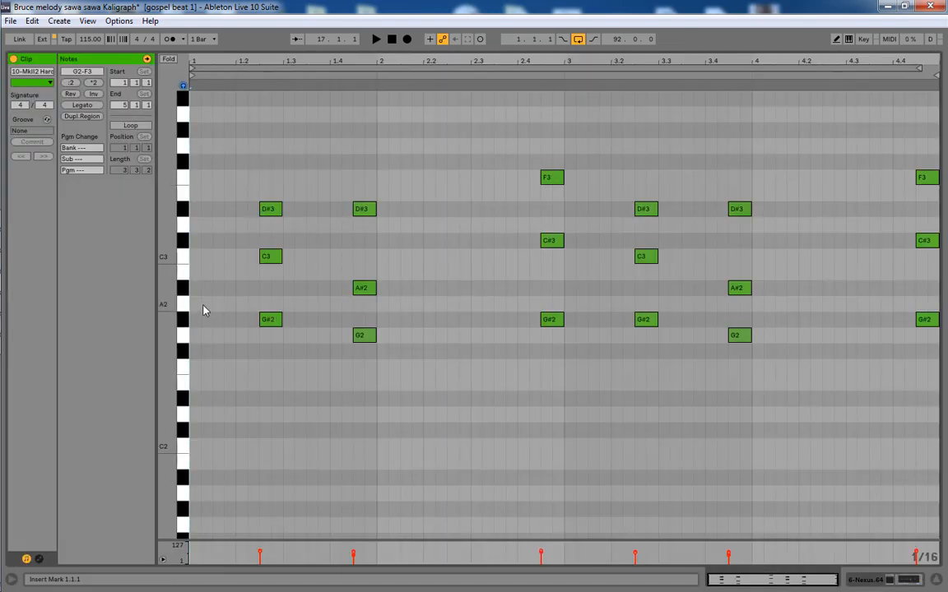
{"action": "scroll", "coordinate": [218, 270], "scroll_direction": "down", "scroll_amount": 1}
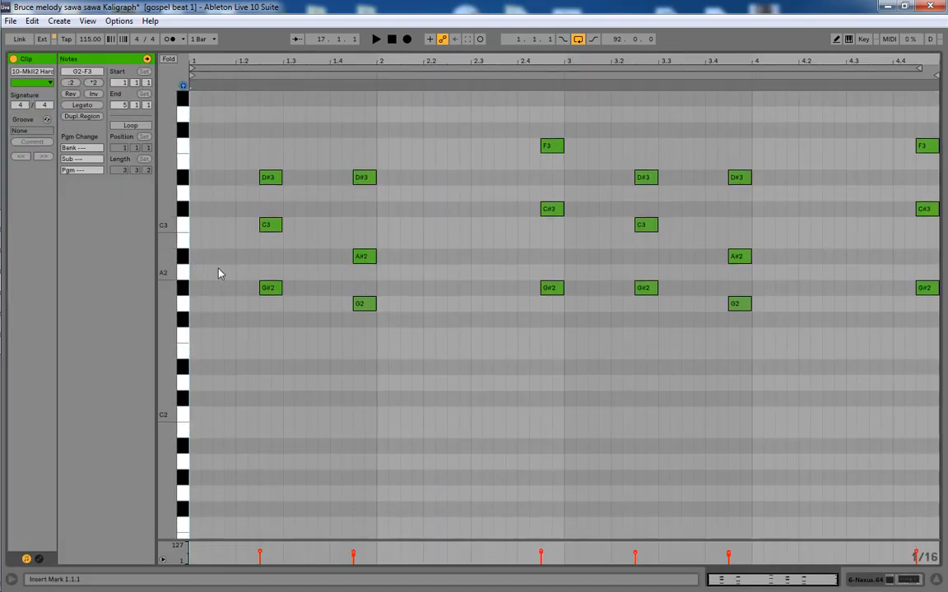
{"action": "scroll", "coordinate": [198, 309], "scroll_direction": "up", "scroll_amount": 1}
{"action": "key", "text": "space"}
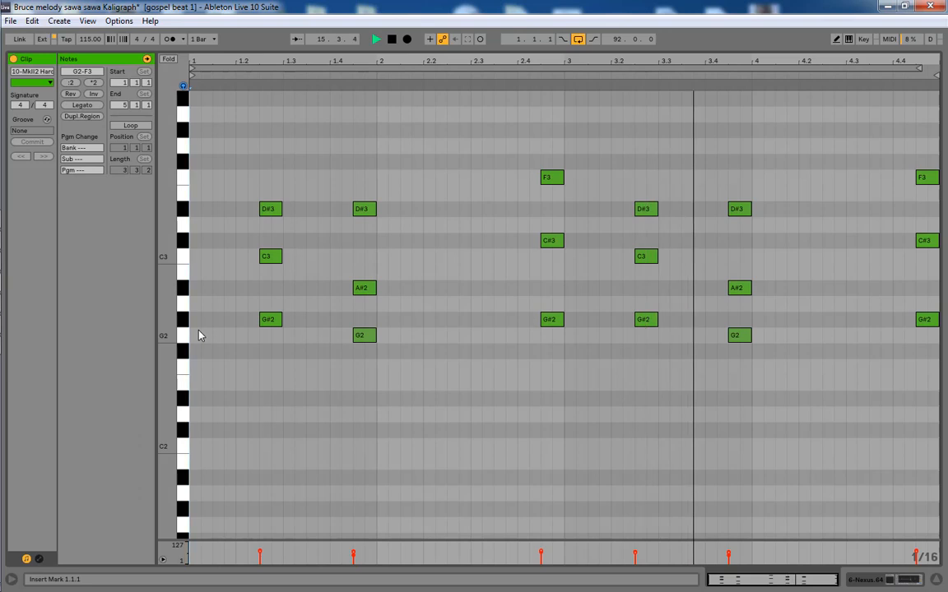
{"action": "key", "text": "space"}
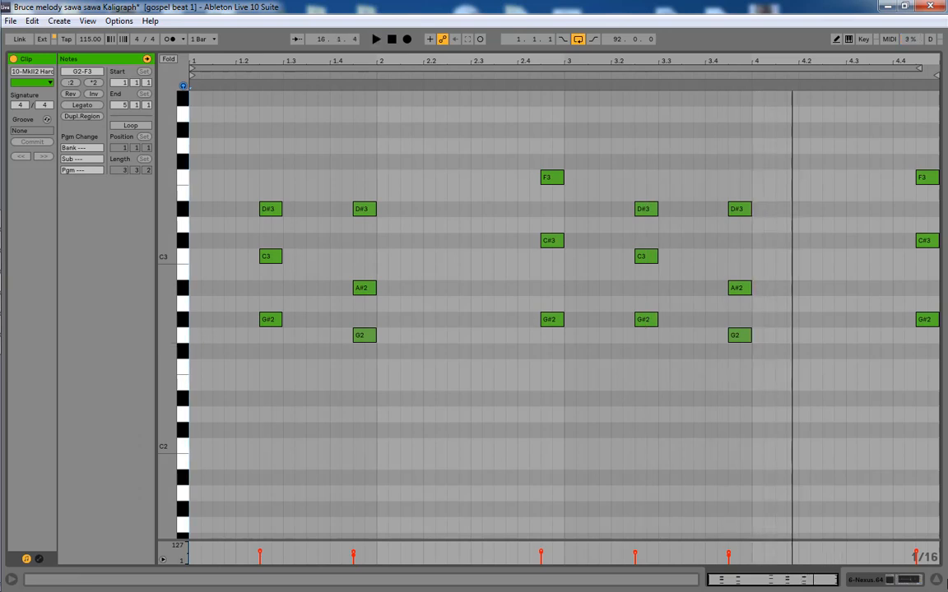
- Open the Nexus.64 plug-in to show the PN Ballad Epiano 1 preset in the Piano category, and close it
{"action": "key", "text": "ctrl+alt+l"}
{"action": "key", "text": "ctrl+alt+l"}
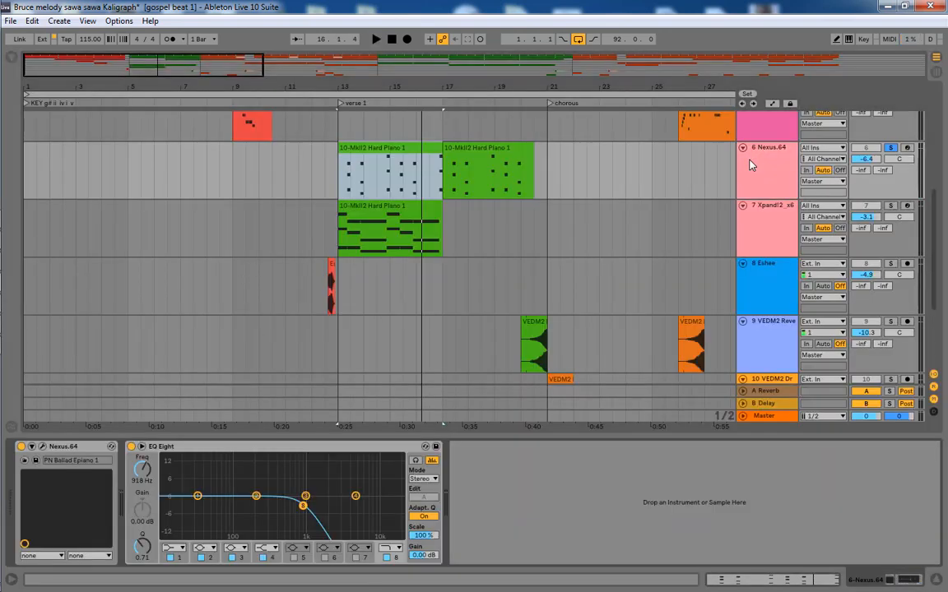
{"action": "left_click", "coordinate": [43, 447]}
{"action": "left_click_drag", "start_coordinate": [481, 121], "coordinate": [377, 99]}
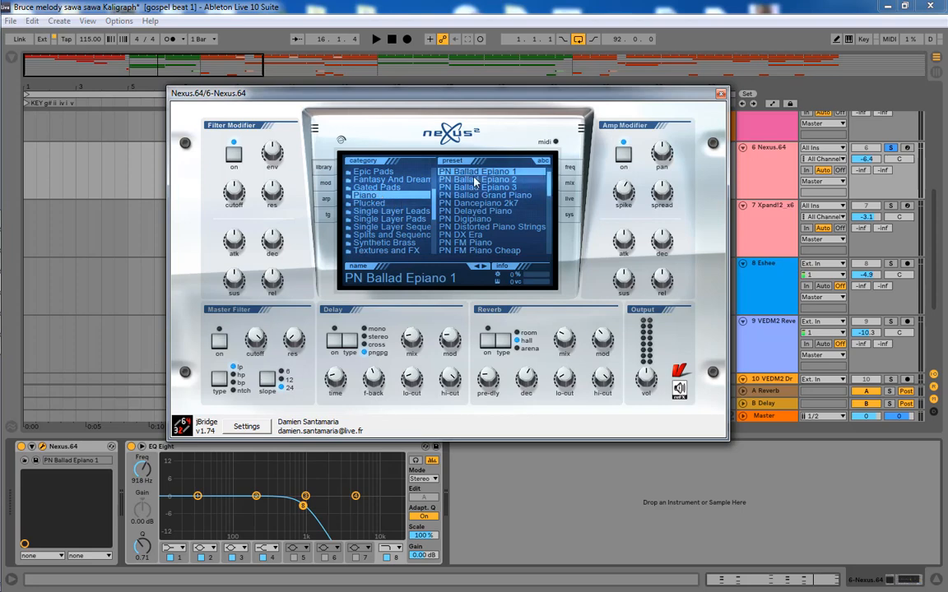
{"action": "left_click", "coordinate": [721, 95]}
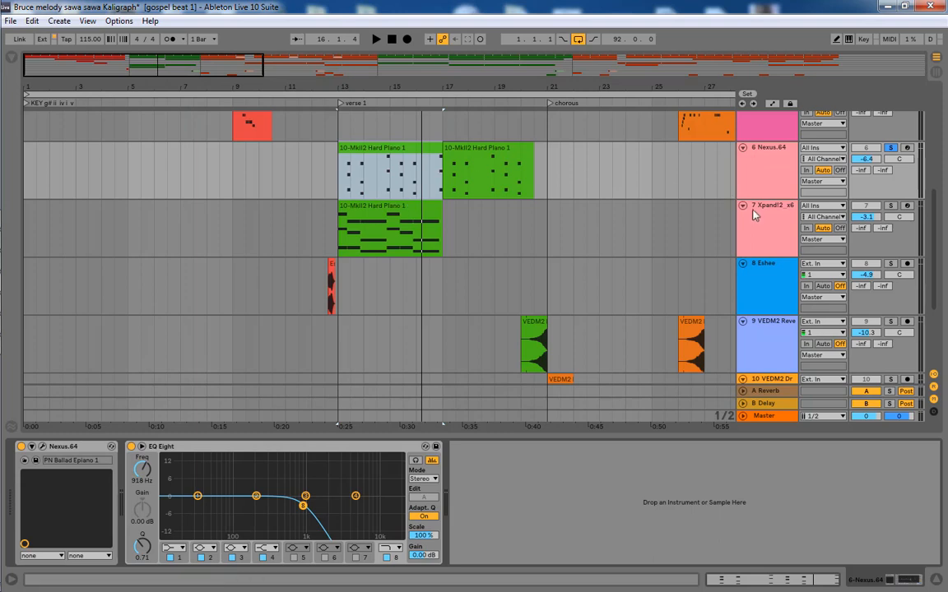
- Solo the Xpand!2_x64 track instead of Nexus.64 and briefly play its clip from bar 13
{"action": "left_click", "coordinate": [774, 159]}
{"action": "left_click", "coordinate": [894, 150]}
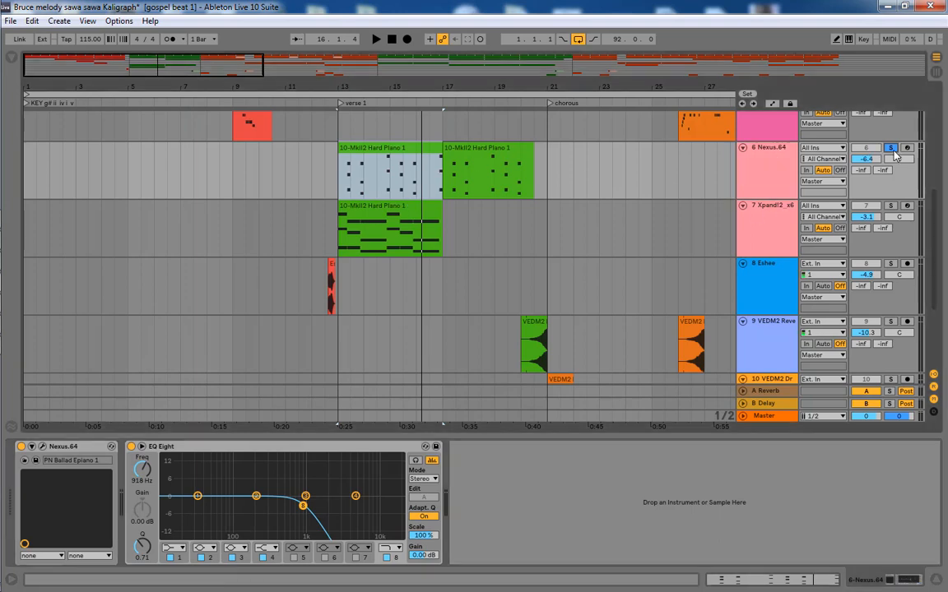
{"action": "left_click", "coordinate": [892, 206]}
{"action": "left_click", "coordinate": [359, 217]}
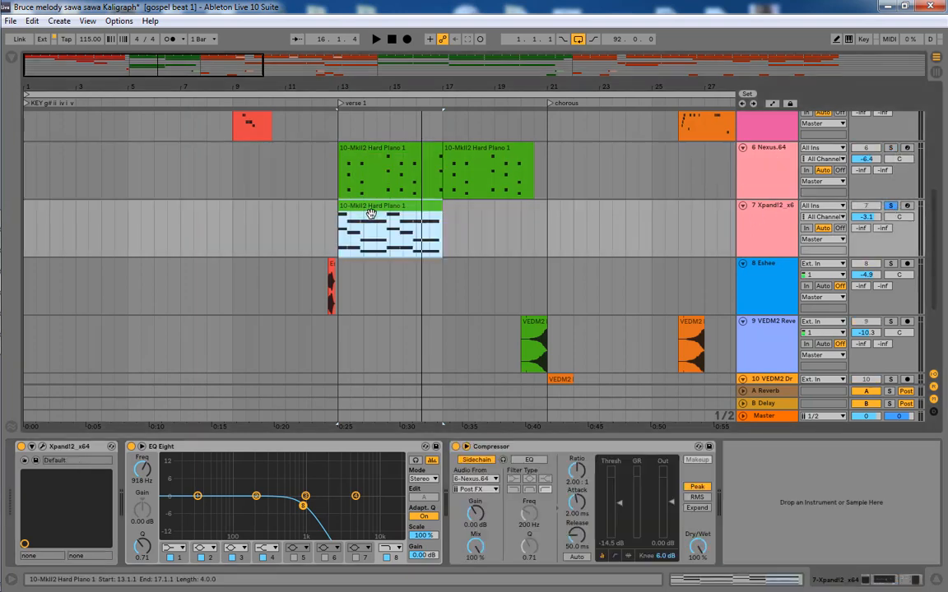
{"action": "key", "text": "space"}
{"action": "key", "text": "space"}
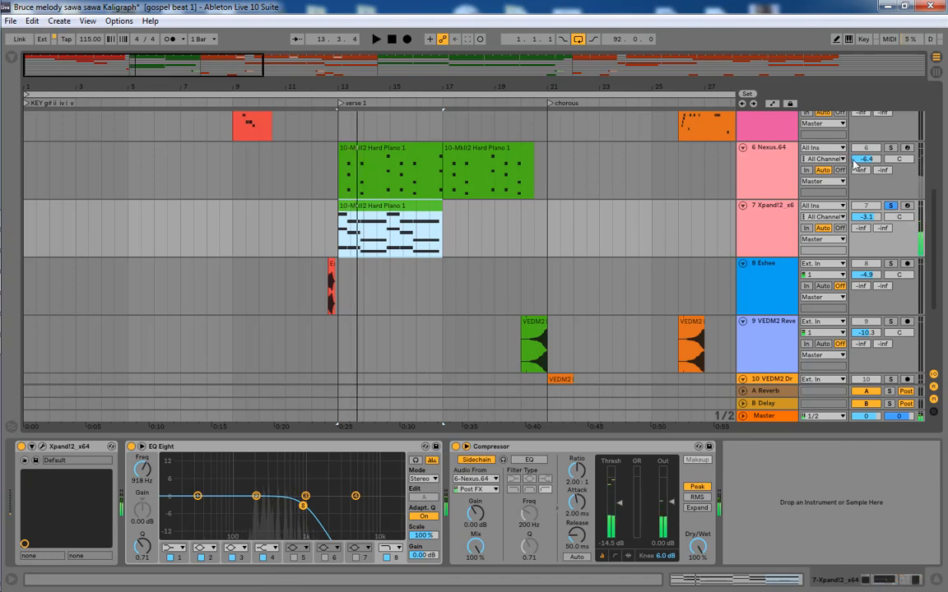
- Add Nexus.64 to the solo and play both piano parts together from bar 13
{"action": "left_click", "coordinate": [890, 148], "text": "ctrl"}
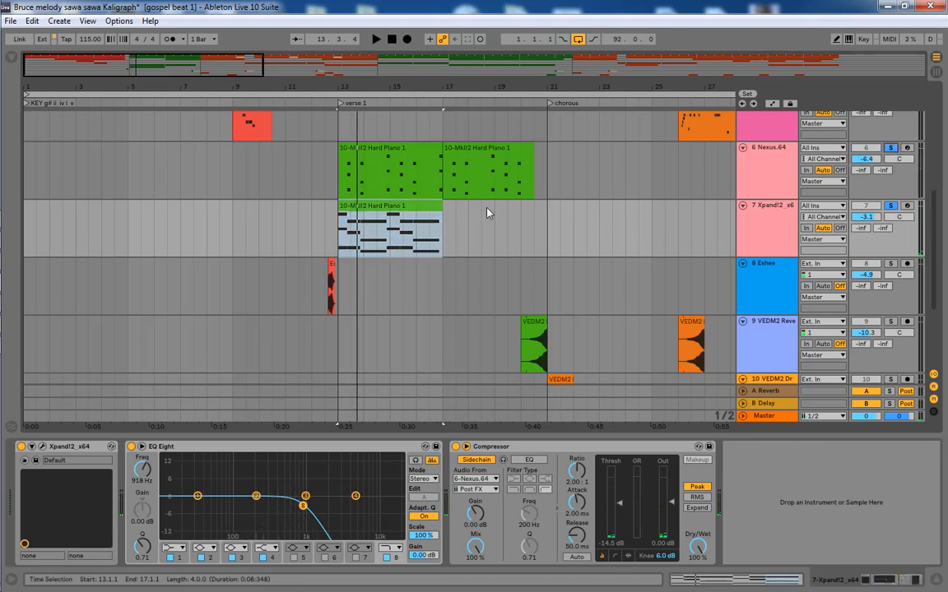
{"action": "key", "text": "space"}
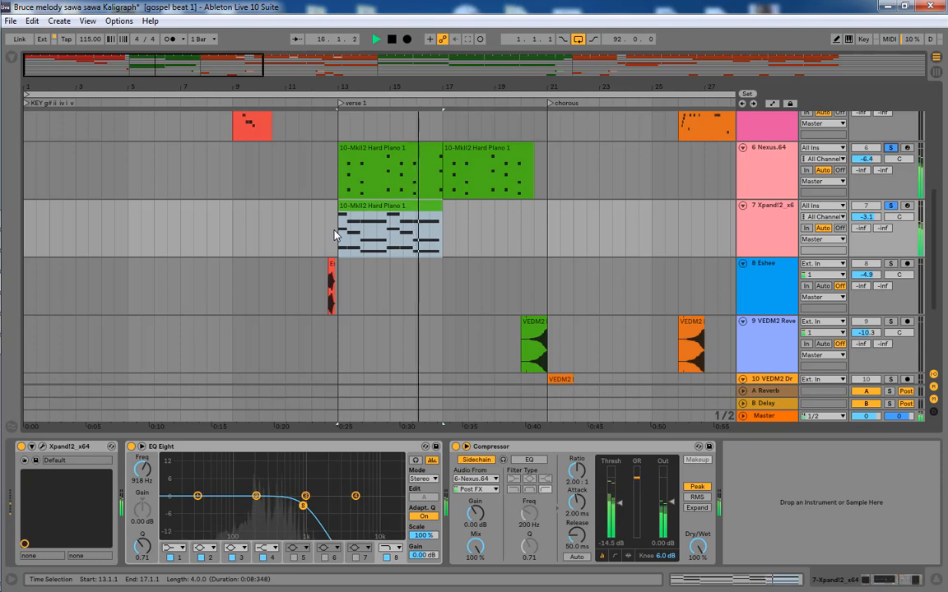
{"action": "key", "text": "space"}
{"action": "left_click", "coordinate": [785, 213]}
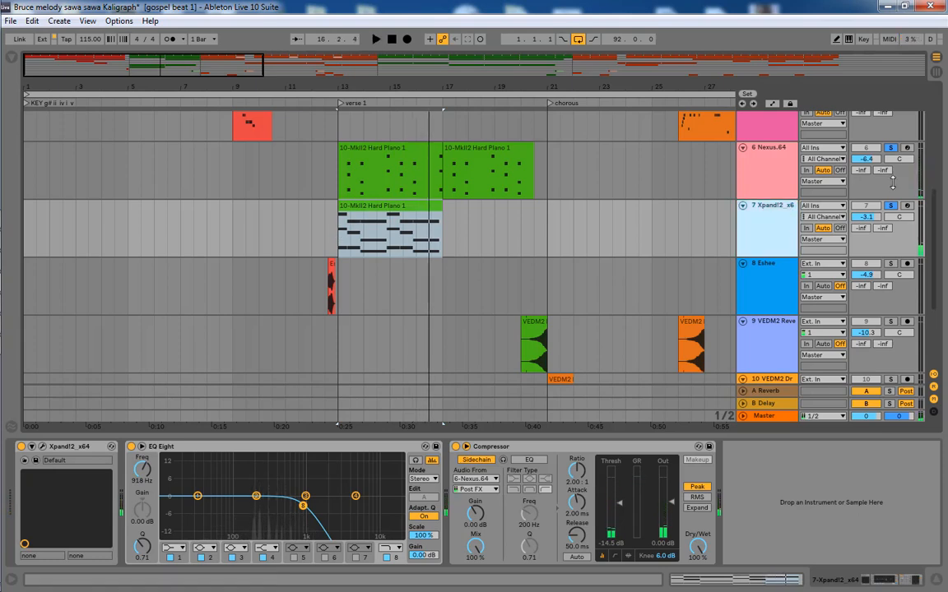
- Solo only Xpand!2_x64, play its verse 1 clip with the chord notes open, and return to the track's devices
{"action": "left_click", "coordinate": [891, 149]}
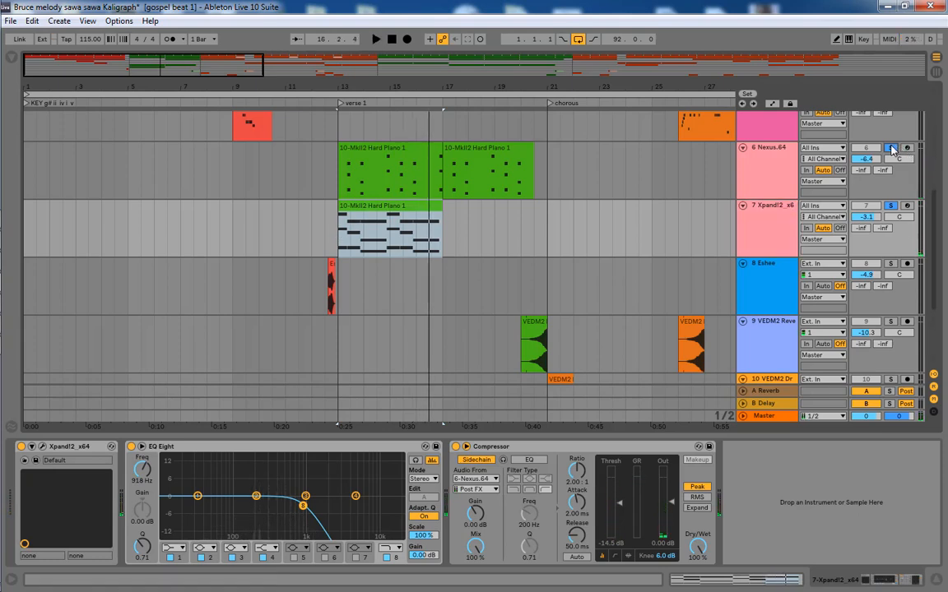
{"action": "left_click", "coordinate": [892, 207]}
{"action": "double_click", "coordinate": [376, 209]}
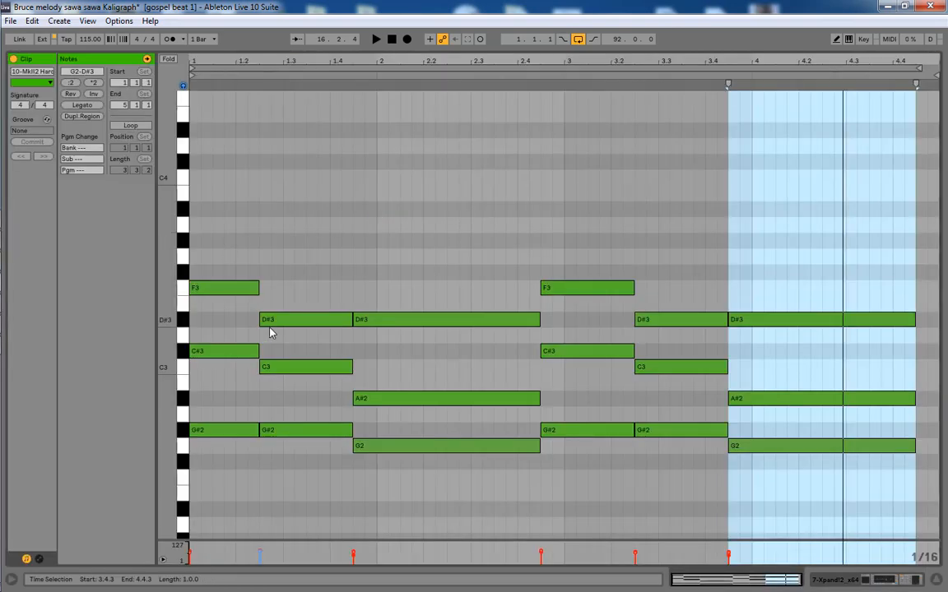
{"action": "key", "text": "space"}
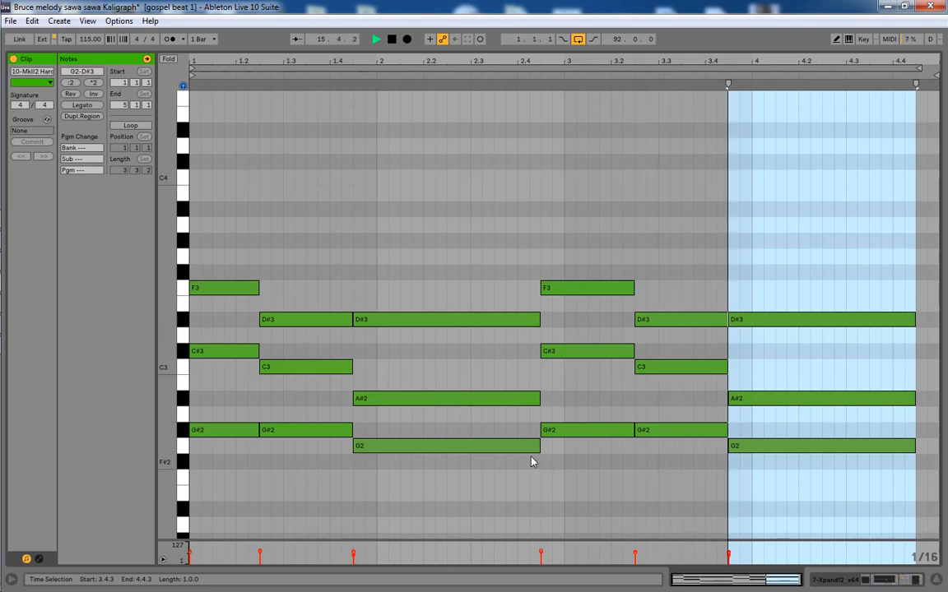
{"action": "key", "text": "space"}
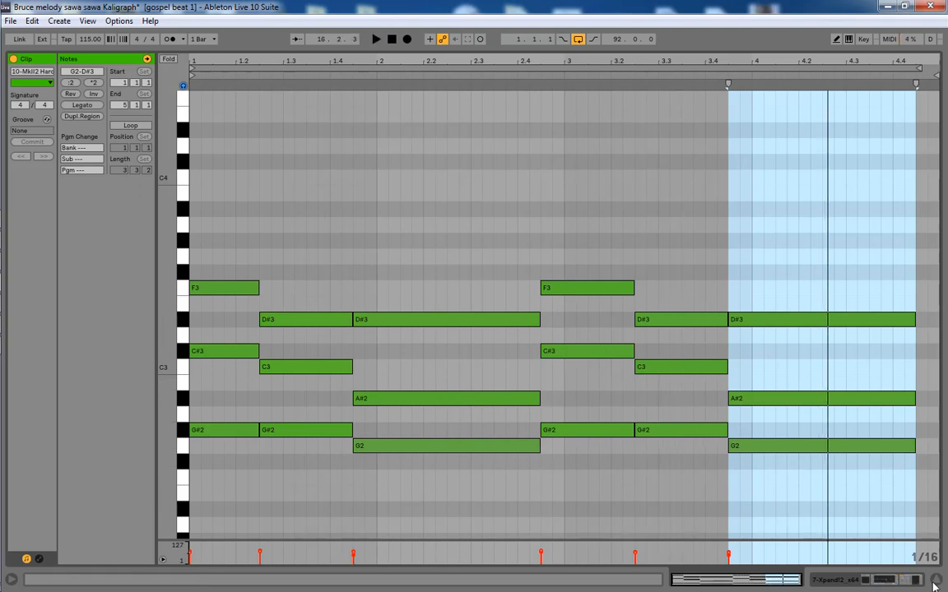
{"action": "left_click", "coordinate": [934, 582]}
{"action": "double_click", "coordinate": [760, 229]}
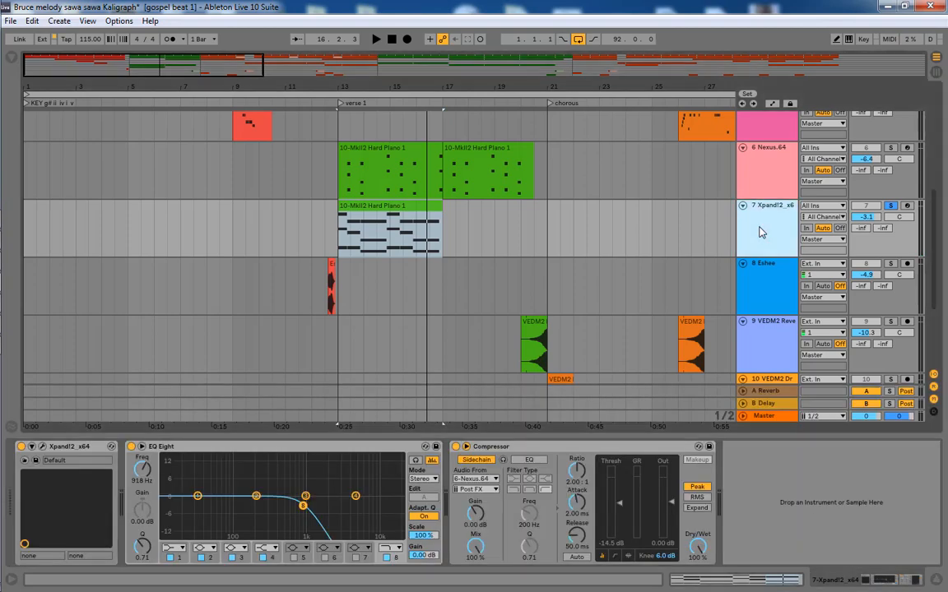
- Open the Xpand!2_x64 plug-in, show the Celepad+ patch under 000 Soft Pads for part A, and close it
{"action": "left_click", "coordinate": [42, 446]}
{"action": "left_click_drag", "start_coordinate": [255, 239], "coordinate": [337, 123]}
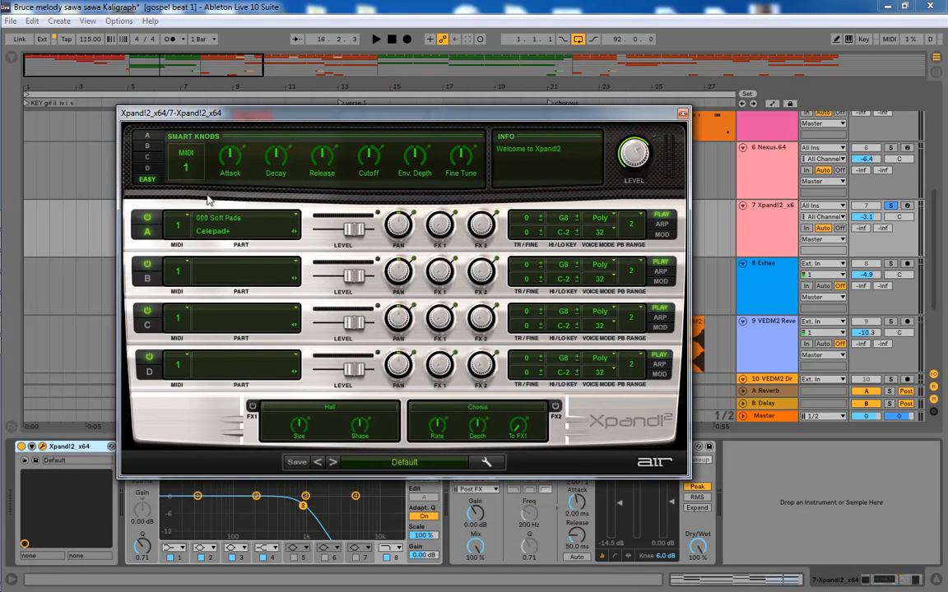
{"action": "left_click", "coordinate": [229, 231]}
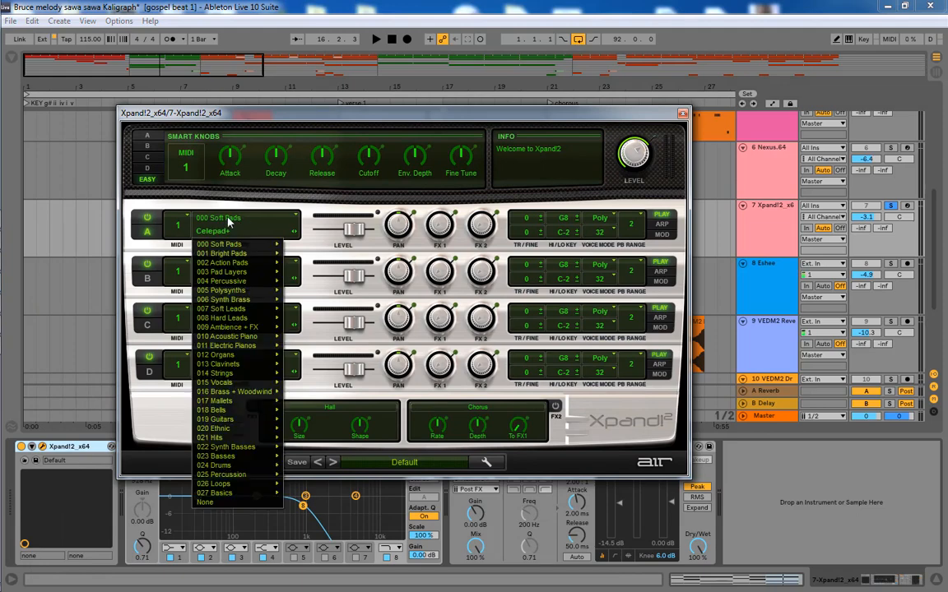
{"action": "mouse_move", "coordinate": [218, 246]}
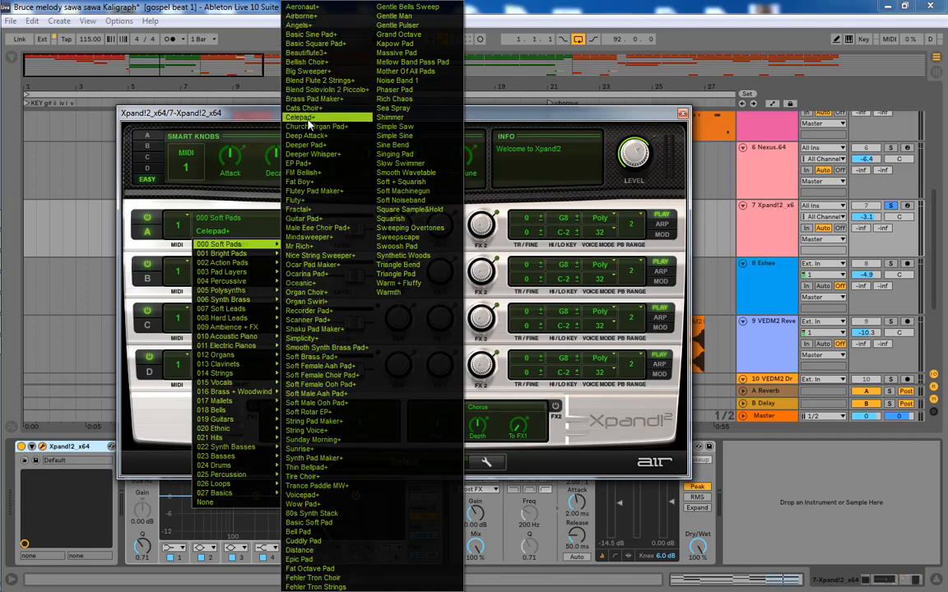
{"action": "left_click", "coordinate": [308, 121]}
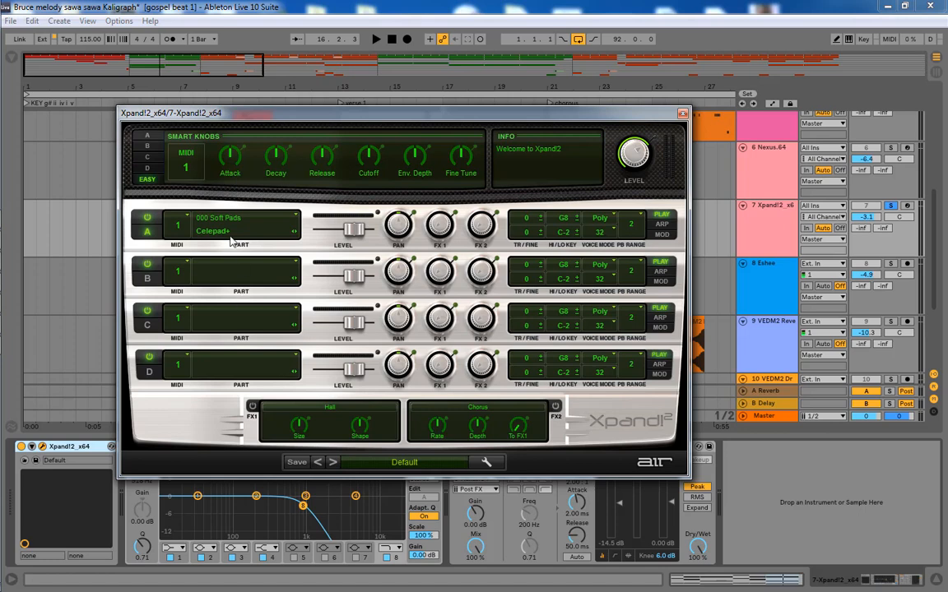
{"action": "left_click", "coordinate": [682, 114]}
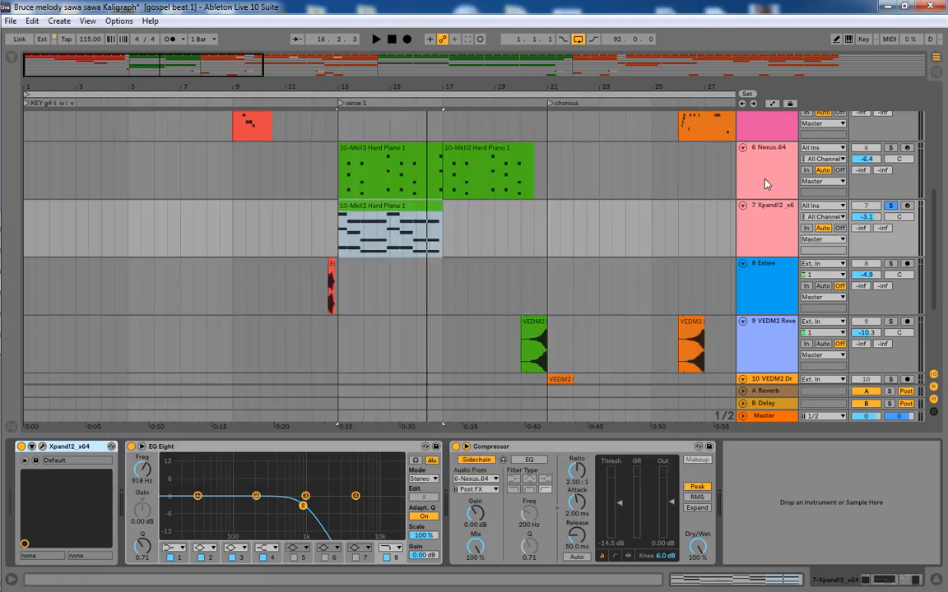
- Play the soloed Xpand!2_x64 part from bar 13, adding Nexus.64 to the solo during playback
{"action": "key", "text": "space"}
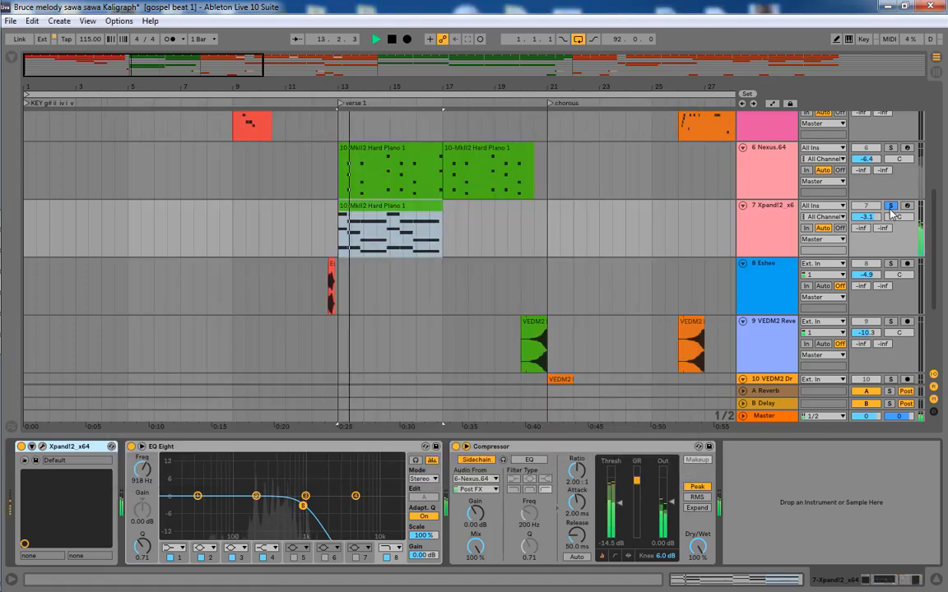
{"action": "left_click", "coordinate": [891, 148]}
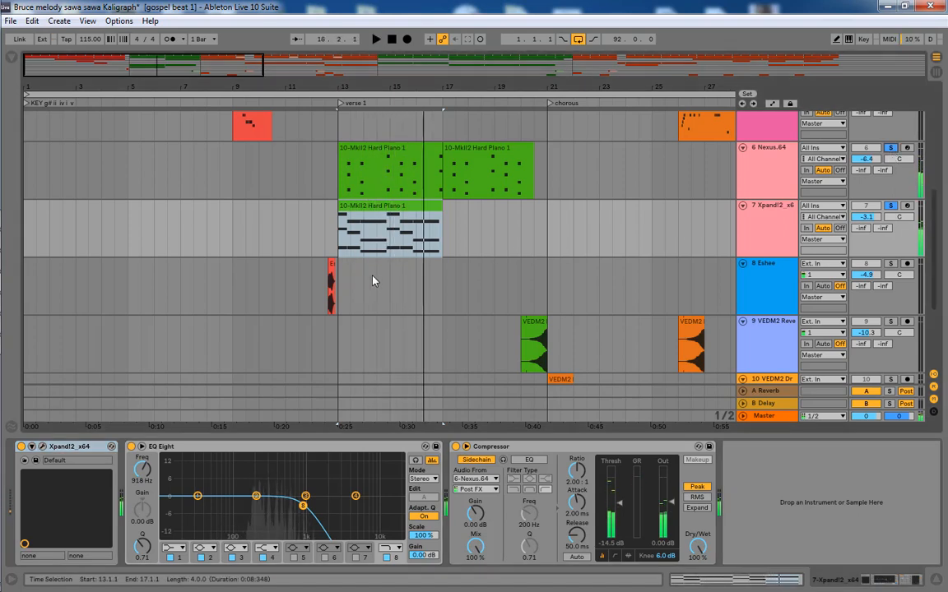
{"action": "key", "text": "space"}
- Solo only the VEDM2 Reverse Crash track and play its clip from bar 20 into the chorus
{"action": "scroll", "coordinate": [381, 285], "scroll_direction": "up", "scroll_amount": 4}
{"action": "scroll", "coordinate": [380, 296], "scroll_direction": "up", "scroll_amount": 3}
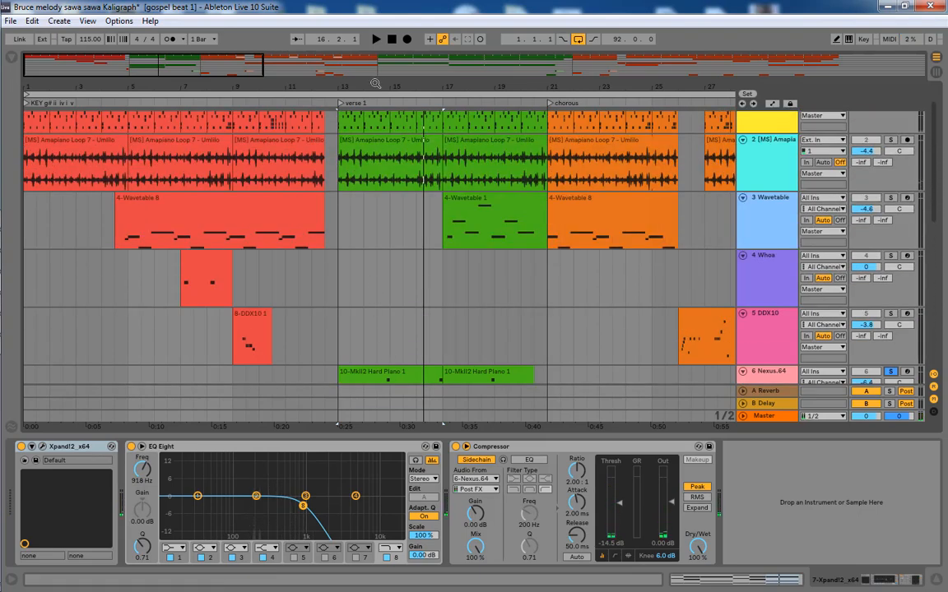
{"action": "left_click_drag", "start_coordinate": [378, 88], "coordinate": [378, 51]}
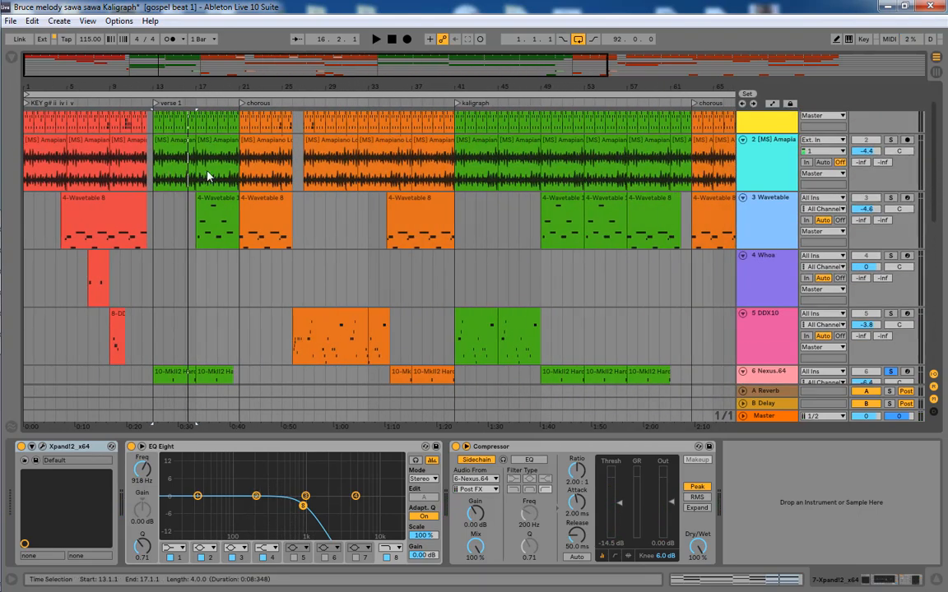
{"action": "scroll", "coordinate": [212, 175], "scroll_direction": "down", "scroll_amount": 2}
{"action": "scroll", "coordinate": [210, 171], "scroll_direction": "up", "scroll_amount": 2}
{"action": "scroll", "coordinate": [207, 167], "scroll_direction": "down", "scroll_amount": 5}
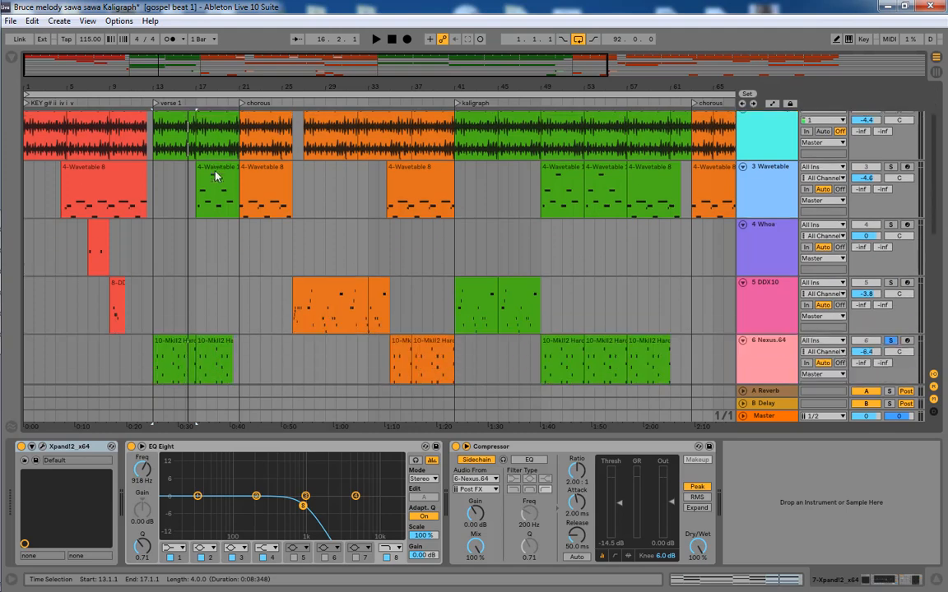
{"action": "left_click", "coordinate": [214, 225]}
{"action": "scroll", "coordinate": [233, 304], "scroll_direction": "down", "scroll_amount": 4}
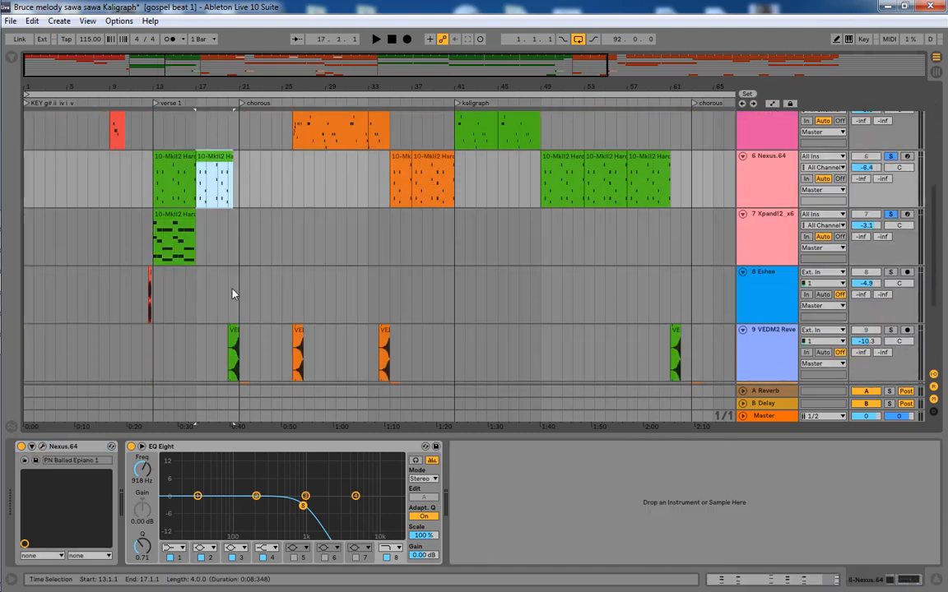
{"action": "left_click", "coordinate": [228, 313]}
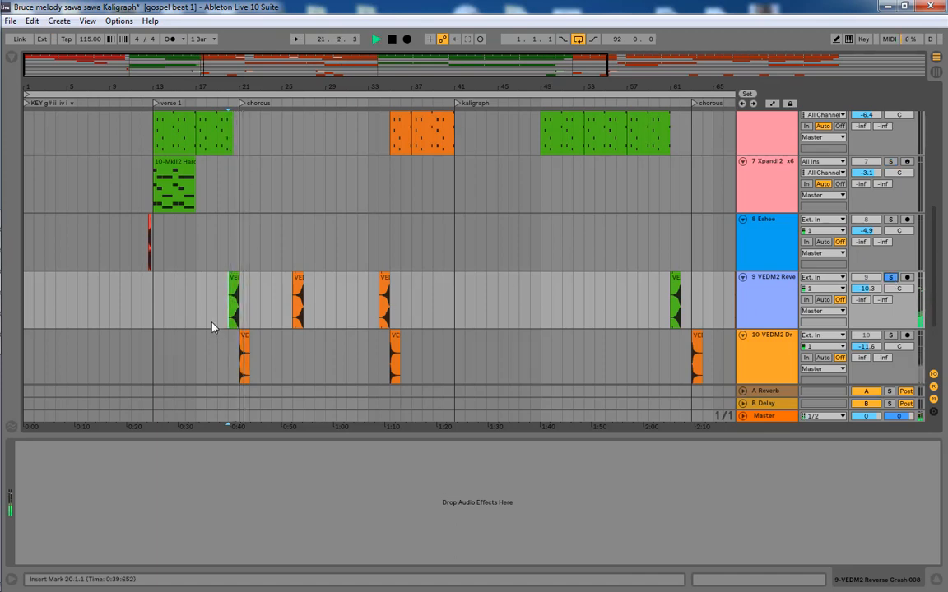
{"action": "key", "text": "space"}
- Clear the solo and play the full mix of the verse's second half from bar 17
{"action": "left_click_drag", "start_coordinate": [234, 87], "coordinate": [234, 151]}
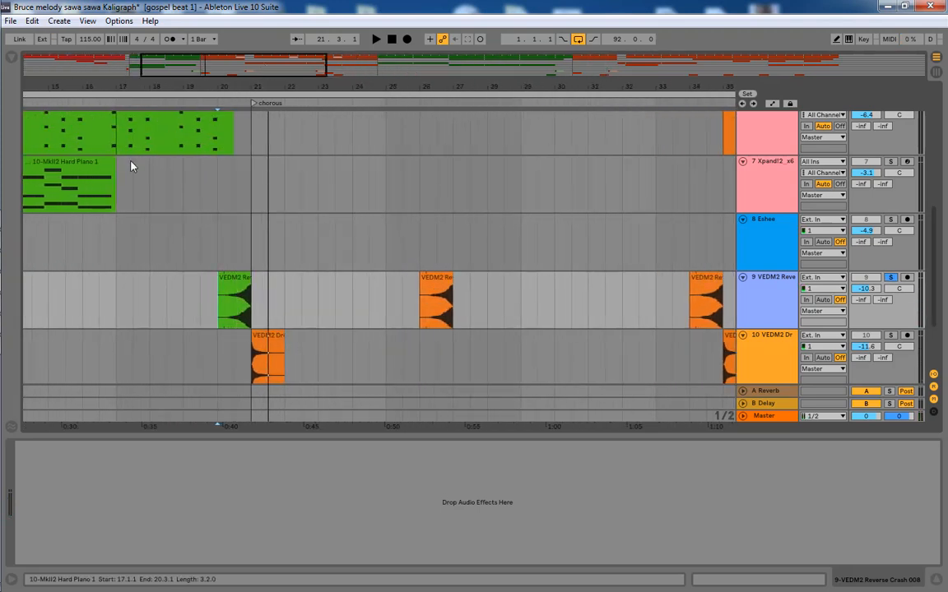
{"action": "left_click", "coordinate": [116, 222]}
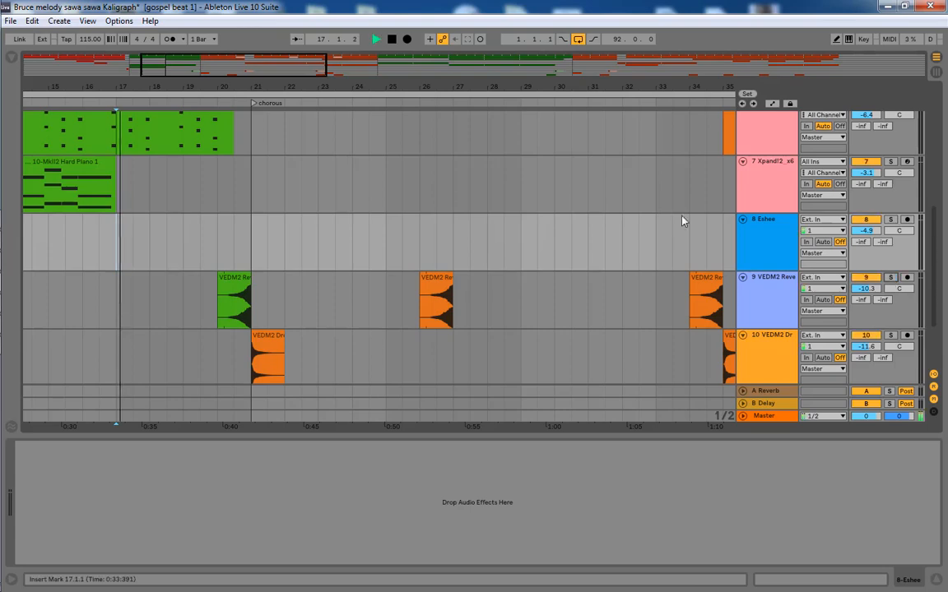
{"action": "scroll", "coordinate": [349, 127], "scroll_direction": "up", "scroll_amount": 4}
{"action": "key", "text": "space"}
{"action": "scroll", "coordinate": [346, 123], "scroll_direction": "up", "scroll_amount": 3}
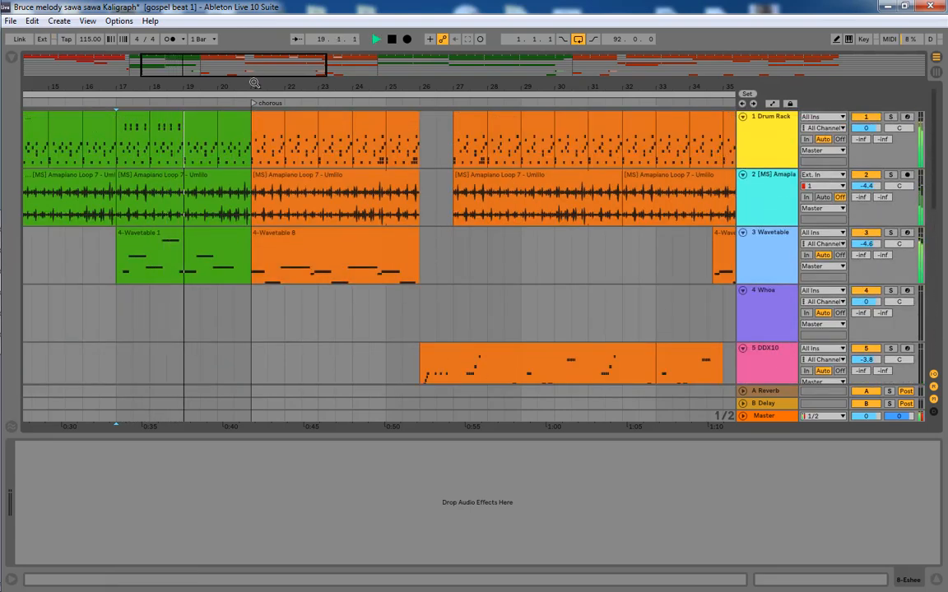
{"action": "left_click_drag", "start_coordinate": [280, 74], "coordinate": [281, 21]}
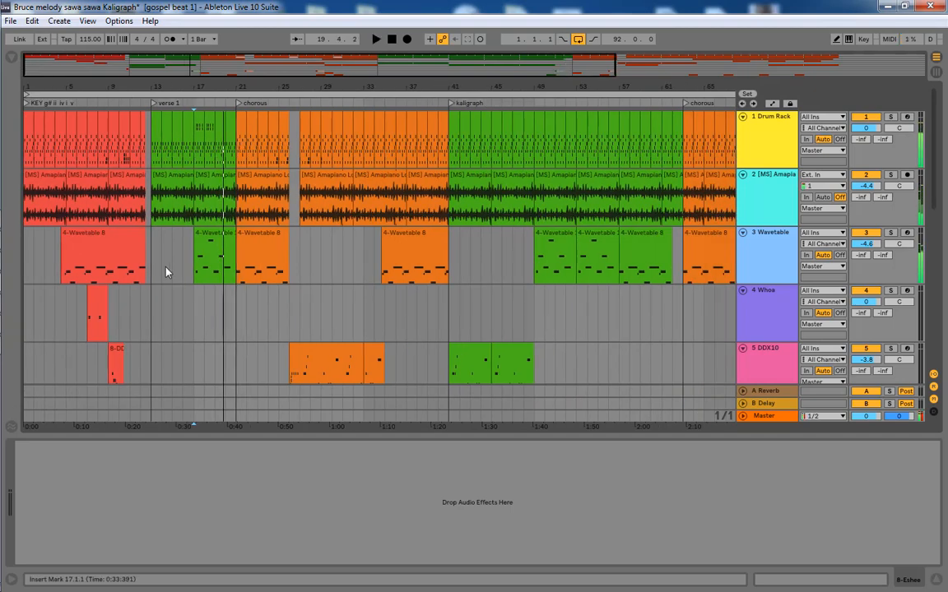
- Open the verse 1 Wavetable clip at bar 17 to examine its notes, and return to the arrangement
{"action": "double_click", "coordinate": [207, 245]}
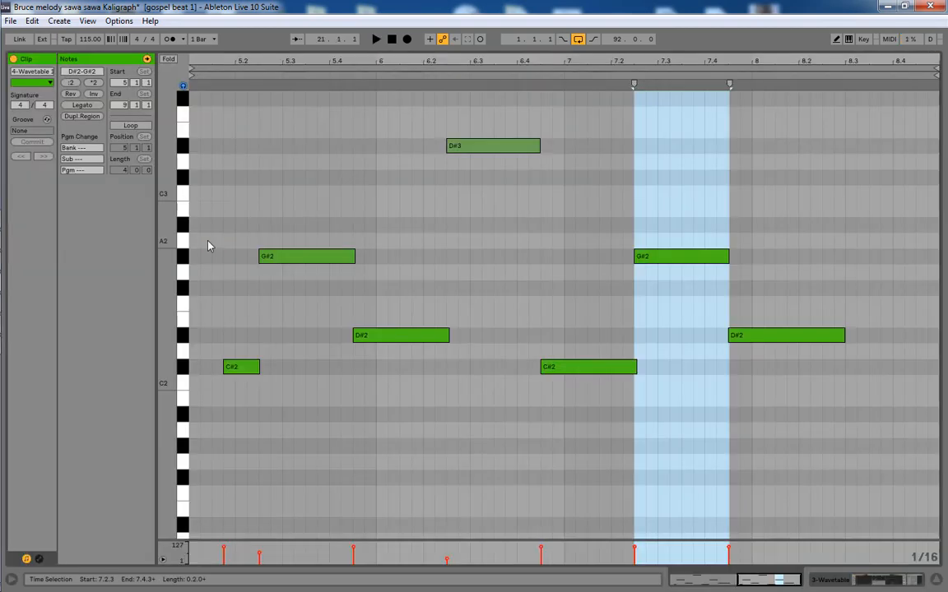
{"action": "left_click", "coordinate": [197, 312]}
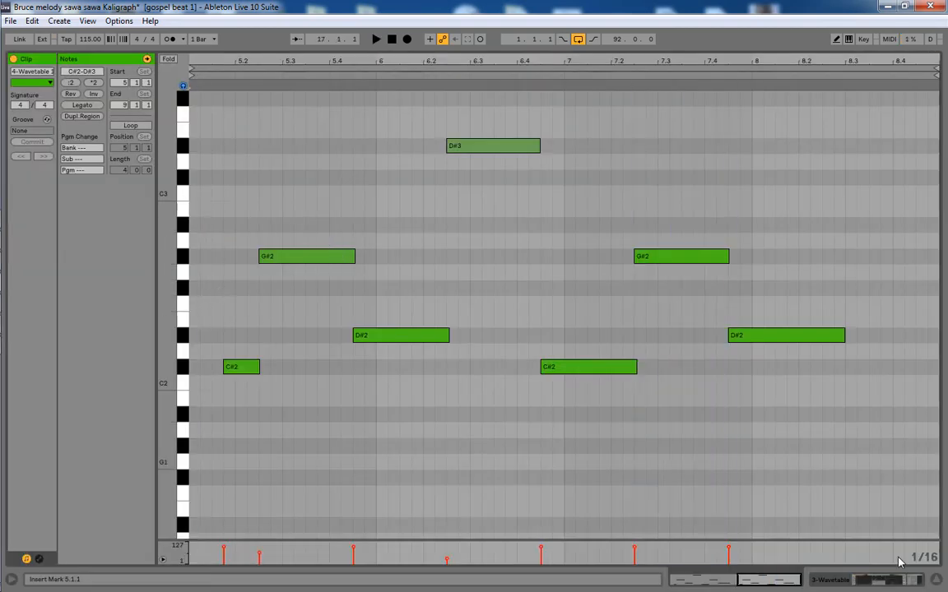
{"action": "left_click", "coordinate": [937, 581]}
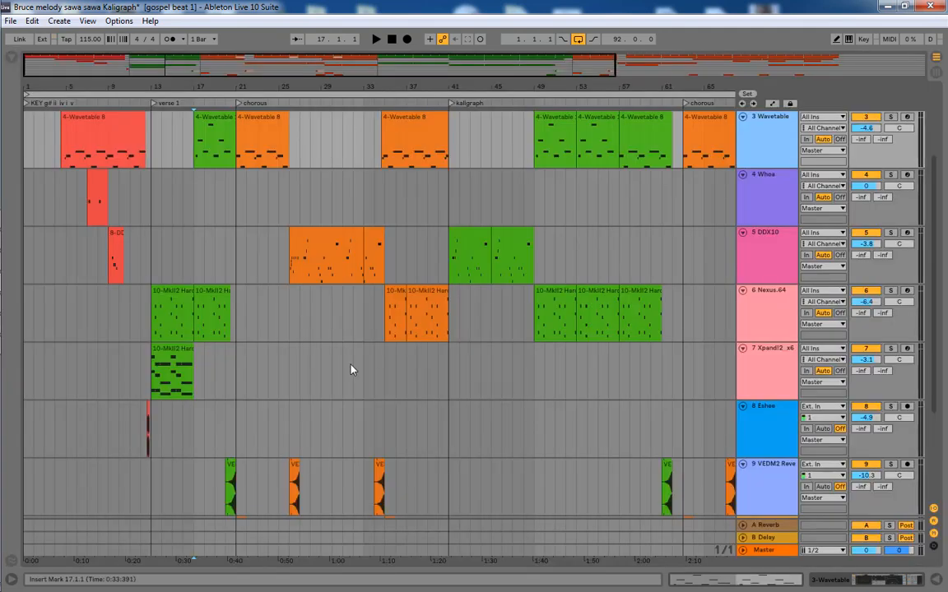
- Solo the Wavetable track and play its bar 17 clip with the notes open, closing the clip after playback
{"action": "left_click", "coordinate": [890, 117]}
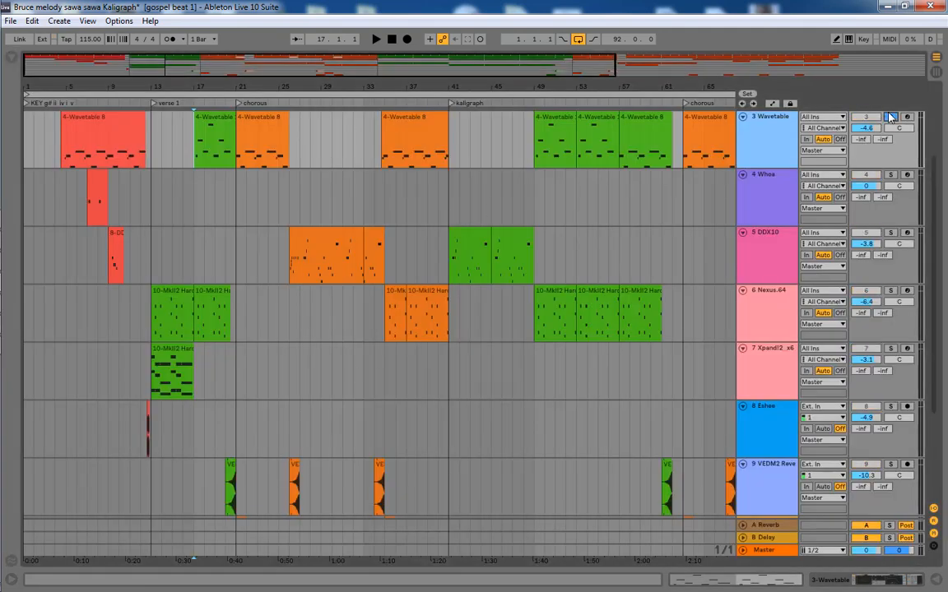
{"action": "double_click", "coordinate": [206, 130]}
{"action": "key", "text": "space"}
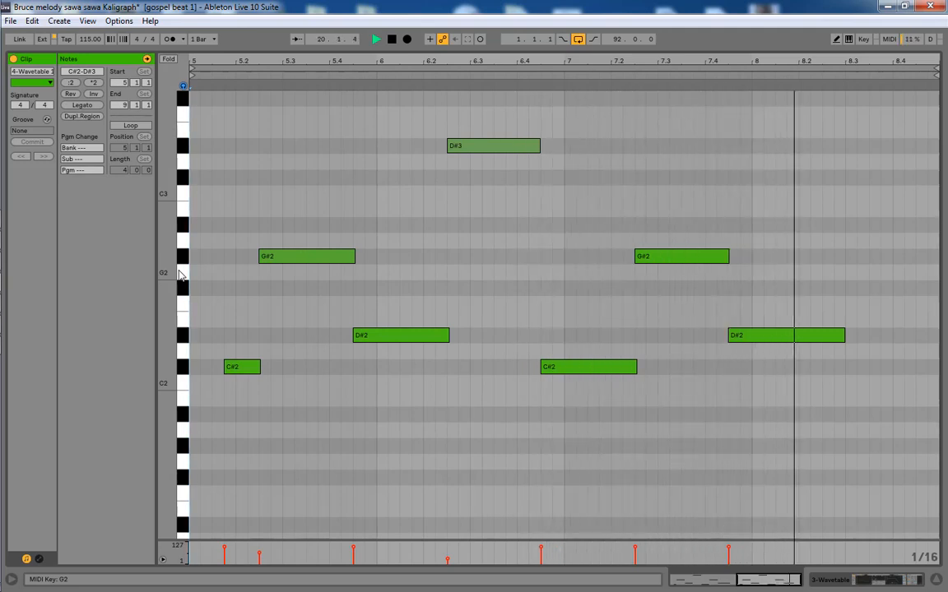
{"action": "key", "text": "space"}
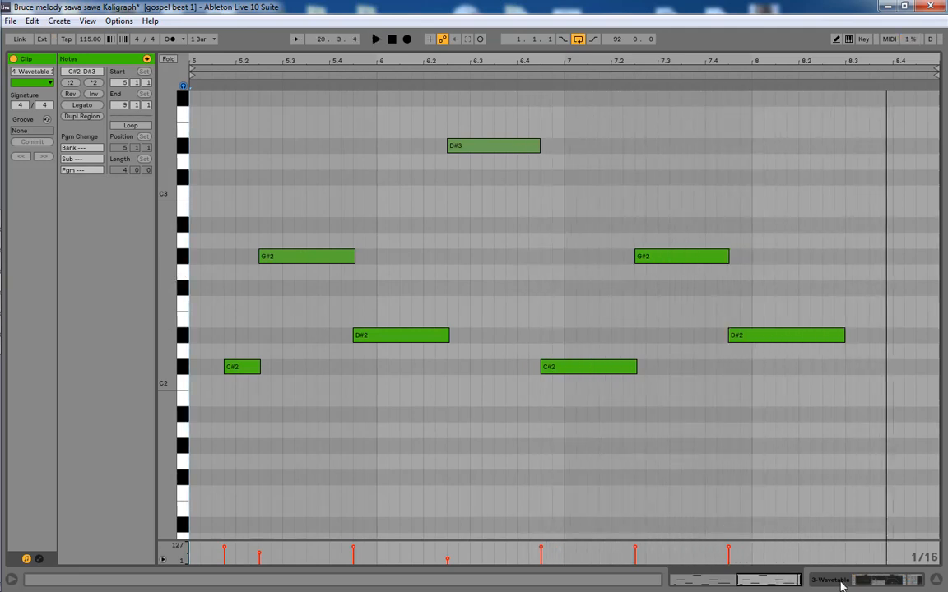
{"action": "left_click", "coordinate": [943, 581]}
- Unsolo the Wavetable track and play the chorus with all tracks from bar 21
{"action": "scroll", "coordinate": [246, 181], "scroll_direction": "up", "scroll_amount": 3}
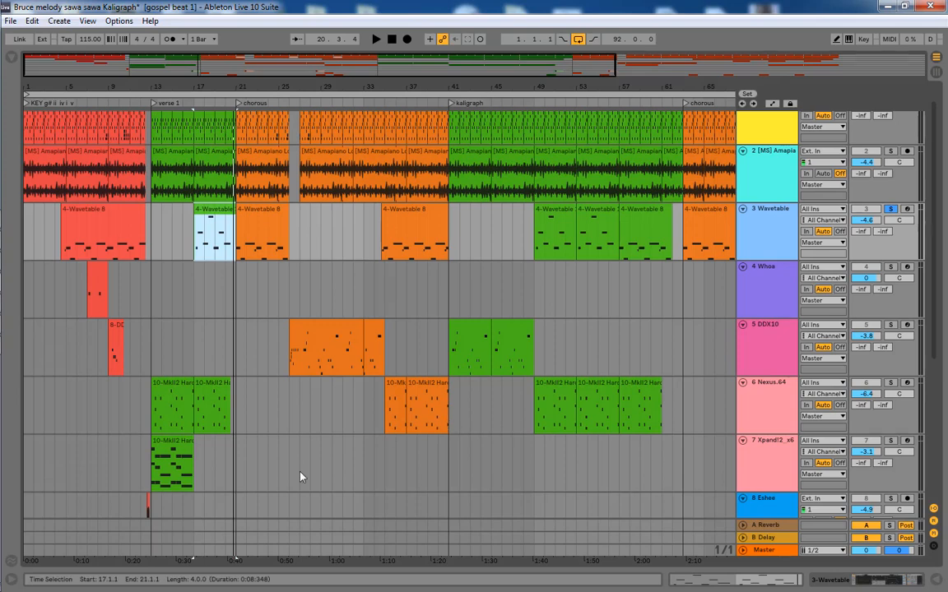
{"action": "left_click", "coordinate": [239, 480]}
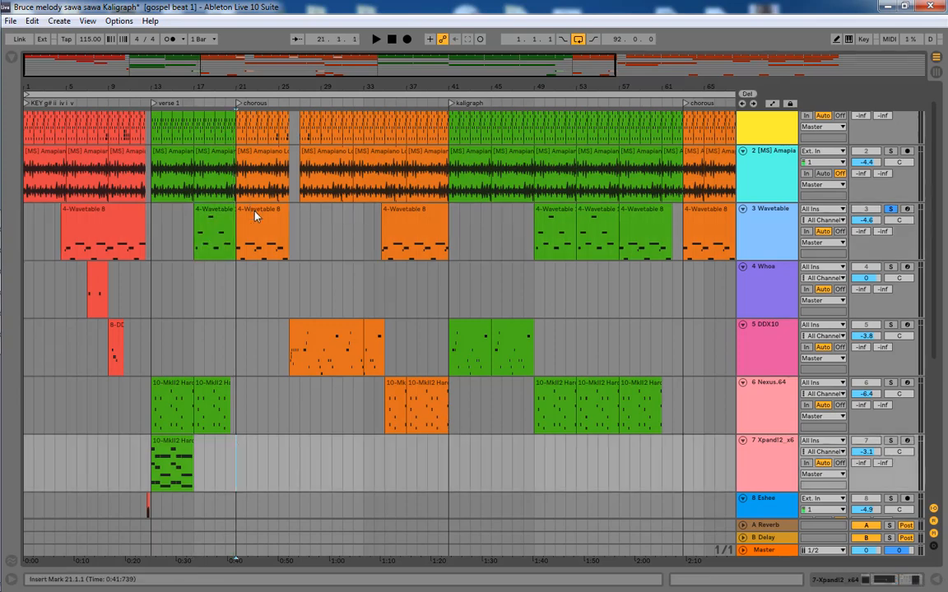
{"action": "scroll", "coordinate": [212, 134], "scroll_direction": "up", "scroll_amount": 1}
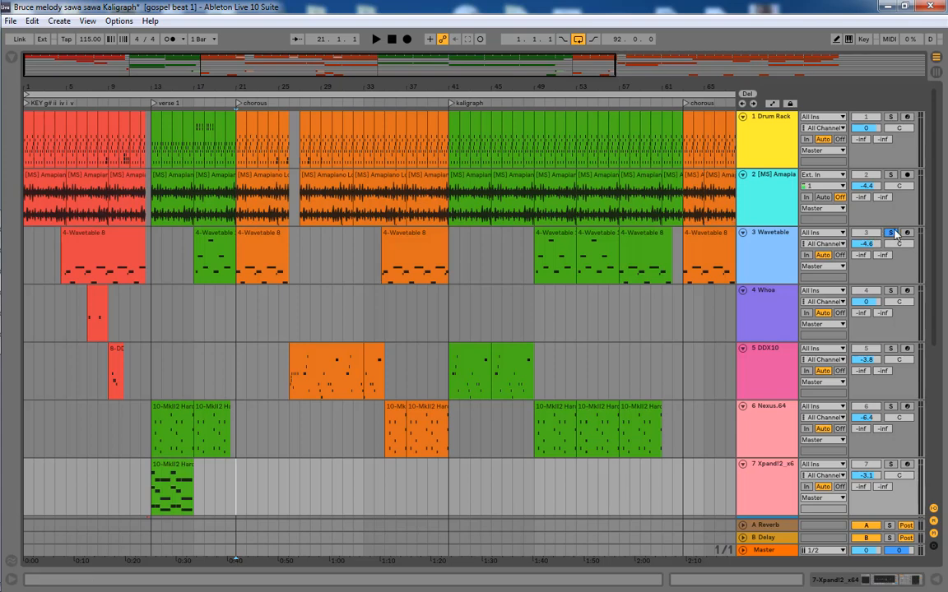
{"action": "key", "text": "space"}
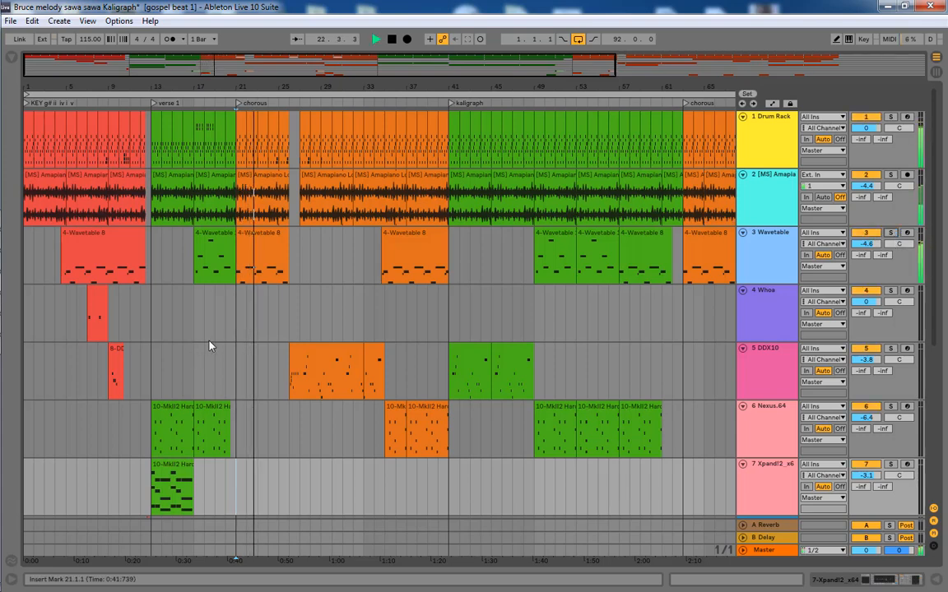
{"action": "key", "text": "space"}
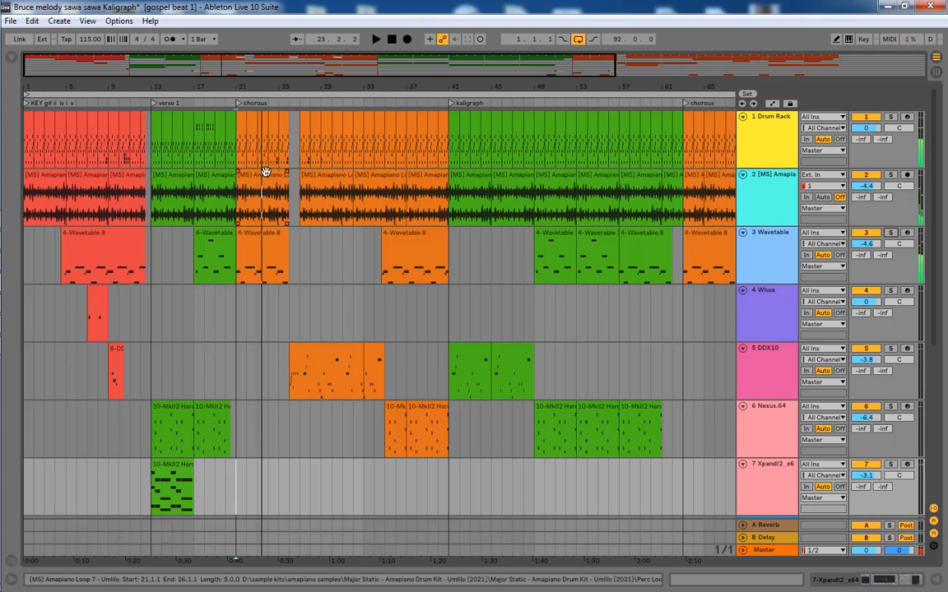
- Open the DDX10 chorus clip that starts at bar 26 and examine its opening notes
{"action": "scroll", "coordinate": [273, 208], "scroll_direction": "down", "scroll_amount": 2}
{"action": "scroll", "coordinate": [267, 295], "scroll_direction": "down", "scroll_amount": 1}
{"action": "scroll", "coordinate": [268, 295], "scroll_direction": "up", "scroll_amount": 2}
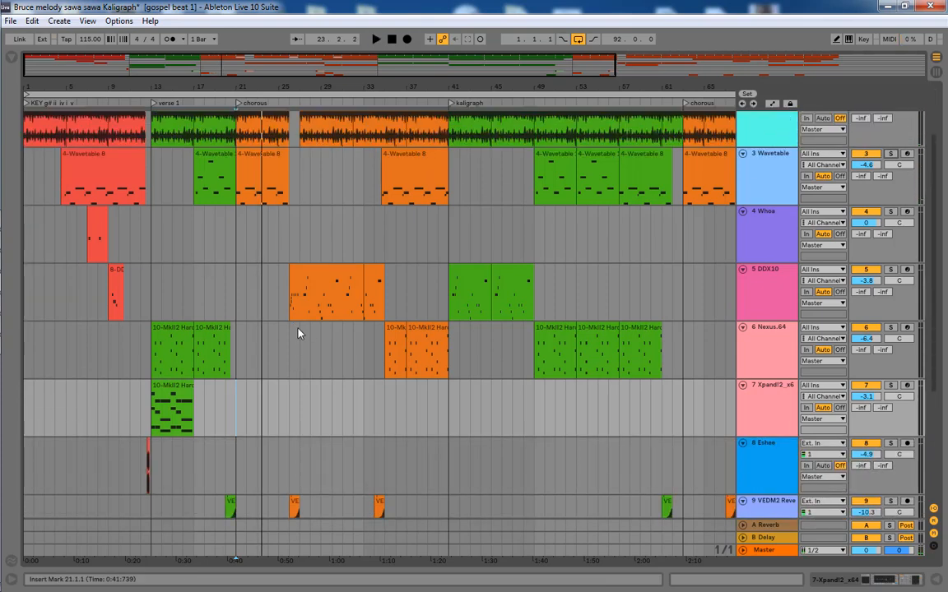
{"action": "scroll", "coordinate": [275, 301], "scroll_direction": "up", "scroll_amount": 2}
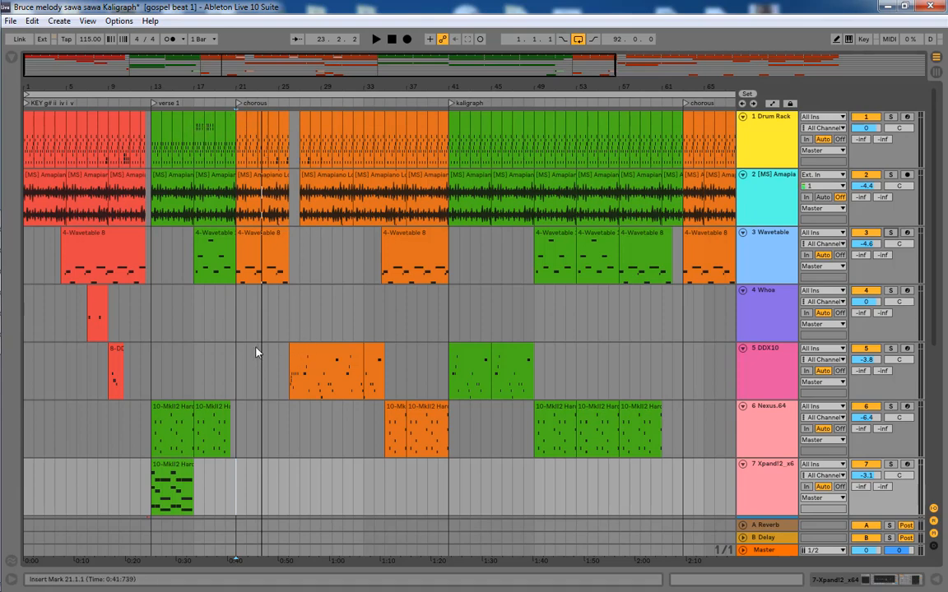
{"action": "scroll", "coordinate": [294, 248], "scroll_direction": "down", "scroll_amount": 3}
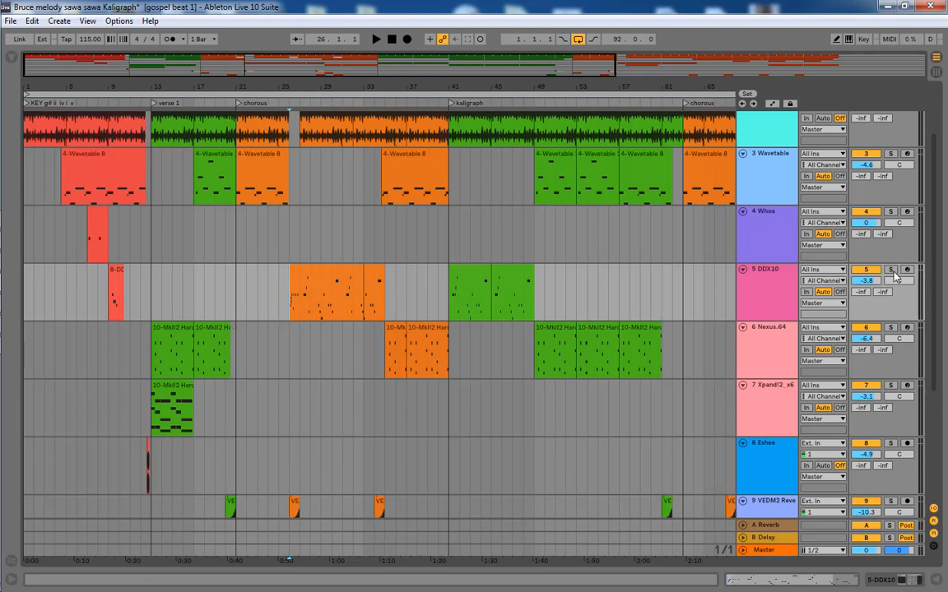
{"action": "double_click", "coordinate": [312, 276]}
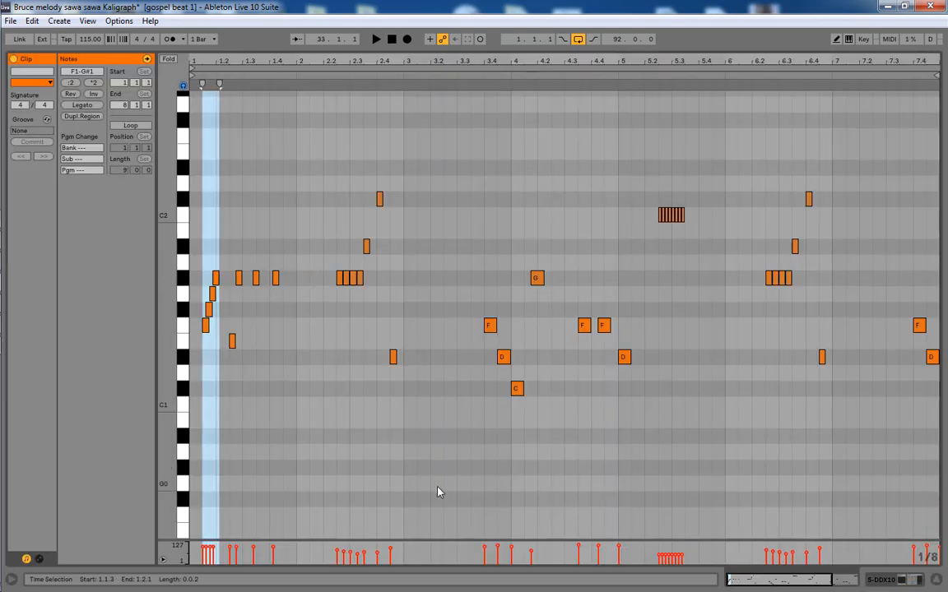
{"action": "left_click_drag", "start_coordinate": [253, 56], "coordinate": [248, 103]}
{"action": "key", "text": "minus"}
{"action": "key", "text": "minus"}
{"action": "key", "text": "minus"}
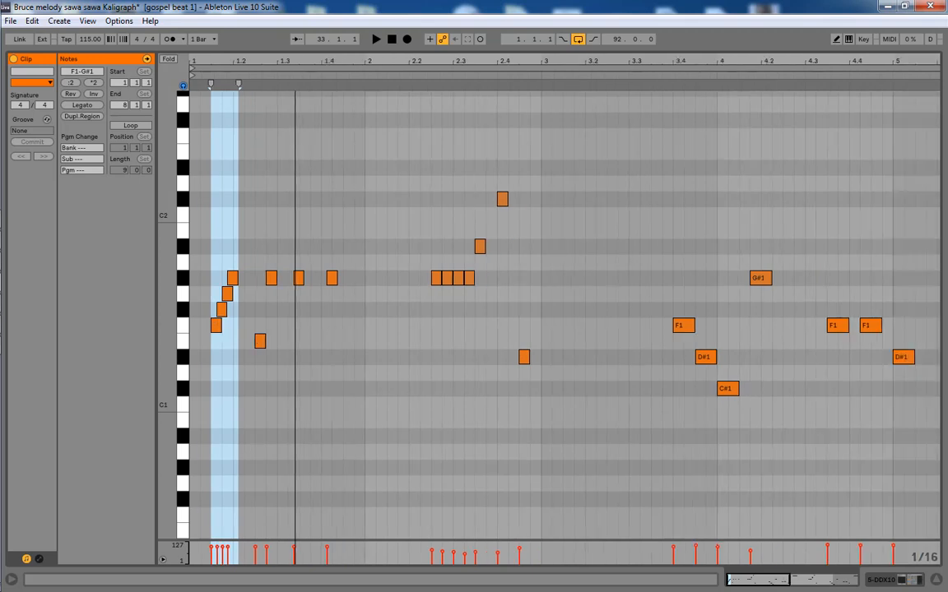
- Play the DDX10 chorus clip in short passages while examining its notes up to clip bar 5, and return to the arrangement
{"action": "key", "text": "space"}
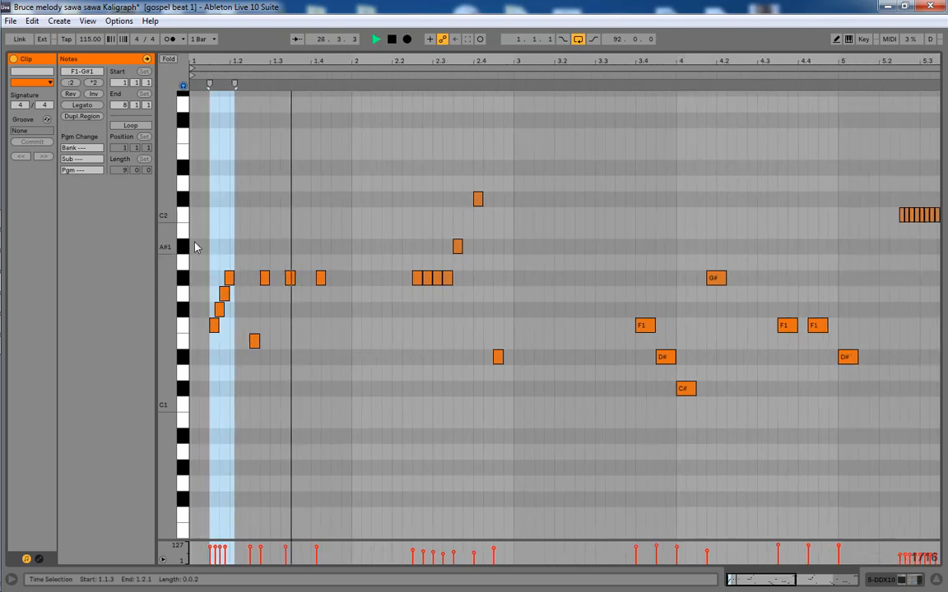
{"action": "key", "text": "space"}
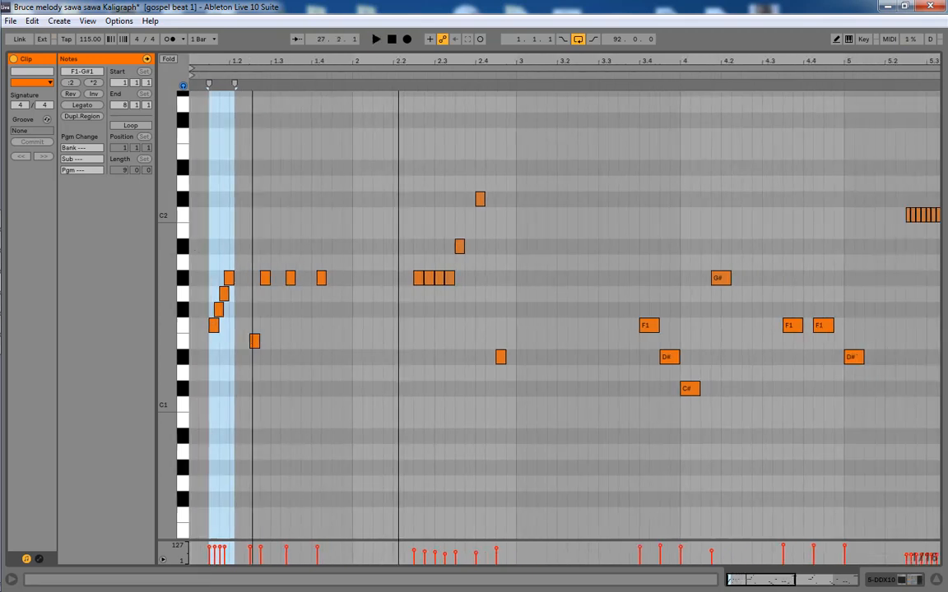
{"action": "key", "text": "plus"}
{"action": "key", "text": "space"}
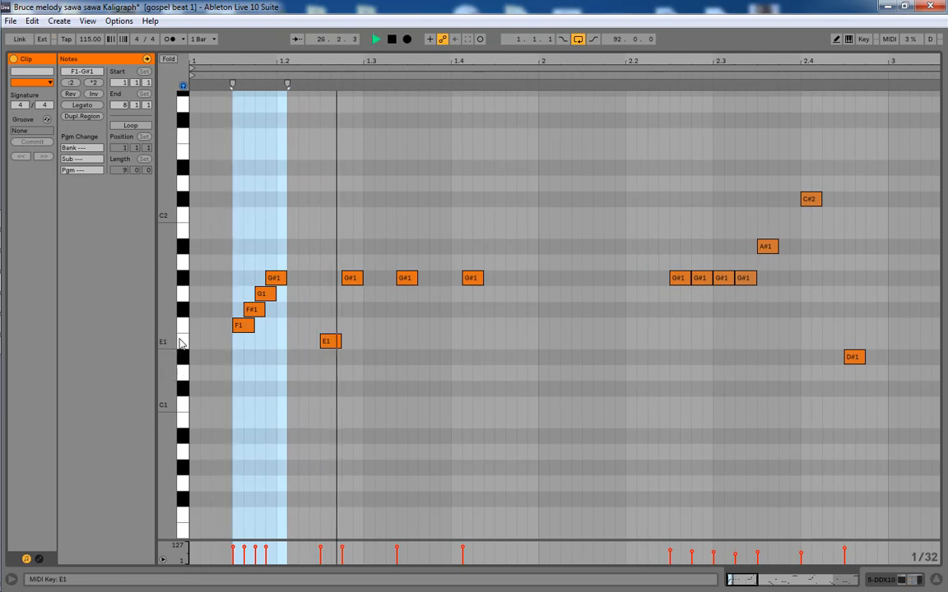
{"action": "left_click", "coordinate": [333, 121]}
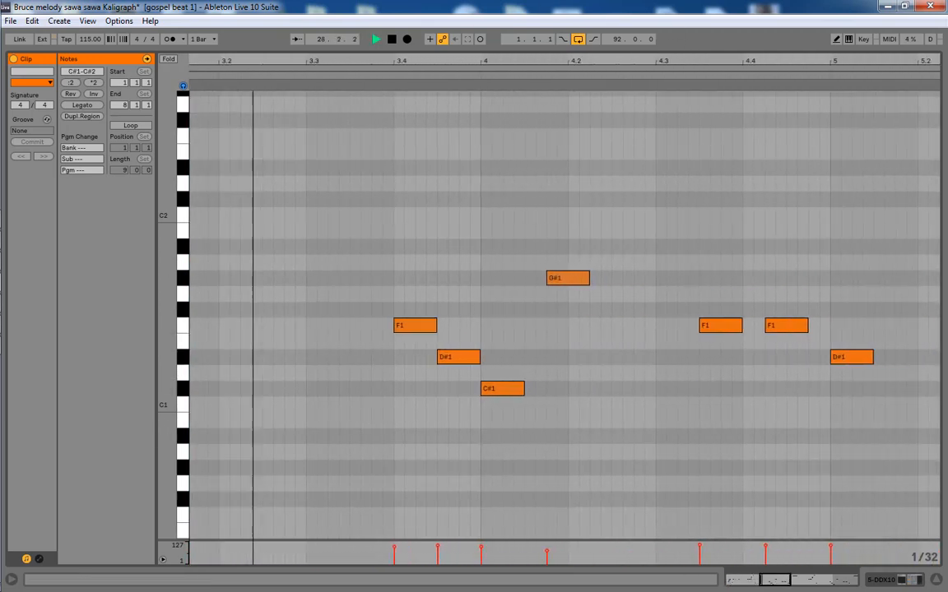
{"action": "key", "text": "minus"}
{"action": "left_click_drag", "start_coordinate": [805, 53], "coordinate": [805, 74]}
{"action": "key", "text": "space"}
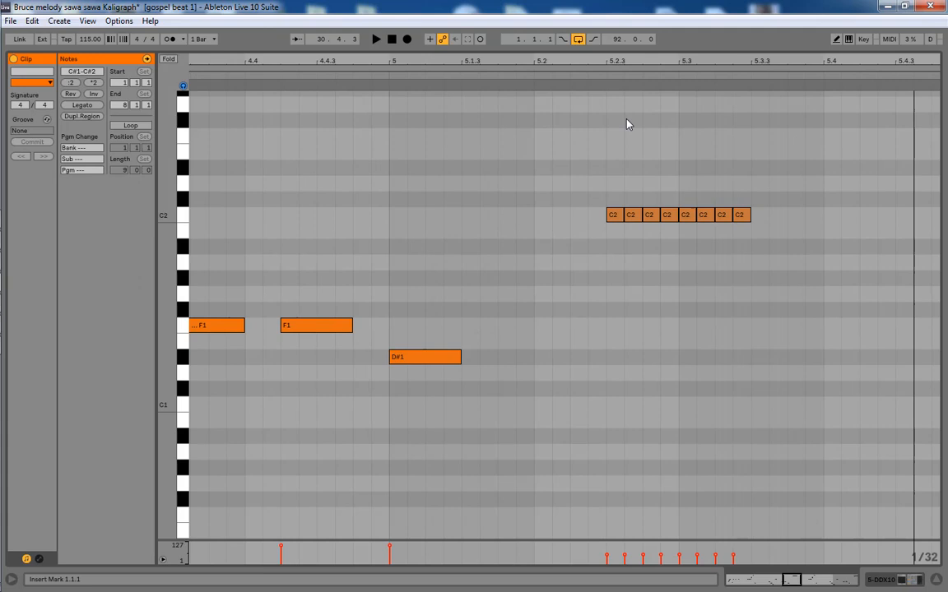
{"action": "left_click", "coordinate": [936, 582]}
- Solo the Nexus.64 track 11 in place of DDX10 and set the playback start at its chorus clip at bar 24
{"action": "scroll", "coordinate": [313, 175], "scroll_direction": "up", "scroll_amount": 2}
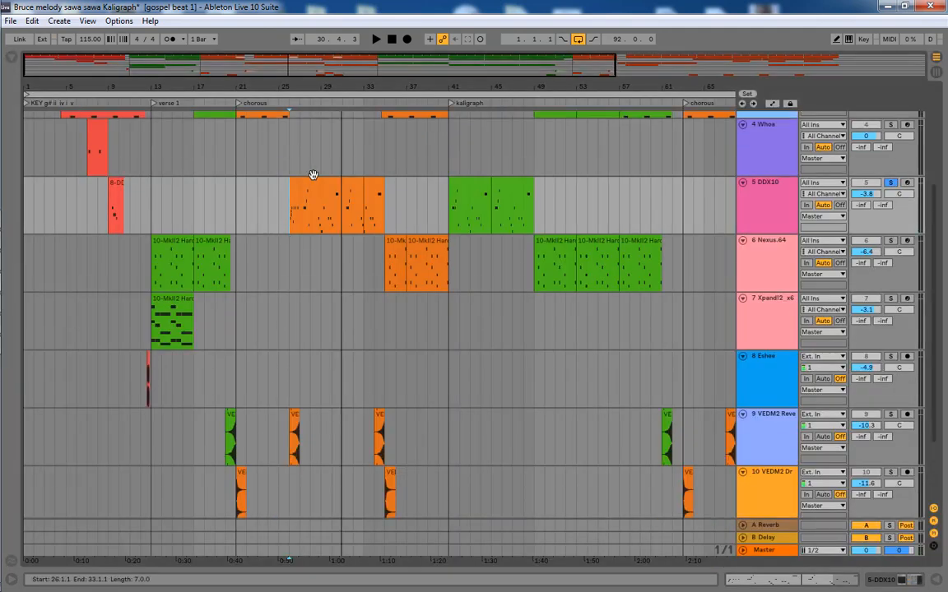
{"action": "left_click", "coordinate": [309, 187]}
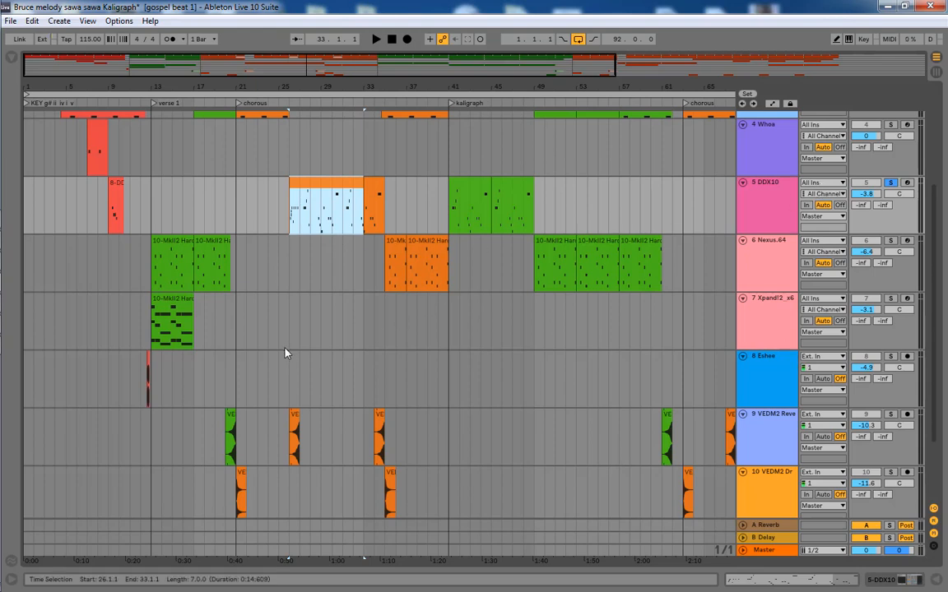
{"action": "scroll", "coordinate": [285, 356], "scroll_direction": "down", "scroll_amount": 2}
{"action": "scroll", "coordinate": [284, 356], "scroll_direction": "down", "scroll_amount": 3}
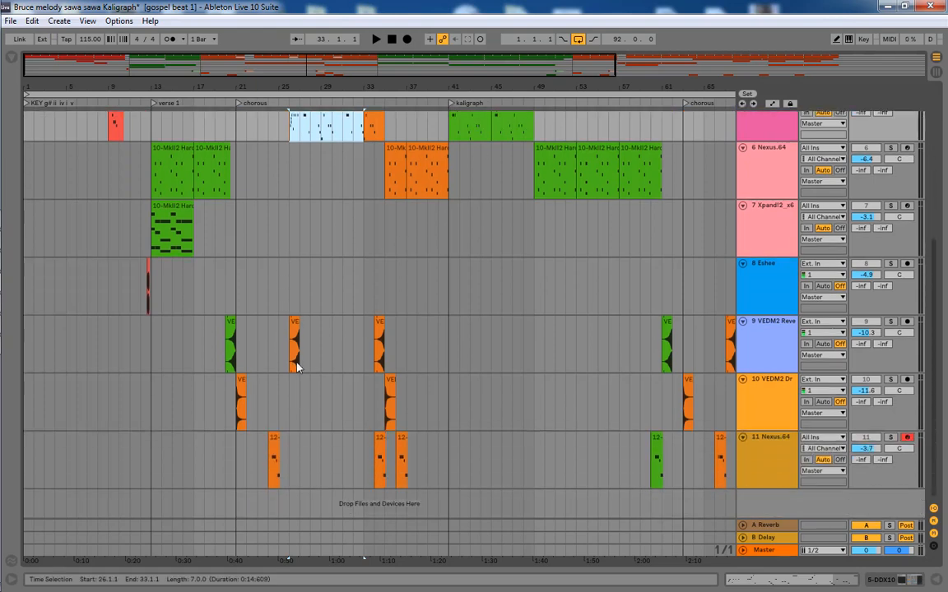
{"action": "scroll", "coordinate": [310, 352], "scroll_direction": "up", "scroll_amount": 4}
{"action": "scroll", "coordinate": [322, 385], "scroll_direction": "down", "scroll_amount": 2}
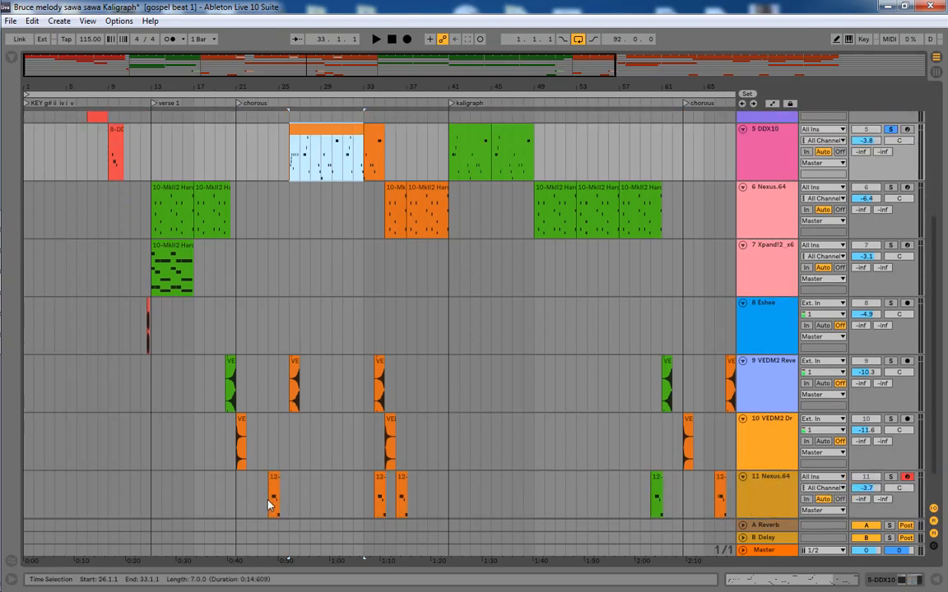
{"action": "left_click", "coordinate": [741, 499]}
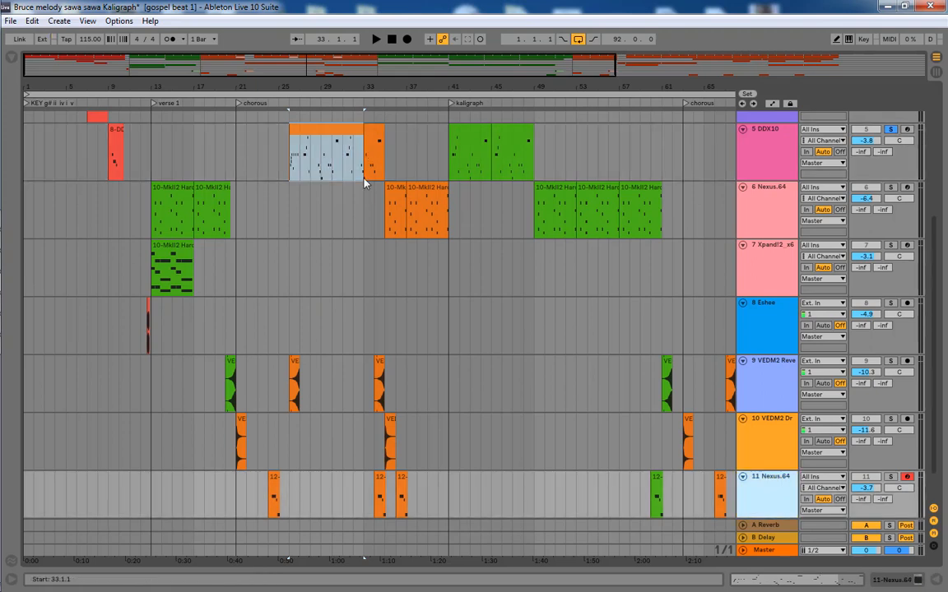
{"action": "scroll", "coordinate": [328, 343], "scroll_direction": "down", "scroll_amount": 2}
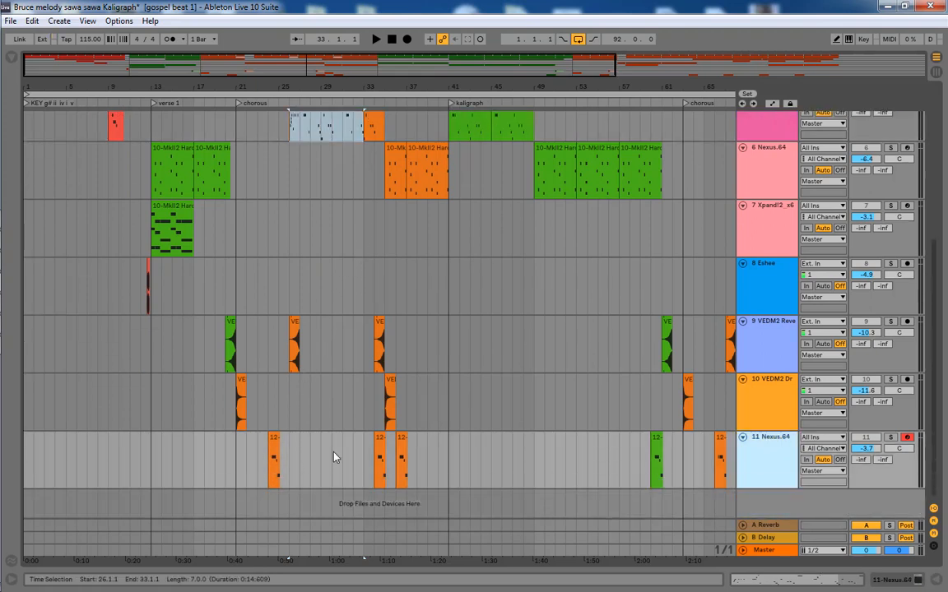
{"action": "left_click", "coordinate": [274, 449]}
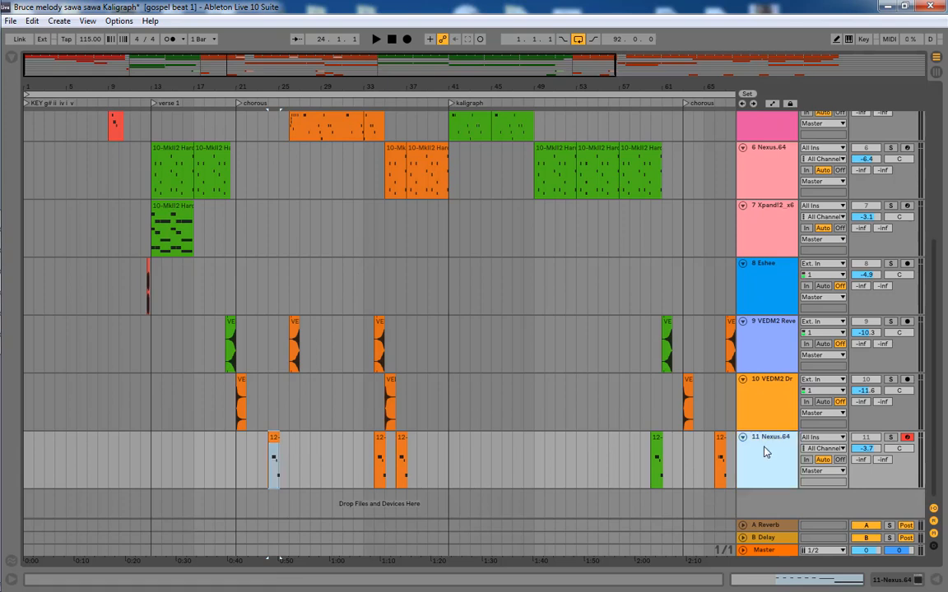
{"action": "left_click", "coordinate": [267, 481]}
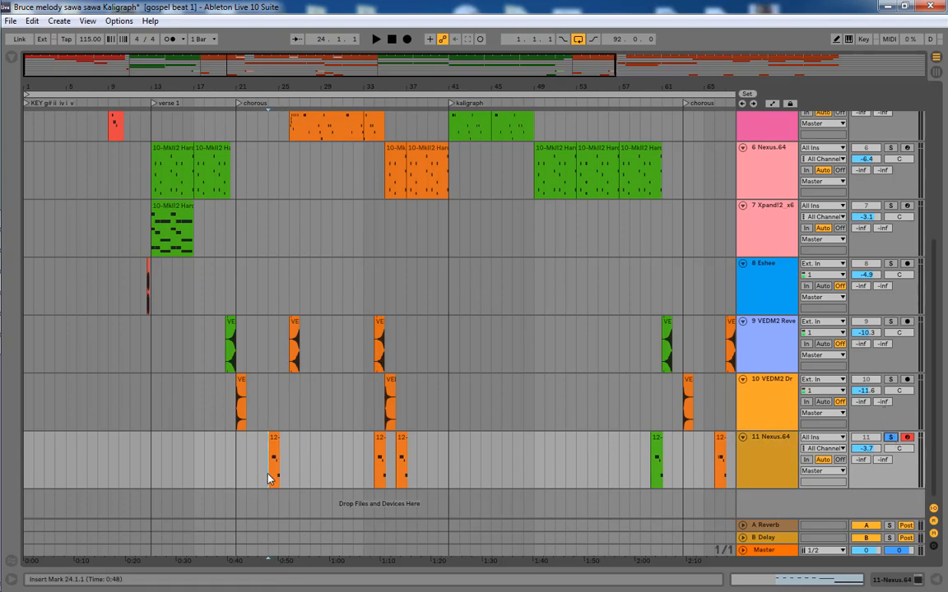
- Open the track 11 Nexus.64 clip at bar 24, play it while examining its notes, and return to the arrangement
{"action": "double_click", "coordinate": [275, 448]}
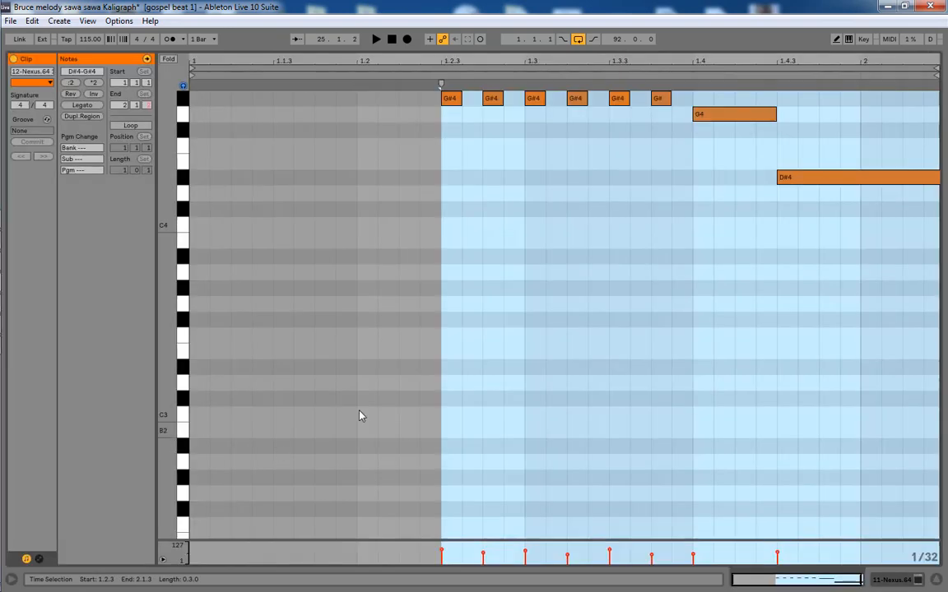
{"action": "scroll", "coordinate": [446, 378], "scroll_direction": "up", "scroll_amount": 5}
{"action": "key", "text": "space"}
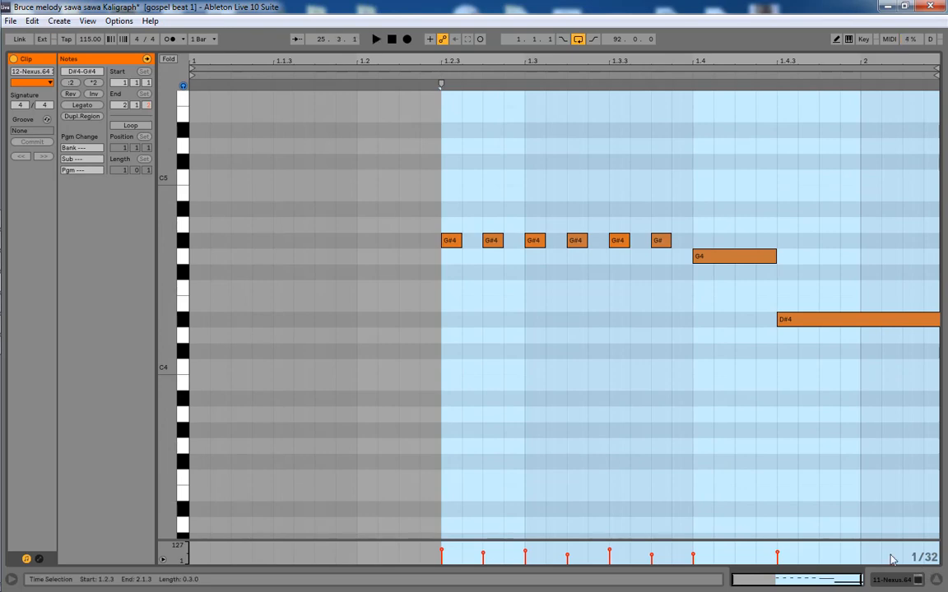
{"action": "left_click", "coordinate": [938, 582]}
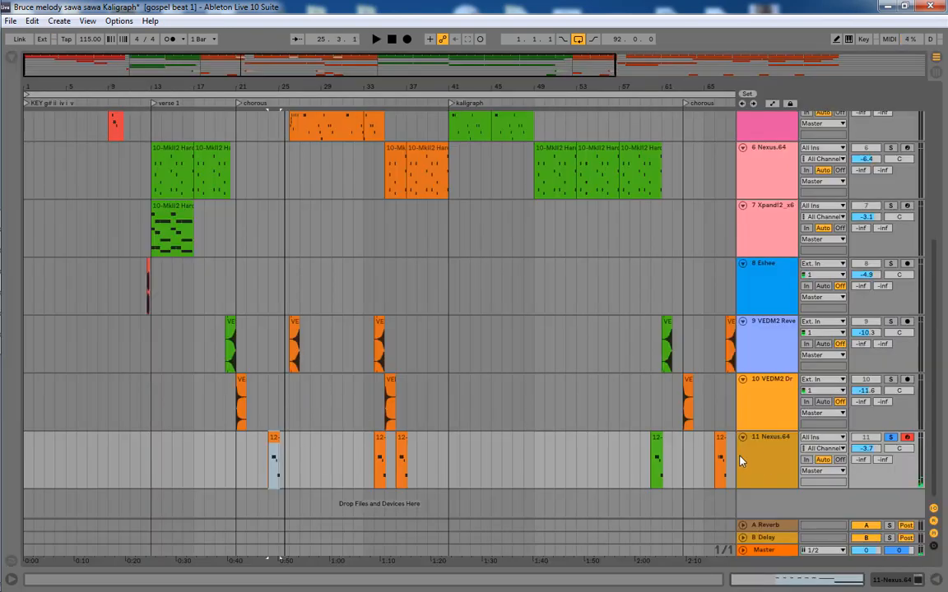
- Open the Nexus plug-in window of track 11 to examine its GT FM Guitar 1 preset, and close the window
{"action": "left_click", "coordinate": [766, 461]}
{"action": "double_click", "coordinate": [766, 462]}
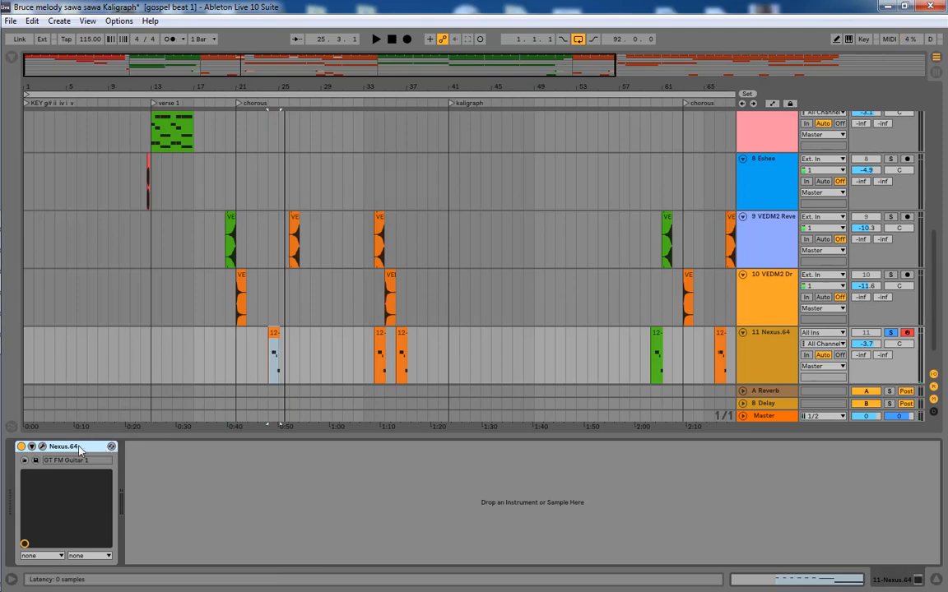
{"action": "left_click", "coordinate": [33, 446]}
{"action": "left_click", "coordinate": [42, 447]}
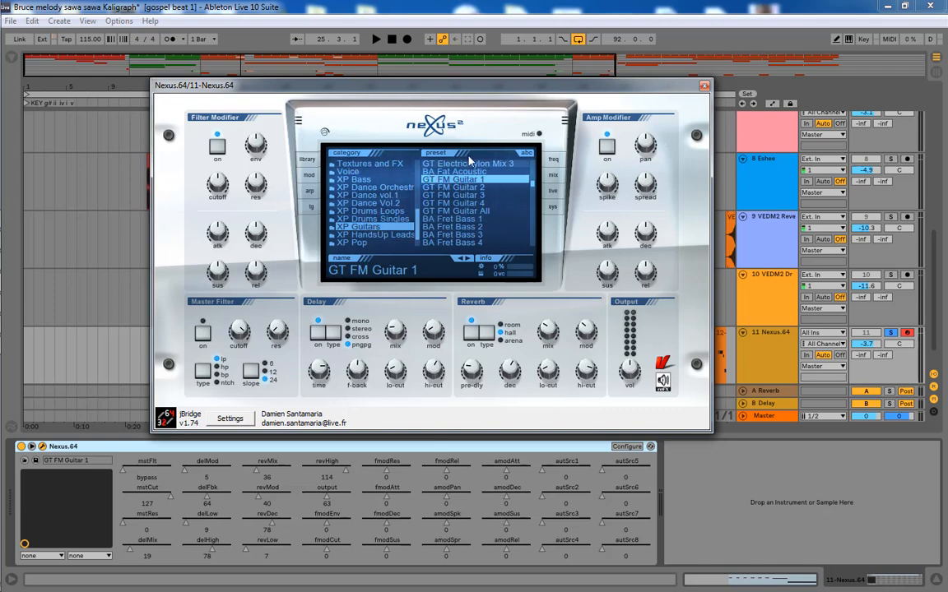
{"action": "left_click", "coordinate": [705, 87]}
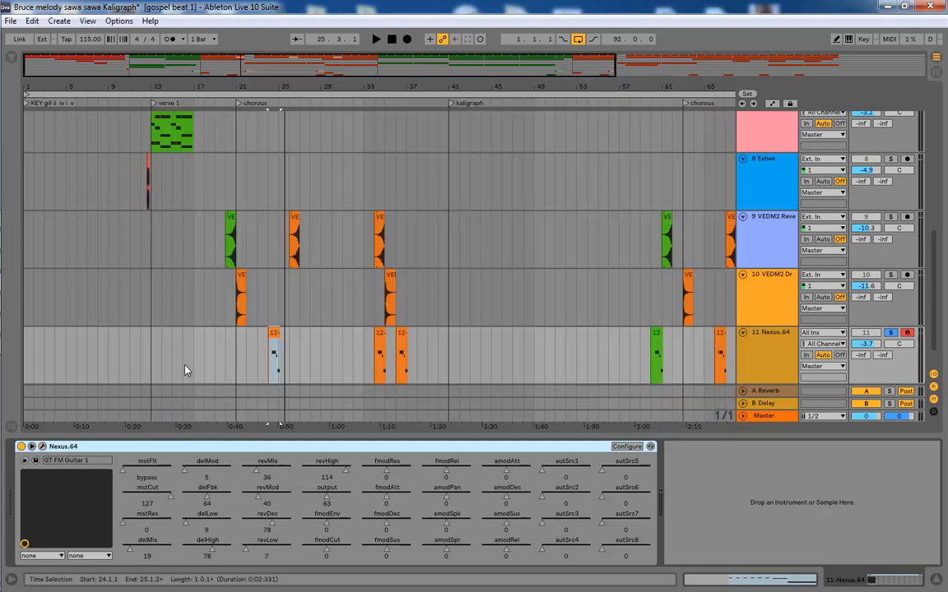
- Unsolo the Nexus.64 track 11 and play the chorus with all tracks from bar 24
{"action": "left_click", "coordinate": [265, 379]}
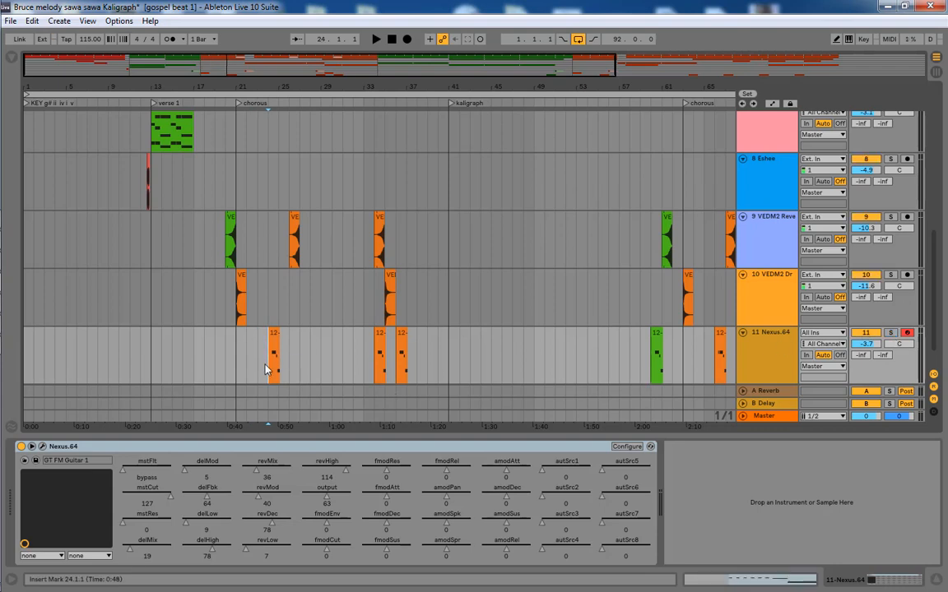
{"action": "key", "text": "space"}
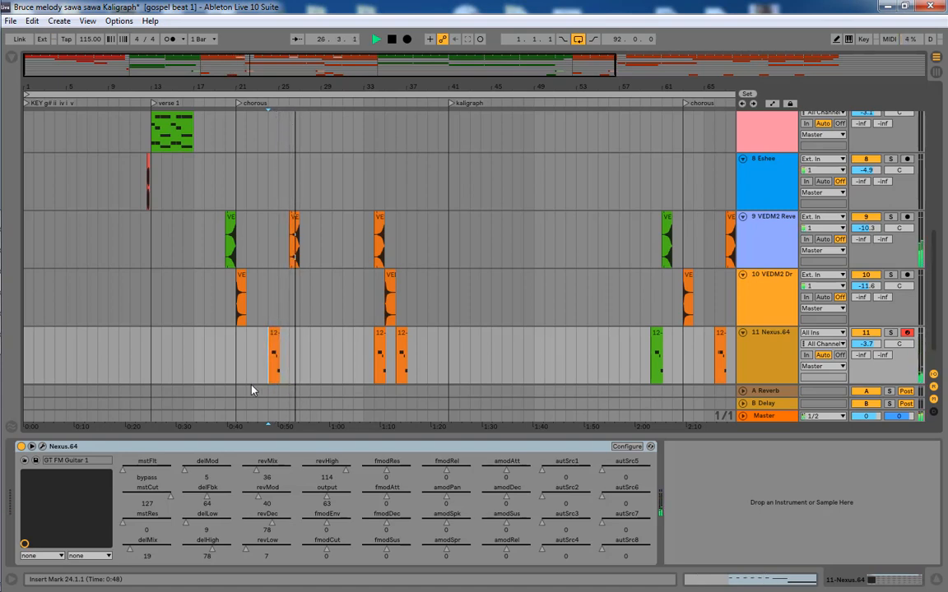
{"action": "key", "text": "space"}
- Examine the full arrangement across all tracks, from the intro to the final chorus section
{"action": "scroll", "coordinate": [390, 222], "scroll_direction": "up", "scroll_amount": 5}
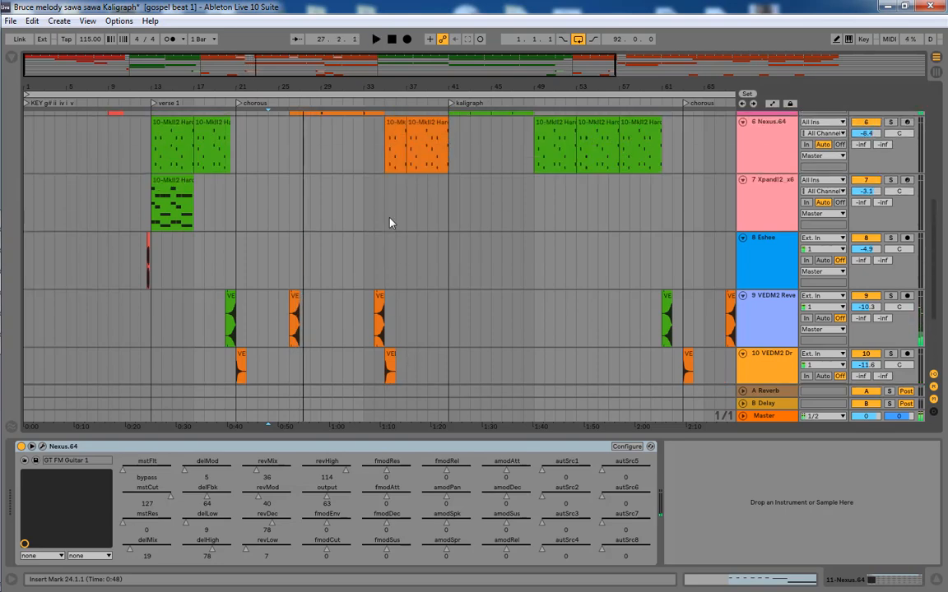
{"action": "scroll", "coordinate": [391, 223], "scroll_direction": "up", "scroll_amount": 3}
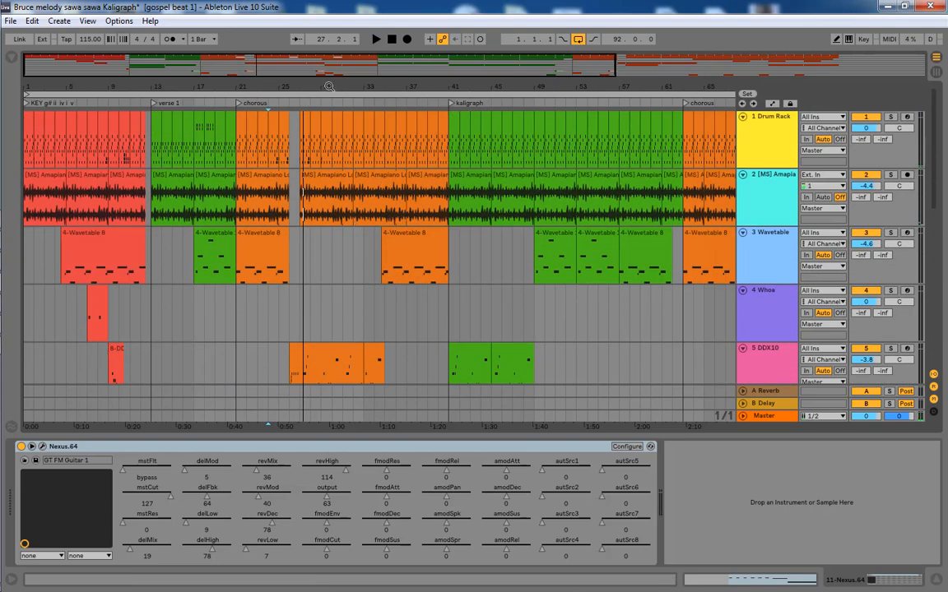
{"action": "left_click_drag", "start_coordinate": [333, 87], "coordinate": [333, 55]}
{"action": "scroll", "coordinate": [274, 193], "scroll_direction": "down", "scroll_amount": 5}
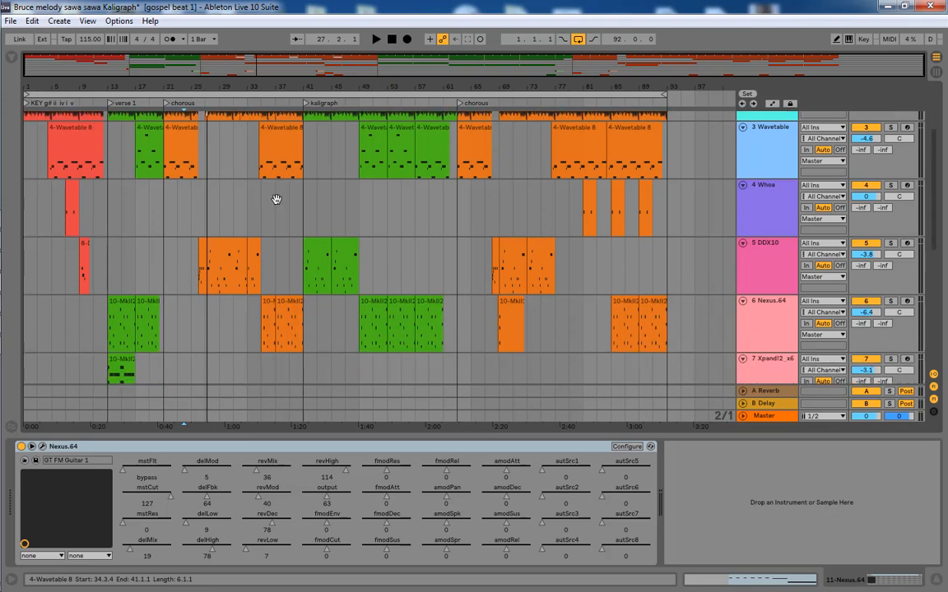
{"action": "scroll", "coordinate": [277, 205], "scroll_direction": "down", "scroll_amount": 1}
{"action": "scroll", "coordinate": [277, 205], "scroll_direction": "up", "scroll_amount": 5}
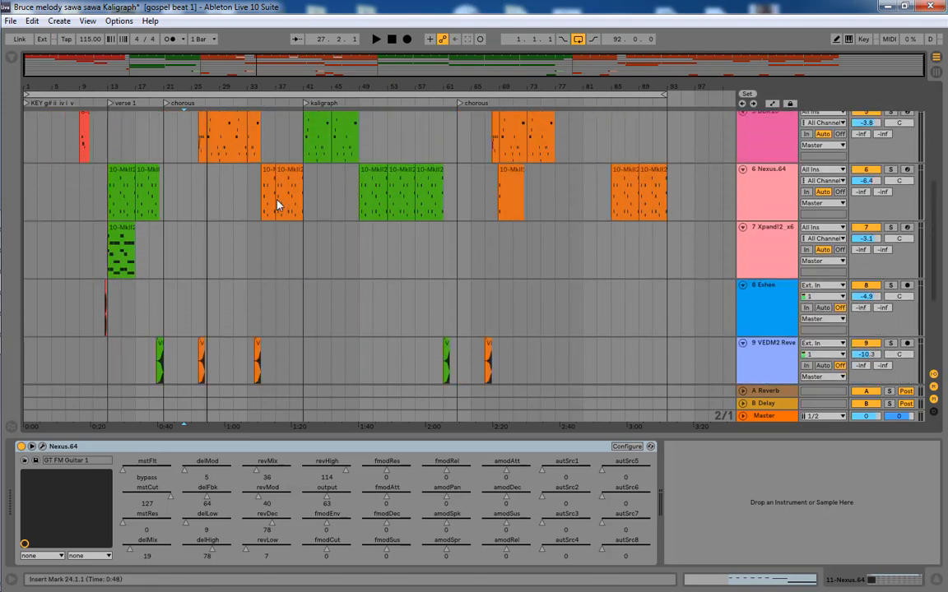
{"action": "scroll", "coordinate": [277, 205], "scroll_direction": "up", "scroll_amount": 1}
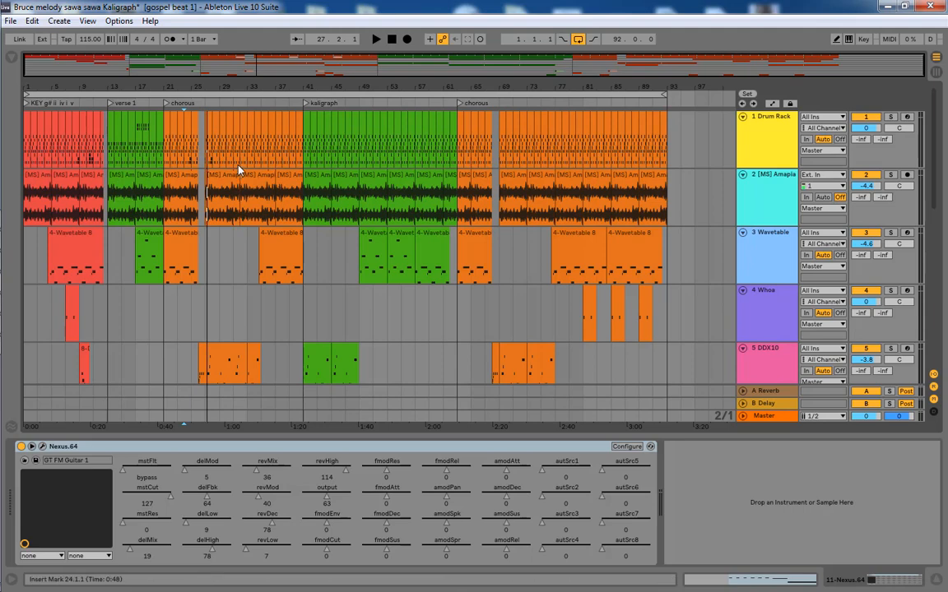
{"action": "scroll", "coordinate": [314, 239], "scroll_direction": "down", "scroll_amount": 3}
{"action": "scroll", "coordinate": [315, 251], "scroll_direction": "down", "scroll_amount": 1}
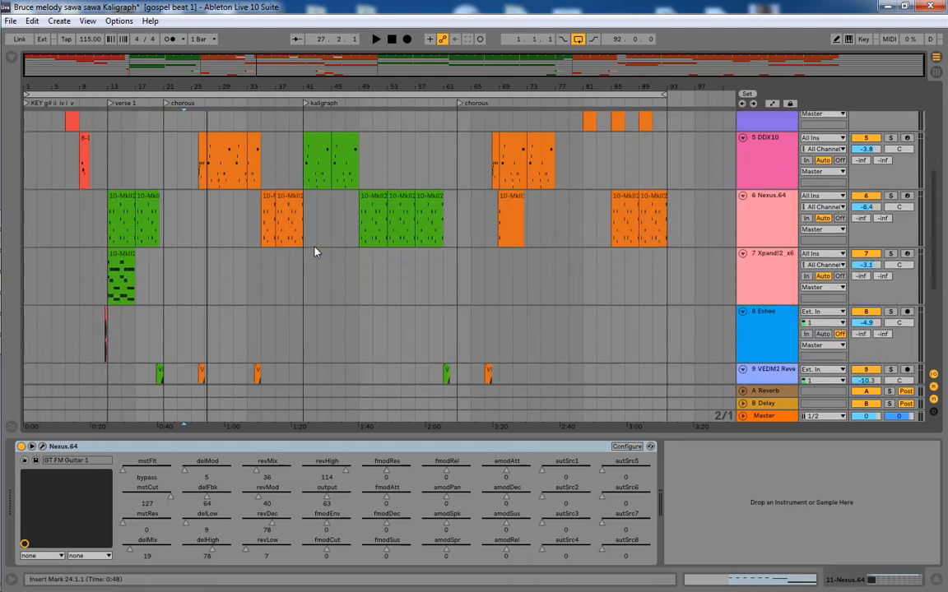
{"action": "scroll", "coordinate": [315, 251], "scroll_direction": "up", "scroll_amount": 4}
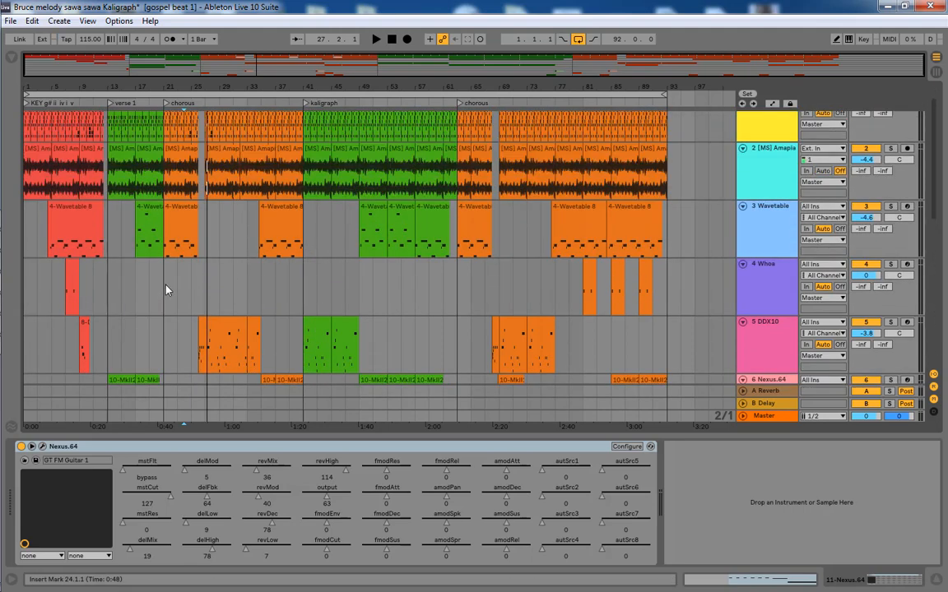
- Play the chorus with all tracks from bar 21 with the device view hidden
{"action": "left_click", "coordinate": [165, 290]}
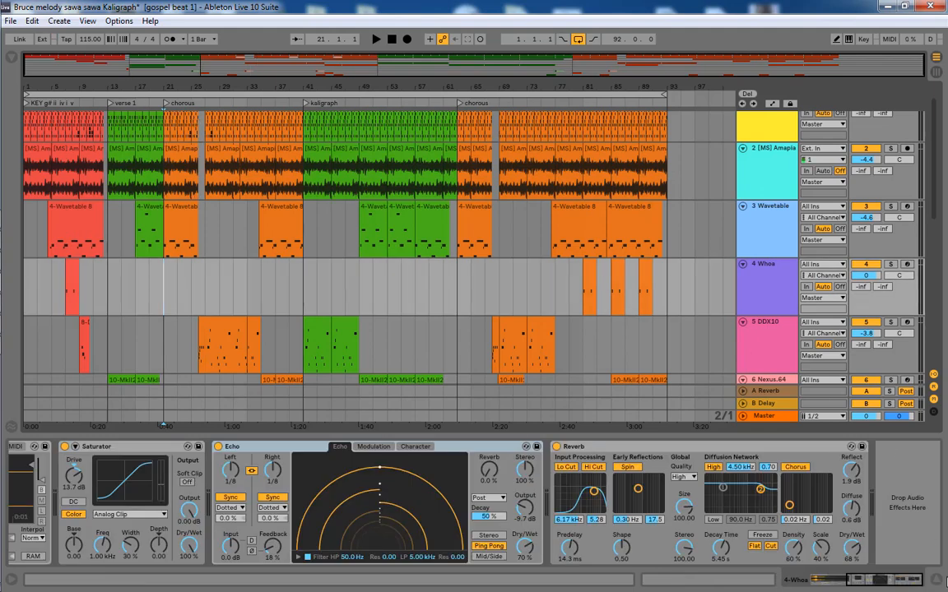
{"action": "left_click", "coordinate": [937, 581]}
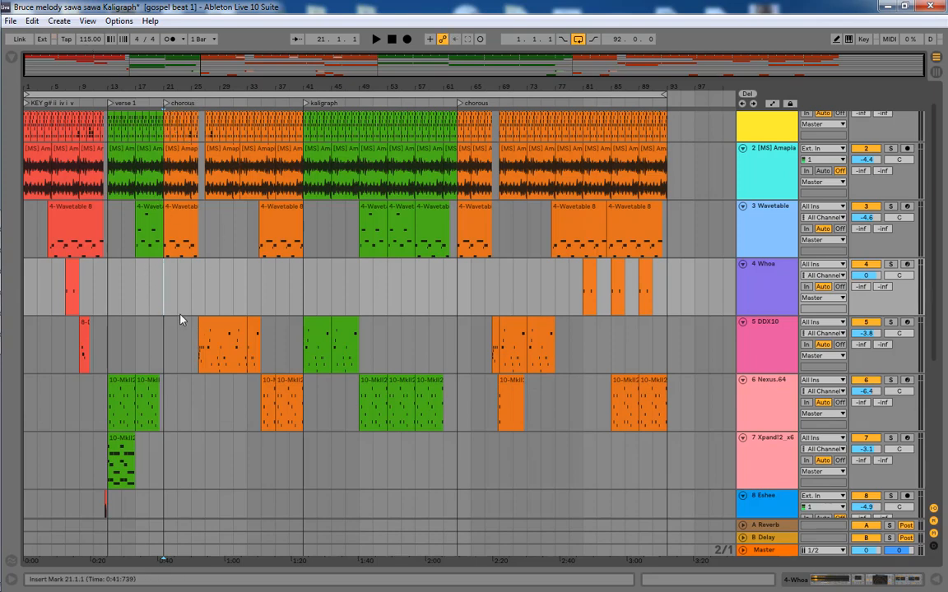
{"action": "scroll", "coordinate": [900, 436], "scroll_direction": "down", "scroll_amount": 6}
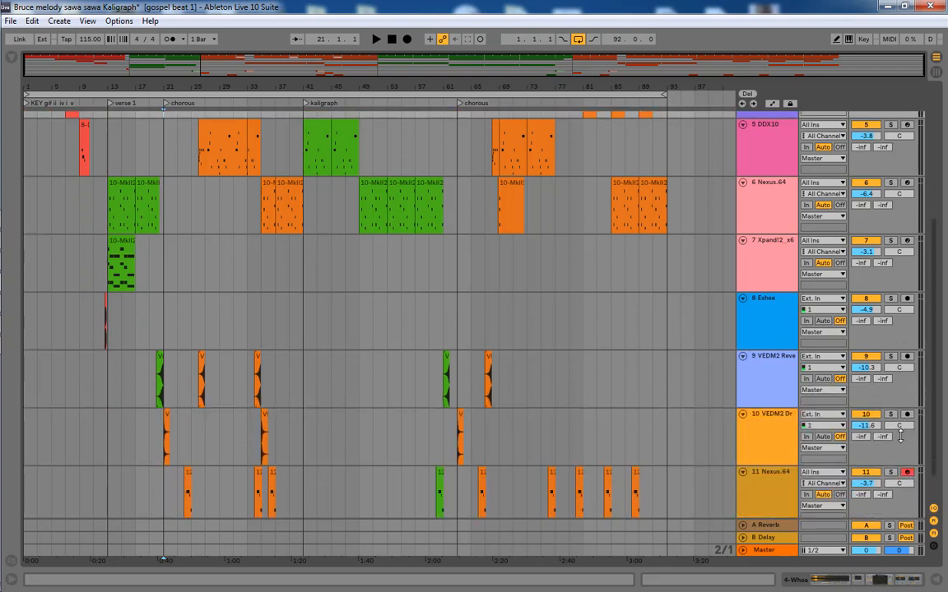
{"action": "key", "text": "space"}
{"action": "scroll", "coordinate": [868, 323], "scroll_direction": "up", "scroll_amount": 6}
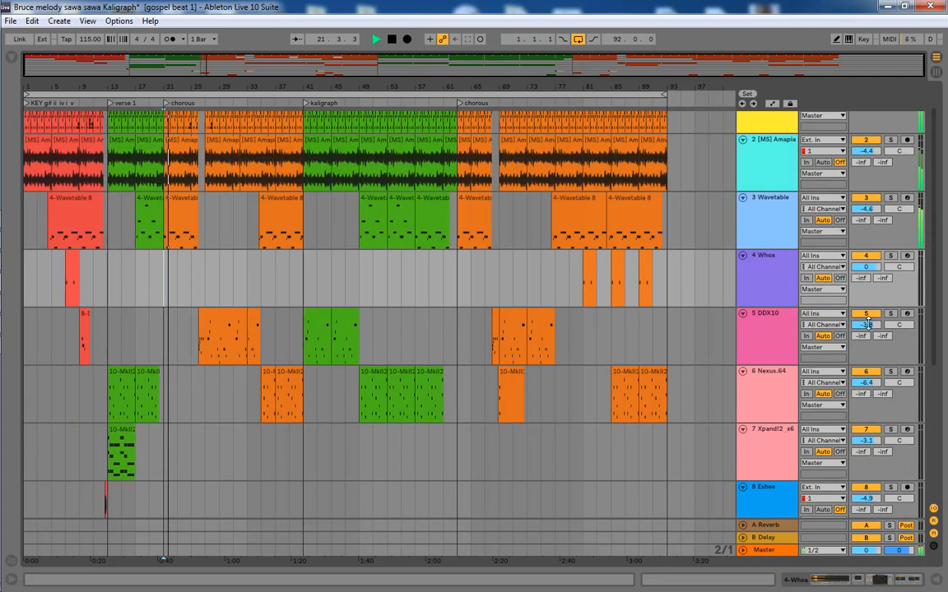
{"action": "scroll", "coordinate": [867, 322], "scroll_direction": "up", "scroll_amount": 2}
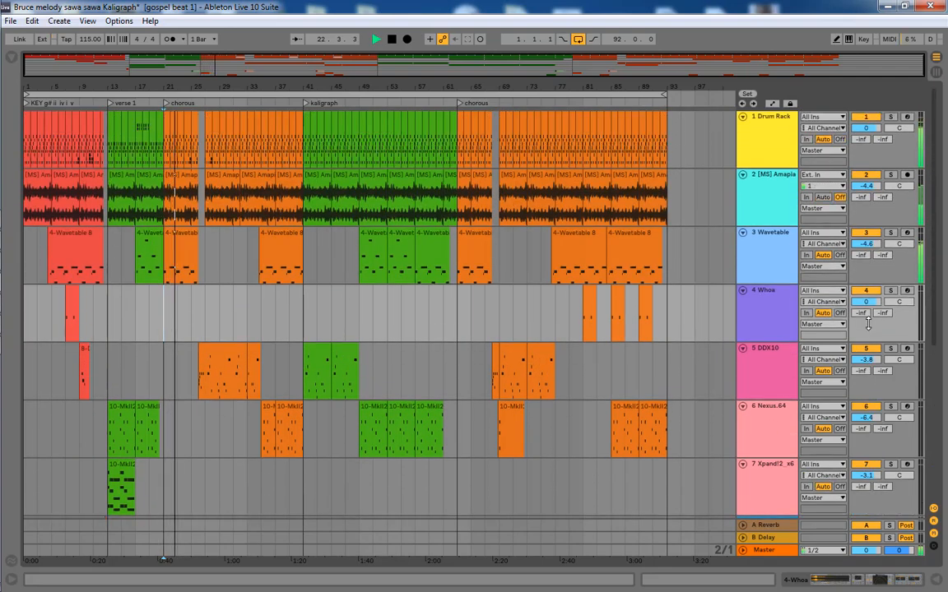